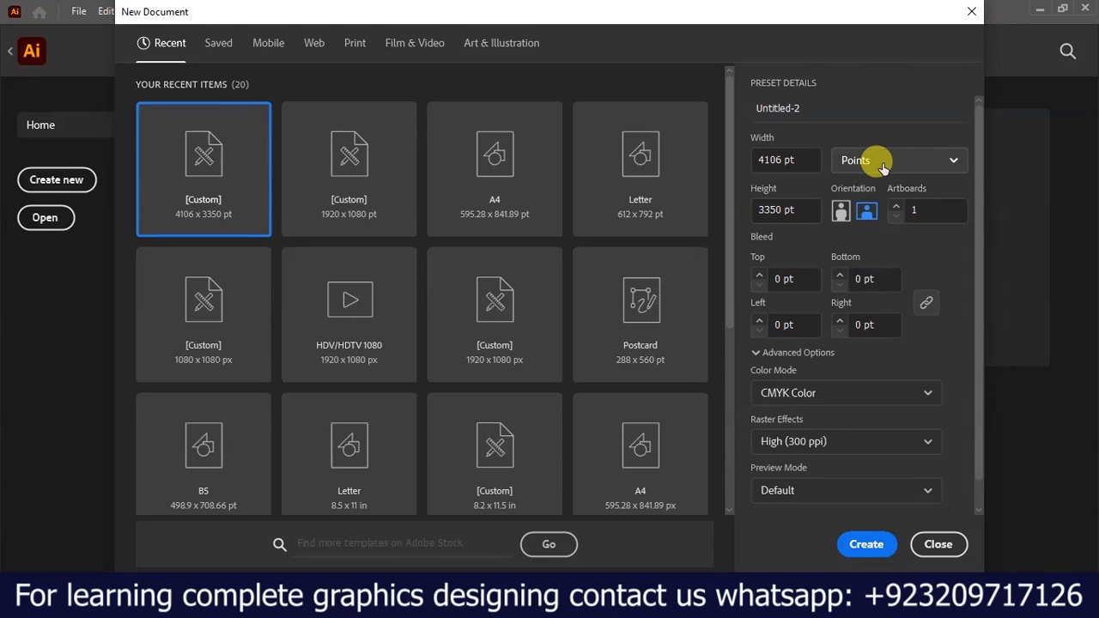
Create a new landscape document measuring 4106 x 3350 px, with units set to pixels and CMYK color mode.
{"action": "left_click", "coordinate": [940, 159]}
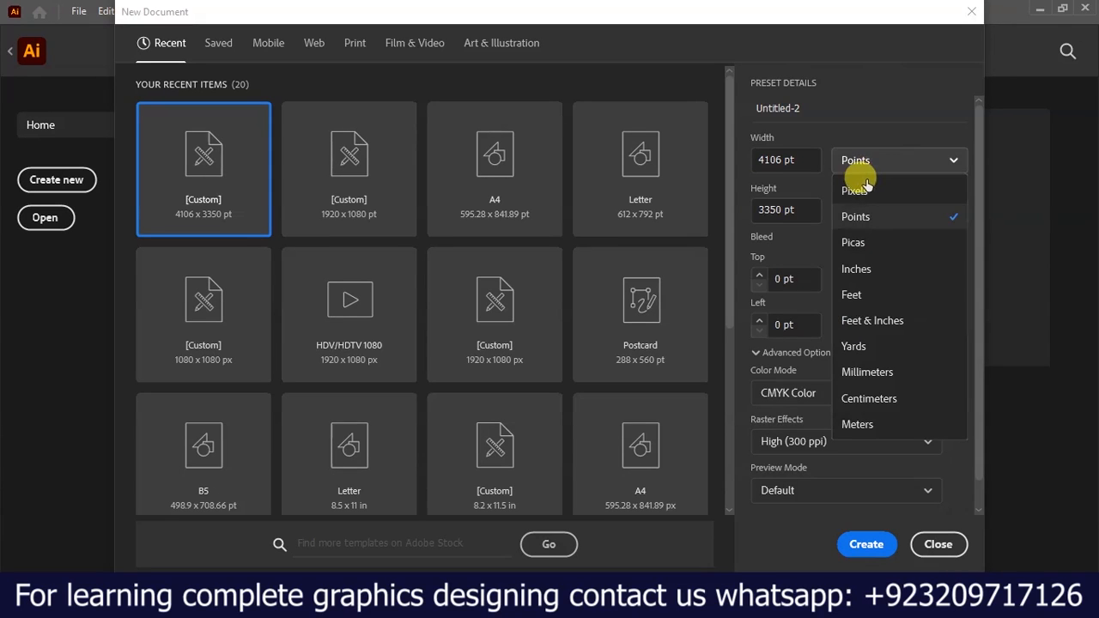
{"action": "left_click", "coordinate": [855, 189]}
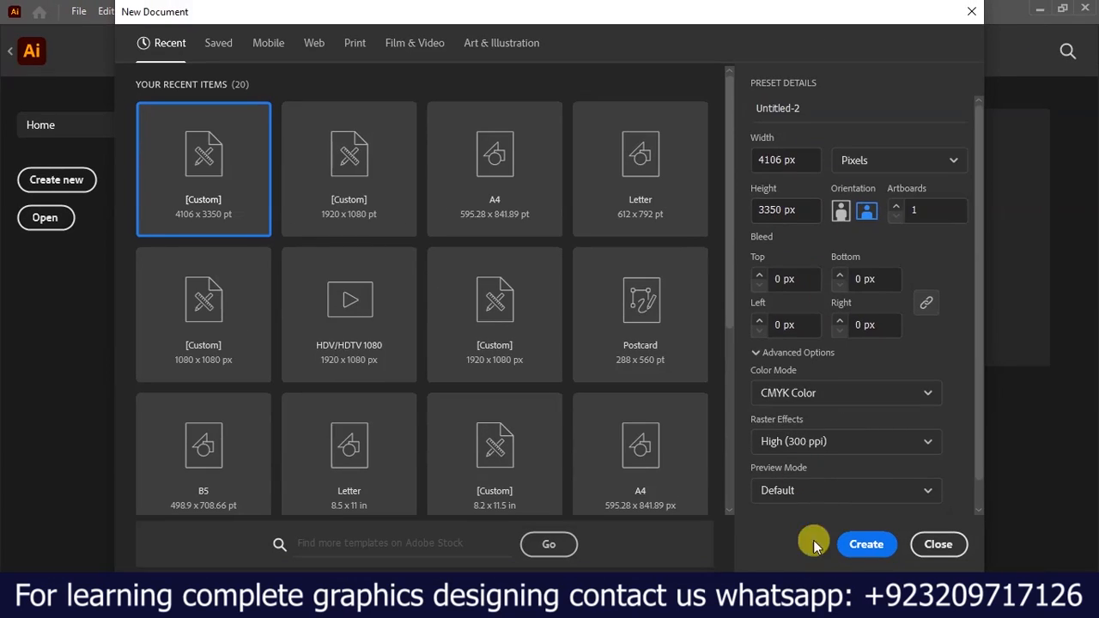
{"action": "left_click", "coordinate": [866, 544]}
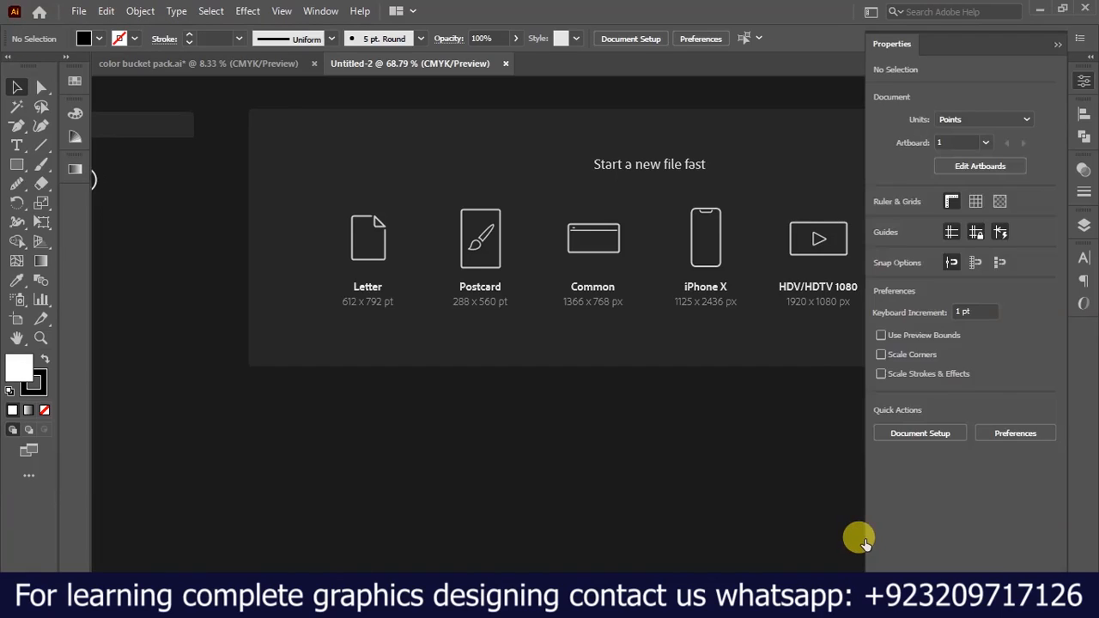
{"action": "scroll", "coordinate": [440, 316], "scroll_direction": "down", "scroll_amount": 2}
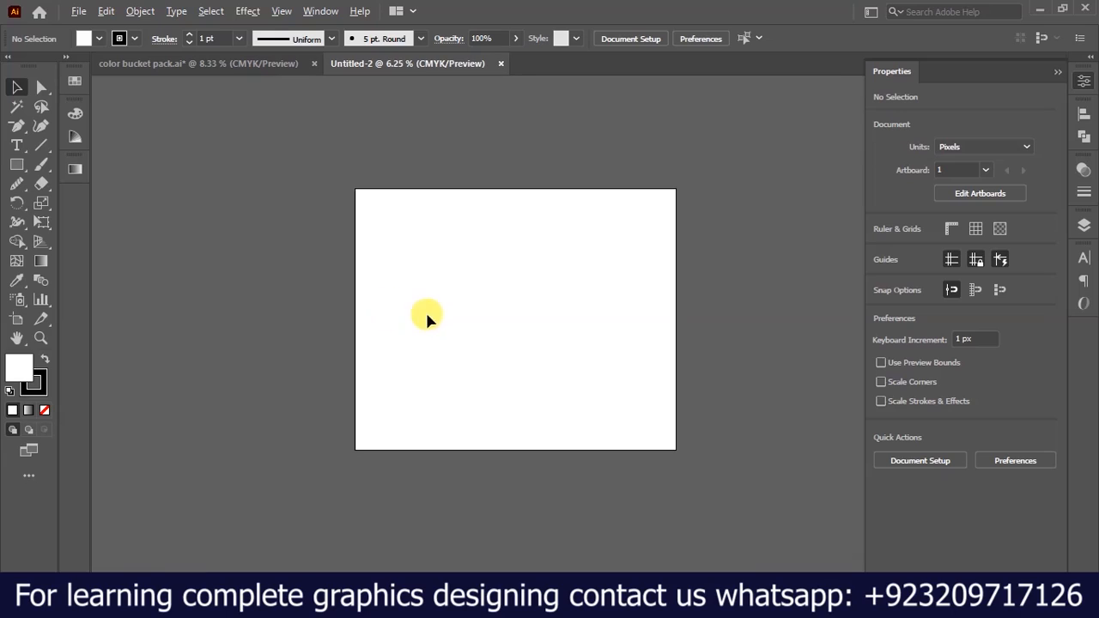
{"action": "scroll", "coordinate": [484, 272], "scroll_direction": "up", "scroll_amount": 1}
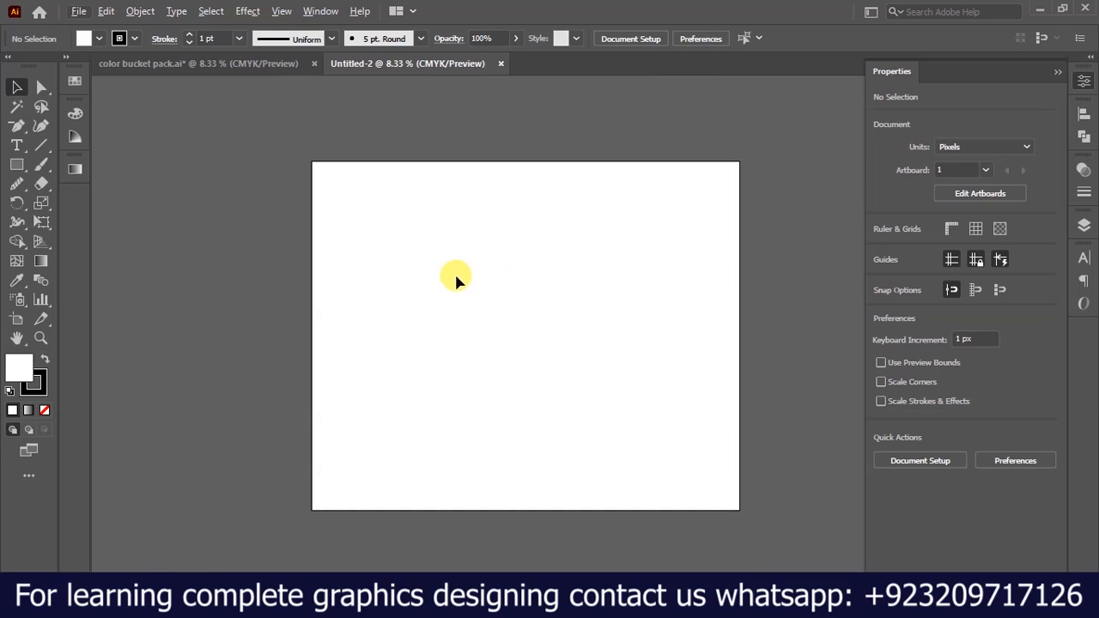
Draw a horizontal band about 4845 x 386 px spanning beyond both artboard sides and move it down into the upper half.
{"action": "left_click", "coordinate": [17, 164]}
{"action": "left_click_drag", "start_coordinate": [273, 207], "coordinate": [778, 248]}
{"action": "left_click", "coordinate": [17, 86]}
{"action": "left_click_drag", "start_coordinate": [434, 208], "coordinate": [447, 269]}
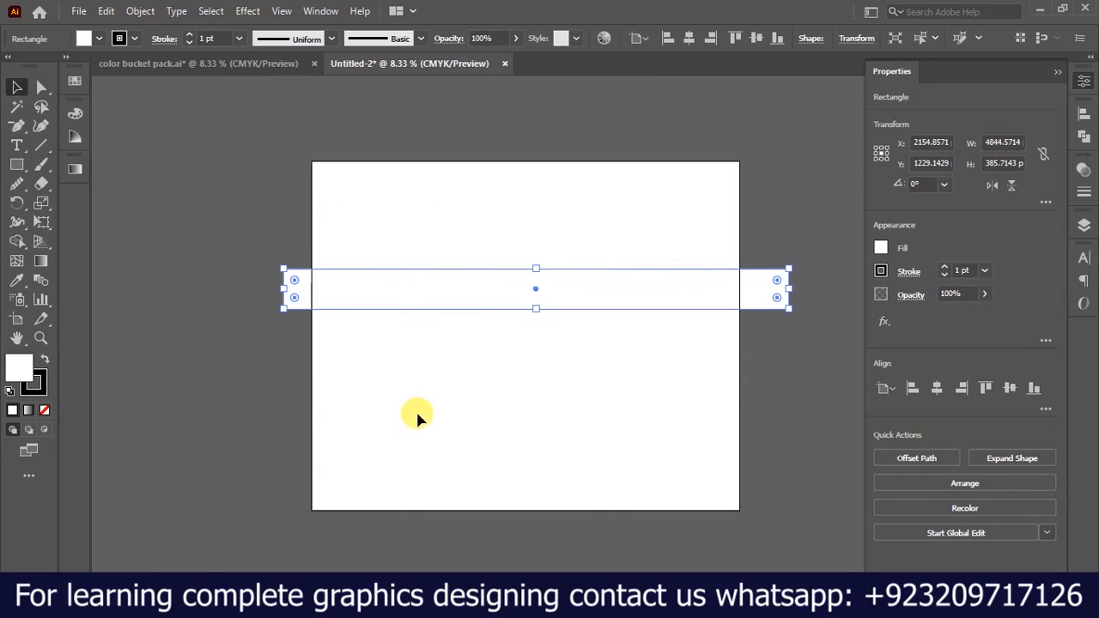
{"action": "scroll", "coordinate": [324, 363], "scroll_direction": "down", "scroll_amount": 3}
{"action": "scroll", "coordinate": [620, 328], "scroll_direction": "up", "scroll_amount": 4}
{"action": "scroll", "coordinate": [617, 330], "scroll_direction": "down", "scroll_amount": 1}
{"action": "scroll", "coordinate": [601, 343], "scroll_direction": "down", "scroll_amount": 1}
{"action": "scroll", "coordinate": [587, 310], "scroll_direction": "up", "scroll_amount": 1}
{"action": "scroll", "coordinate": [572, 318], "scroll_direction": "down", "scroll_amount": 1}
{"action": "scroll", "coordinate": [570, 331], "scroll_direction": "up", "scroll_amount": 1}
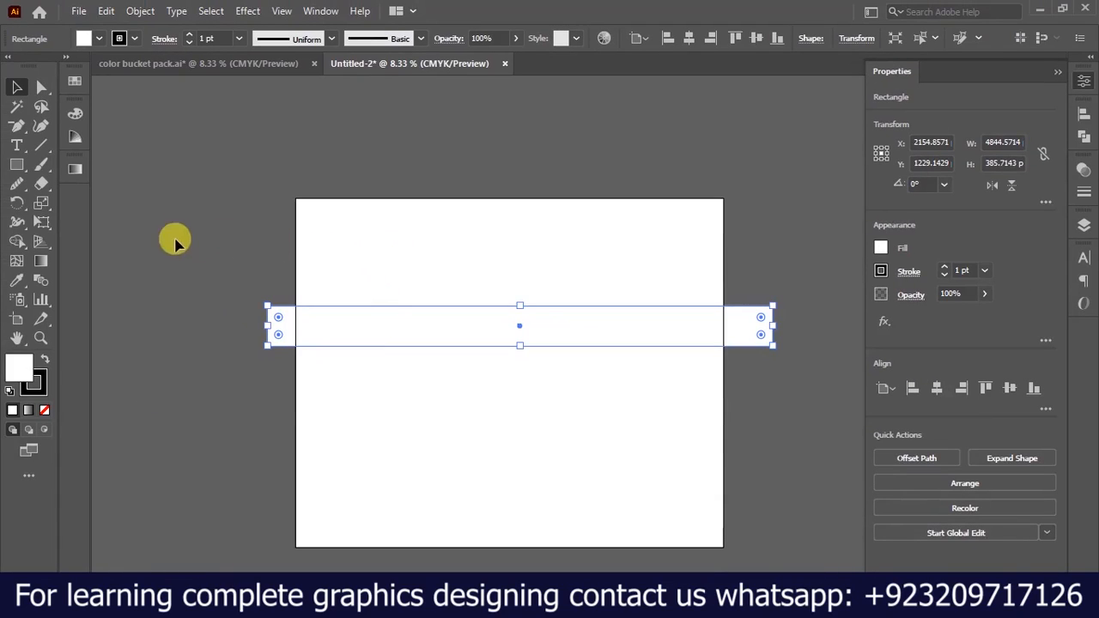
Draw a narrow vertical rectangle about 170 x 1036 px from the artboard's upper-left corner to the band and fill it red.
{"action": "left_click", "coordinate": [16, 164]}
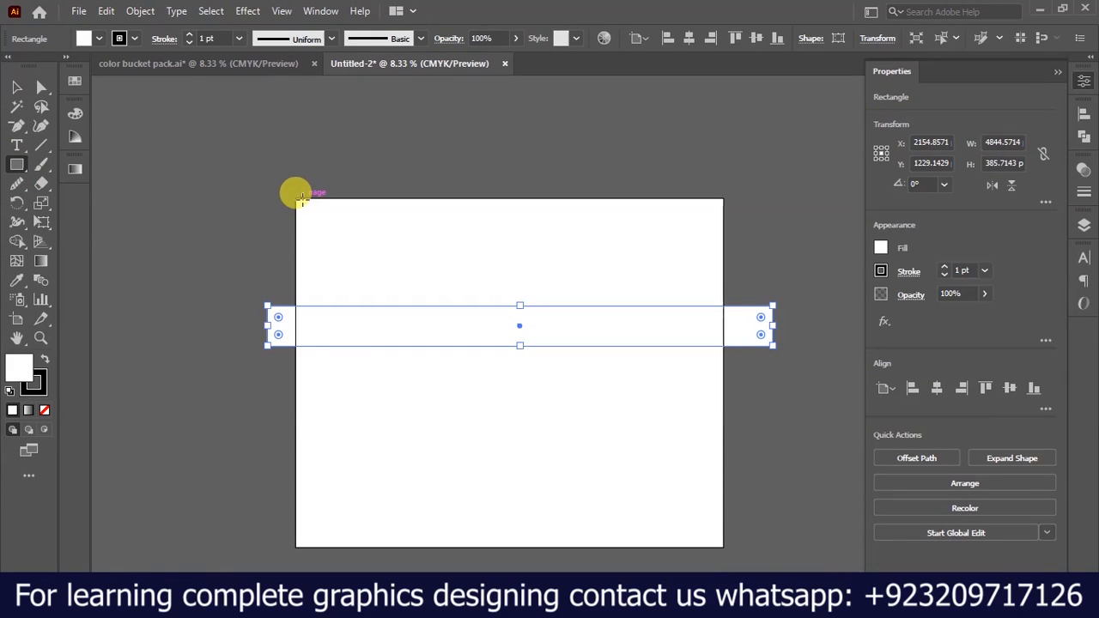
{"action": "left_click_drag", "start_coordinate": [297, 199], "coordinate": [317, 304]}
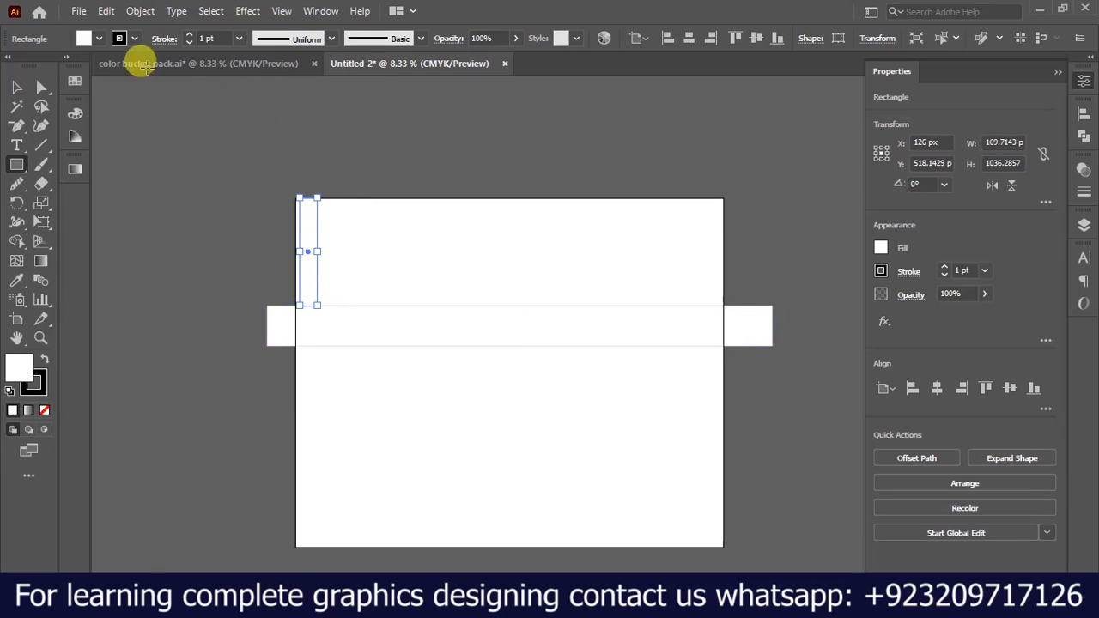
{"action": "left_click", "coordinate": [101, 43]}
{"action": "left_click", "coordinate": [34, 66]}
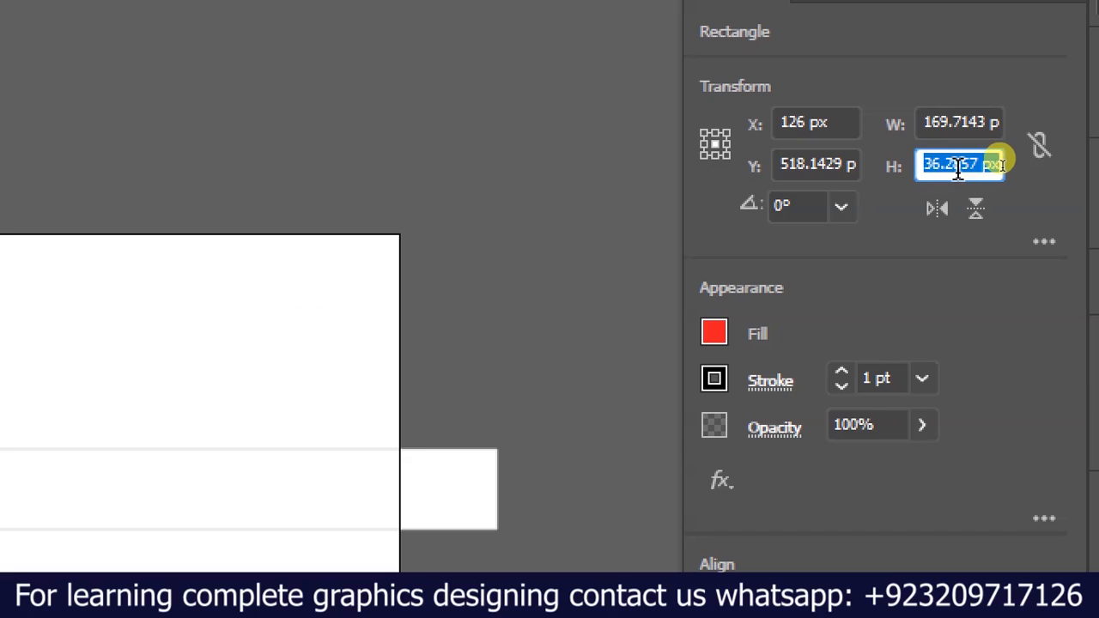
Set the red spacer rectangle's height to 1074 px and deselect it.
{"action": "type", "text": "1"}
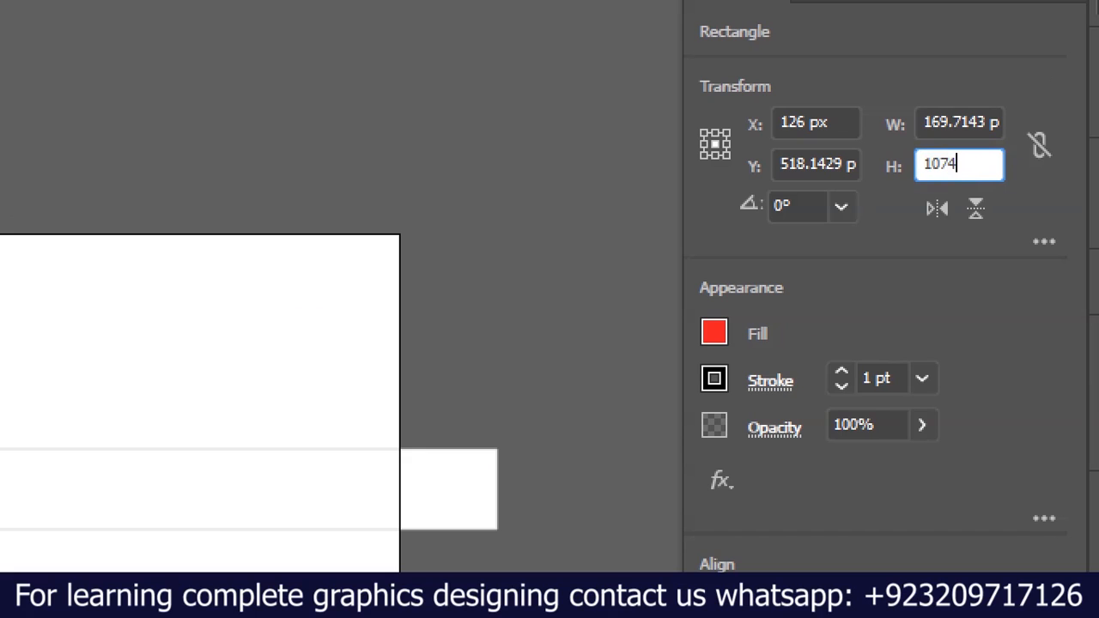
{"action": "type", "text": "074"}
{"action": "key", "text": "Return"}
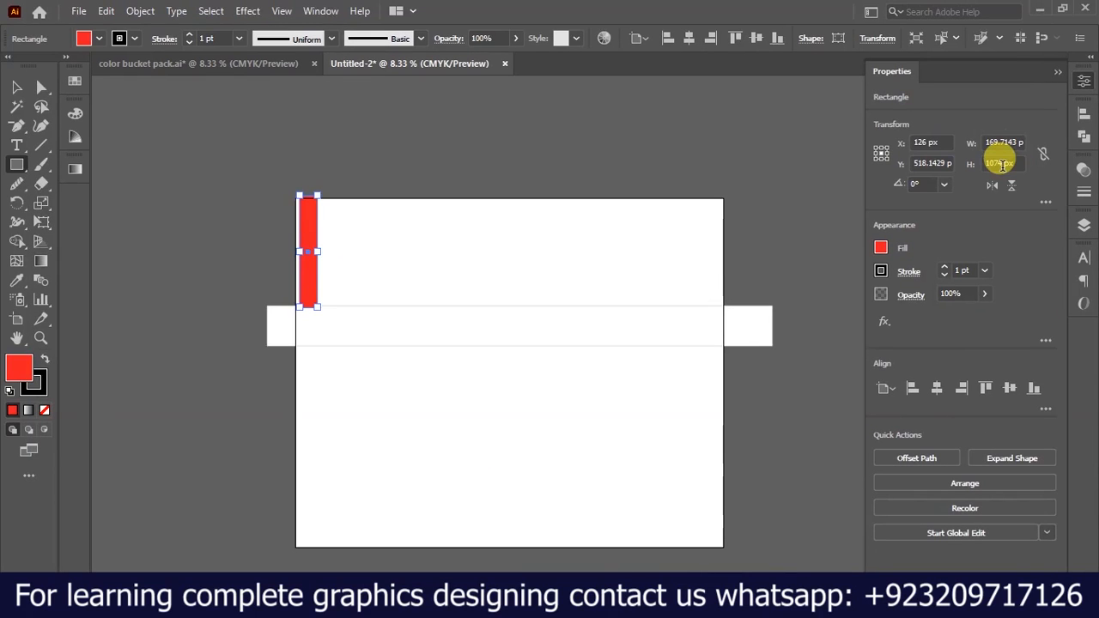
{"action": "left_click", "coordinate": [16, 89]}
{"action": "left_click", "coordinate": [351, 270]}
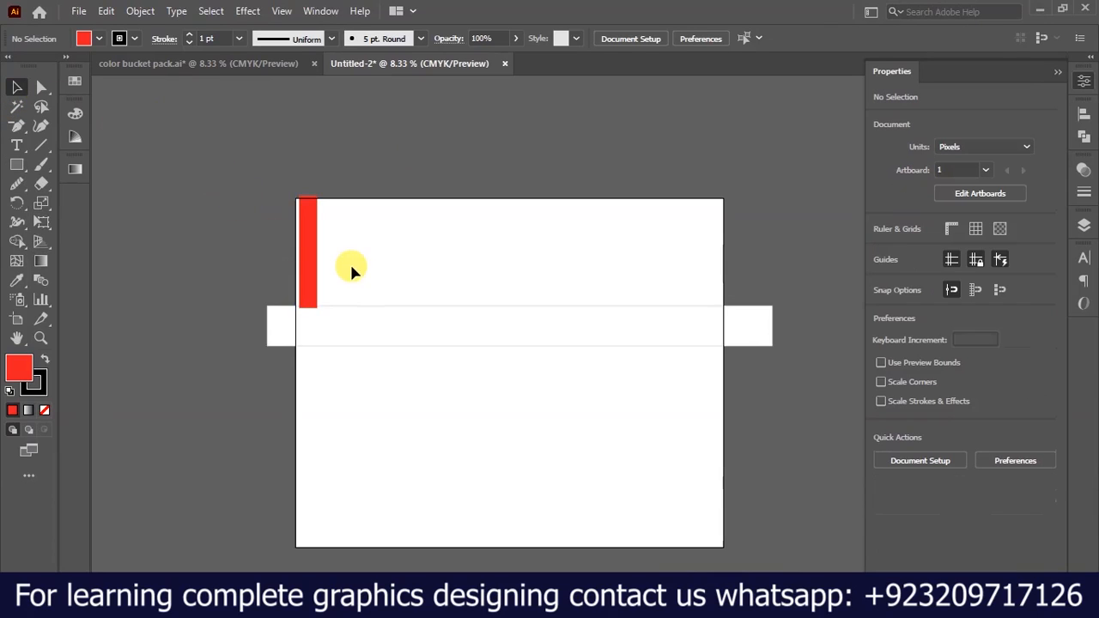
Align the red spacer's upper end with the artboard's top edge and move the white band down to the spacer's lower end.
{"action": "scroll", "coordinate": [335, 253], "scroll_direction": "up", "scroll_amount": 3}
{"action": "mouse_move", "coordinate": [334, 194]}
{"action": "left_mouse_down"}
{"action": "mouse_move", "coordinate": [327, 209]}
{"action": "mouse_move", "coordinate": [334, 200]}
{"action": "left_mouse_up"}
{"action": "left_click", "coordinate": [239, 160]}
{"action": "scroll", "coordinate": [269, 177], "scroll_direction": "down", "scroll_amount": 2}
{"action": "left_click_drag", "start_coordinate": [370, 339], "coordinate": [371, 354]}
{"action": "scroll", "coordinate": [301, 313], "scroll_direction": "down", "scroll_amount": 2}
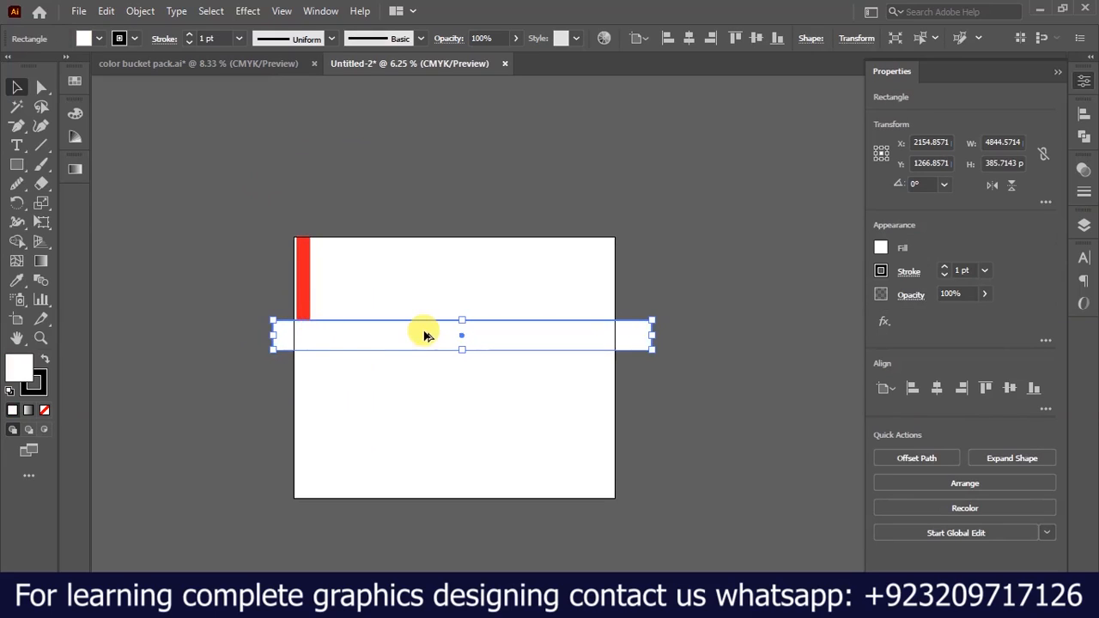
Reduce the white band's height to about 356 px by raising its lower edge.
{"action": "scroll", "coordinate": [425, 333], "scroll_direction": "up", "scroll_amount": 3}
{"action": "left_click_drag", "start_coordinate": [510, 370], "coordinate": [504, 362]}
{"action": "scroll", "coordinate": [395, 314], "scroll_direction": "down", "scroll_amount": 3}
{"action": "left_click", "coordinate": [369, 339]}
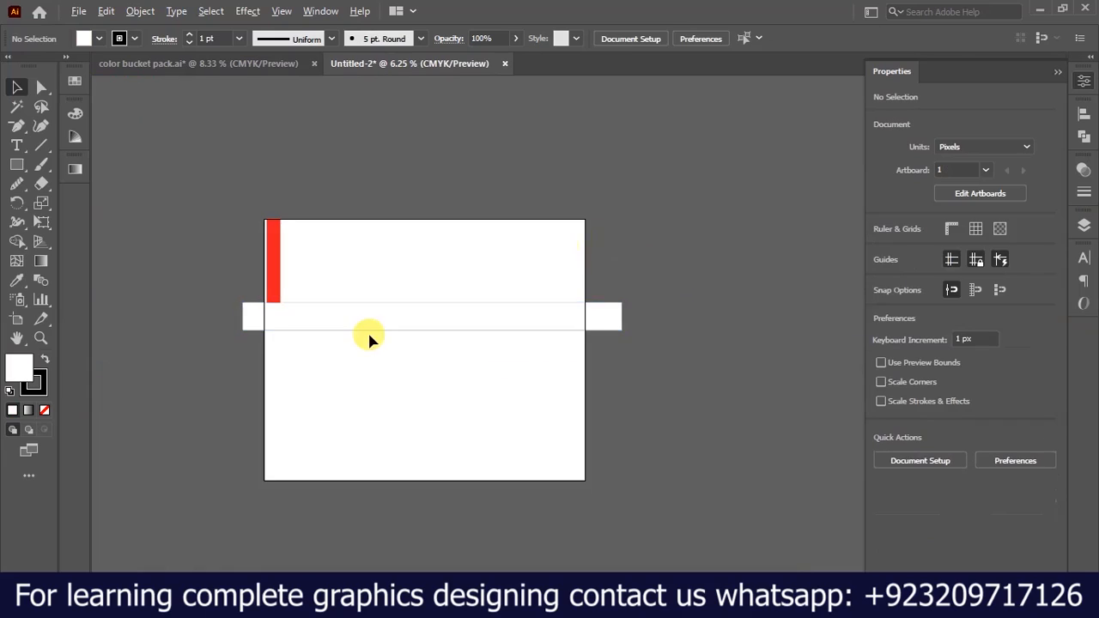
Delete the red spacer rectangle above the band.
{"action": "scroll", "coordinate": [369, 339], "scroll_direction": "up", "scroll_amount": 2}
{"action": "scroll", "coordinate": [375, 340], "scroll_direction": "down", "scroll_amount": 1}
{"action": "left_click_drag", "start_coordinate": [246, 247], "coordinate": [290, 165]}
{"action": "key", "text": "Delete"}
{"action": "scroll", "coordinate": [241, 221], "scroll_direction": "up", "scroll_amount": 2}
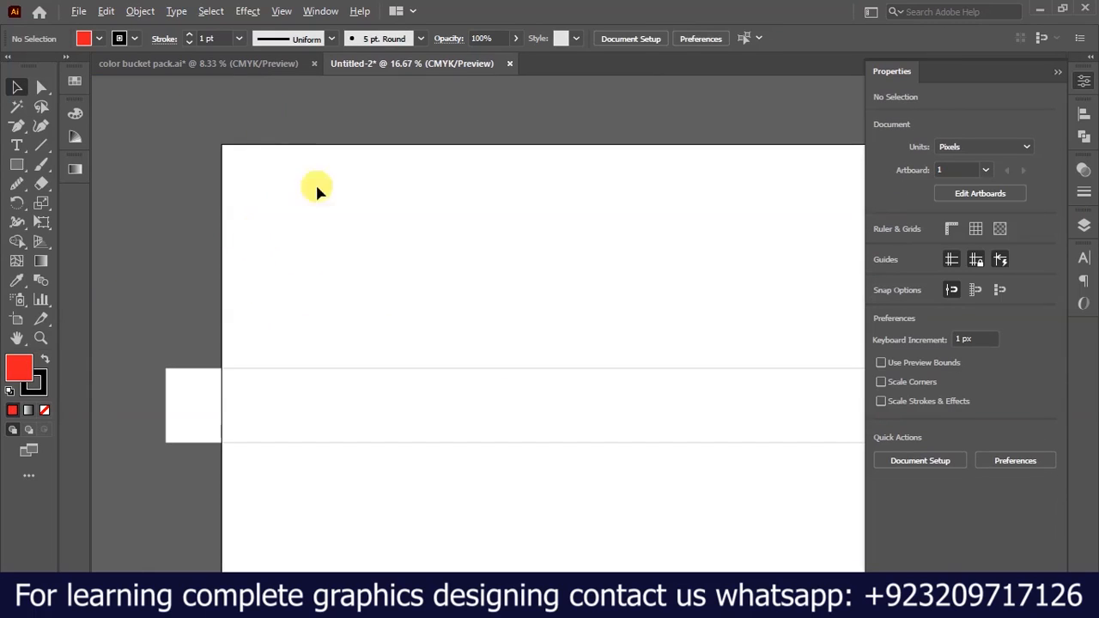
{"action": "scroll", "coordinate": [289, 305], "scroll_direction": "down", "scroll_amount": 2}
{"action": "scroll", "coordinate": [343, 213], "scroll_direction": "down", "scroll_amount": 1}
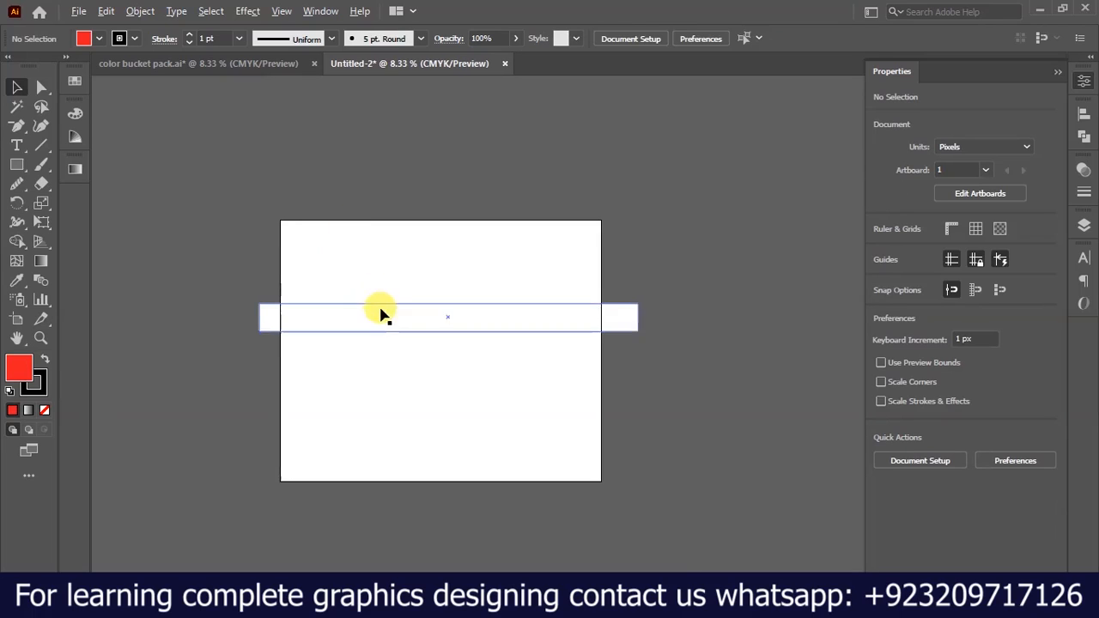
{"action": "scroll", "coordinate": [384, 313], "scroll_direction": "up", "scroll_amount": 1}
Draw a 4106 x 3350 px rectangle covering the whole artboard and send it behind the band.
{"action": "left_click", "coordinate": [16, 319]}
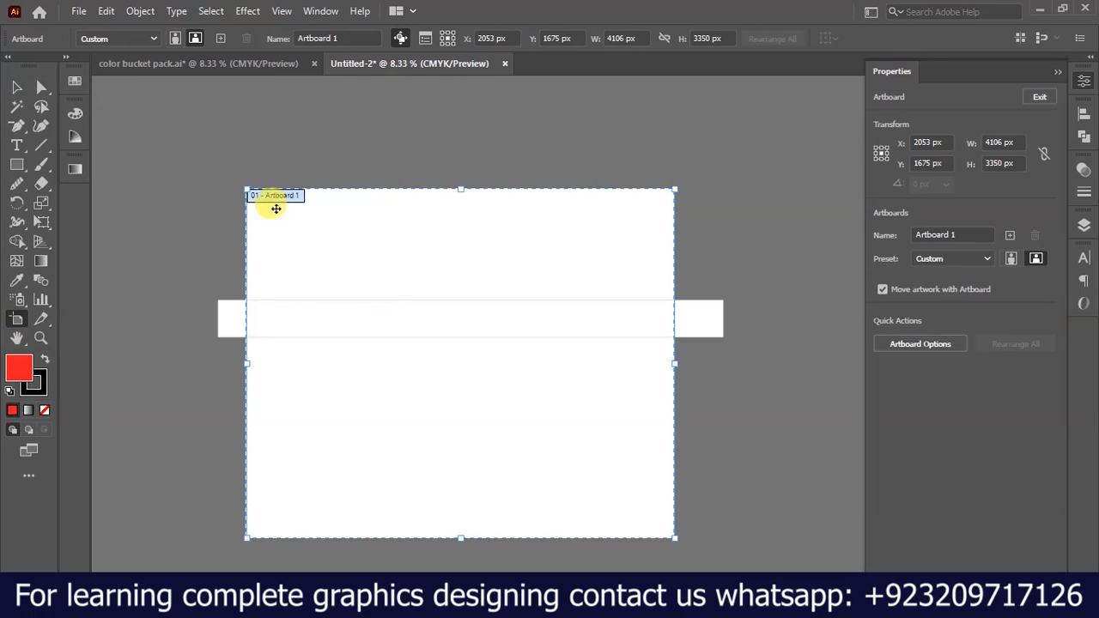
{"action": "left_click", "coordinate": [16, 87]}
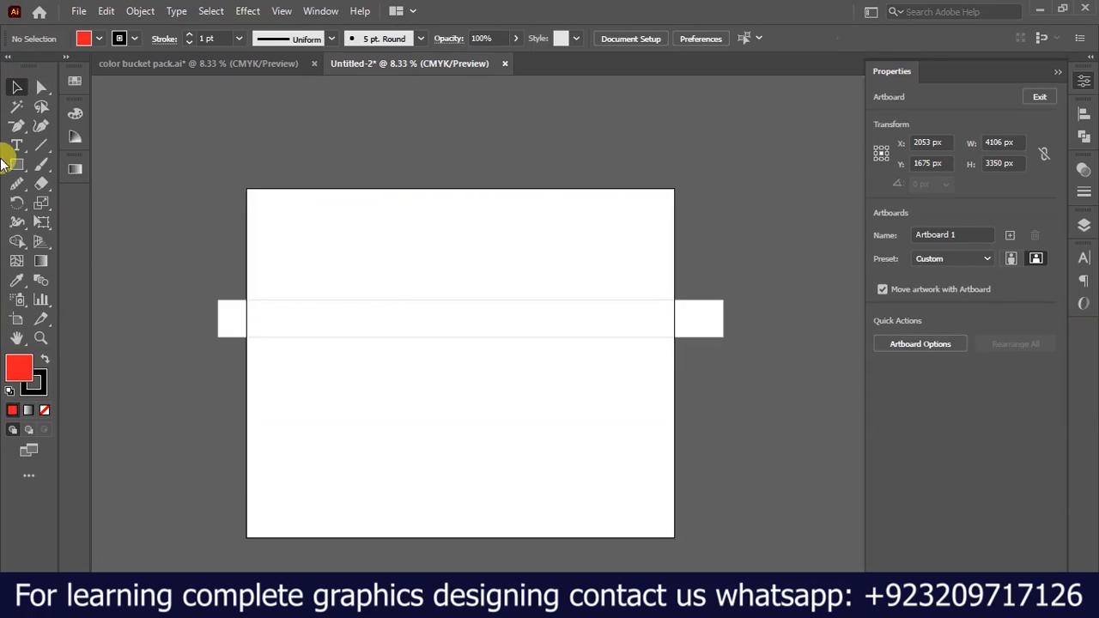
{"action": "left_click", "coordinate": [16, 164]}
{"action": "left_click_drag", "start_coordinate": [246, 187], "coordinate": [675, 536]}
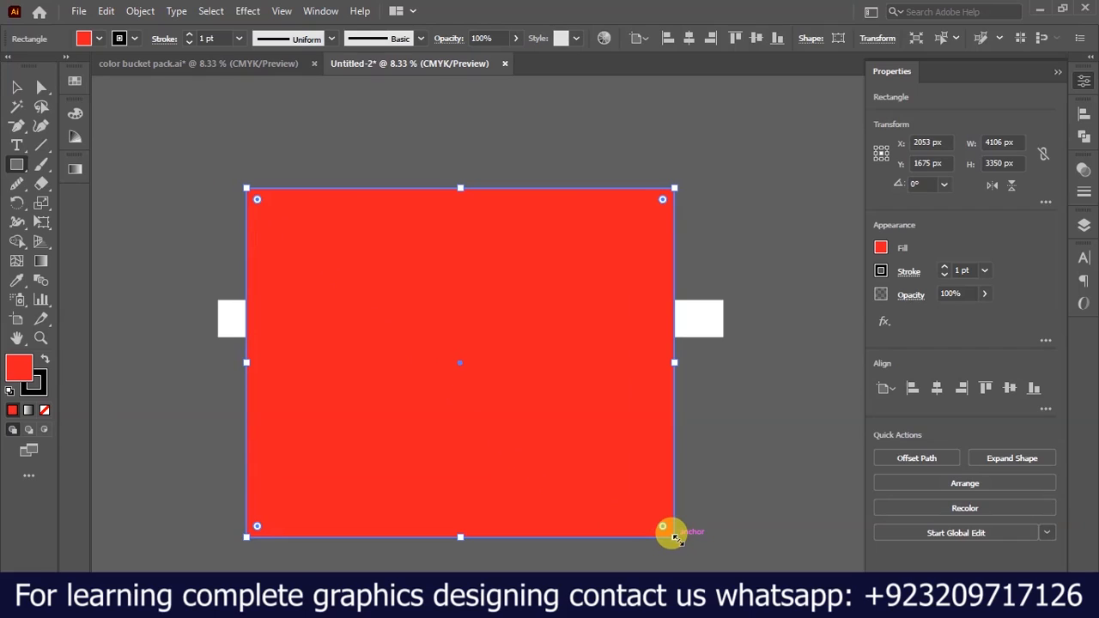
{"action": "key", "text": "ctrl+shift+bracketleft"}
{"action": "left_click", "coordinate": [16, 87]}
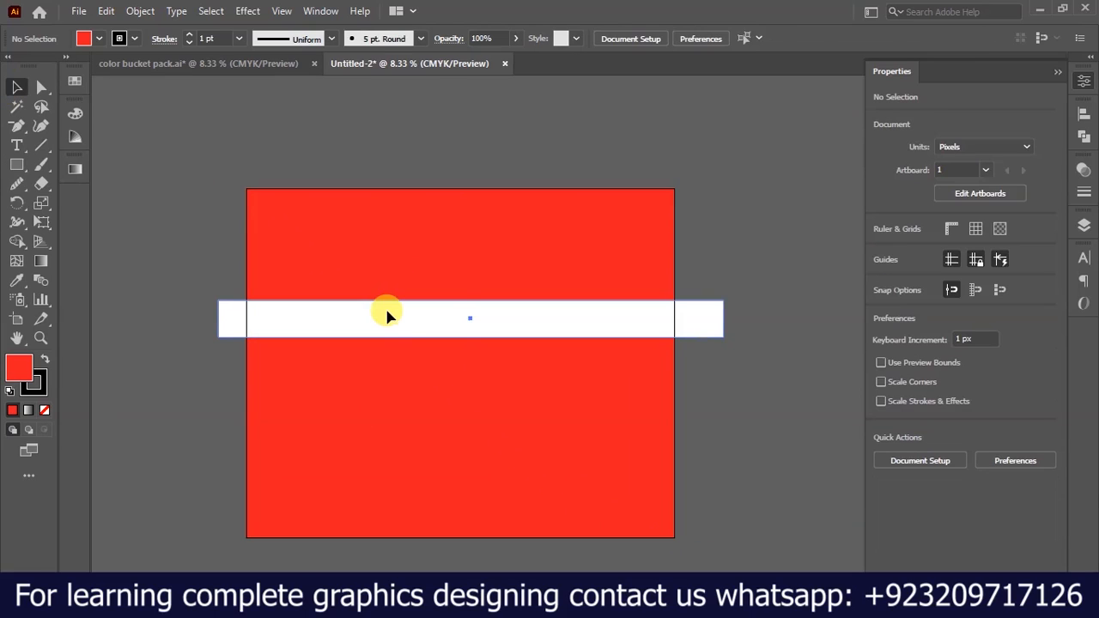
Fill the horizontal band with dark blue and remove its stroke.
{"action": "left_click", "coordinate": [388, 314]}
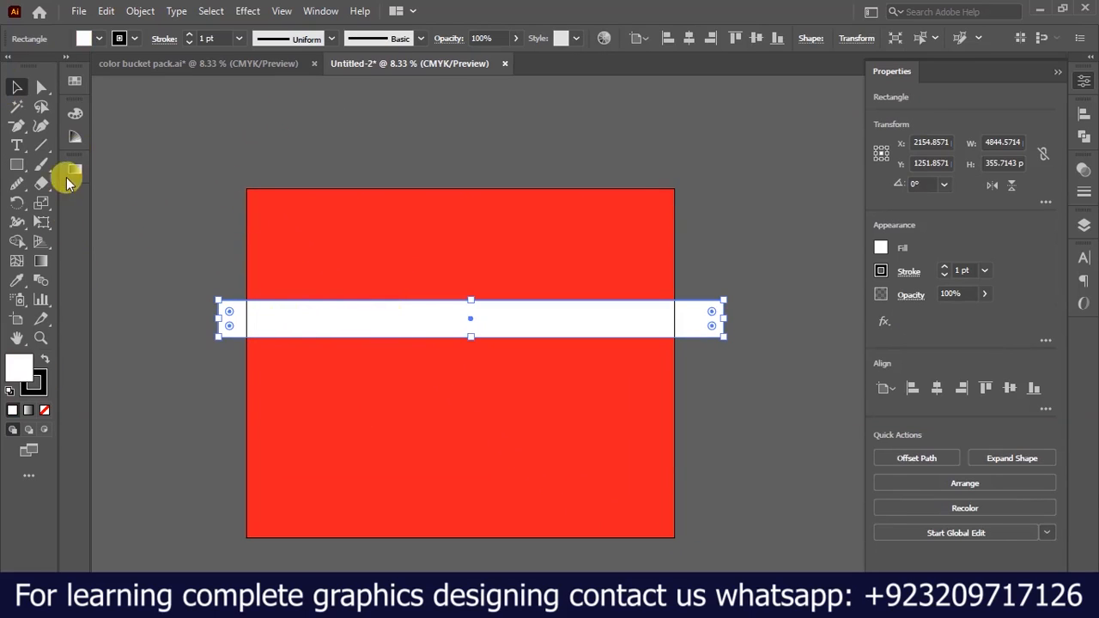
{"action": "left_click", "coordinate": [99, 39]}
{"action": "left_click", "coordinate": [93, 75]}
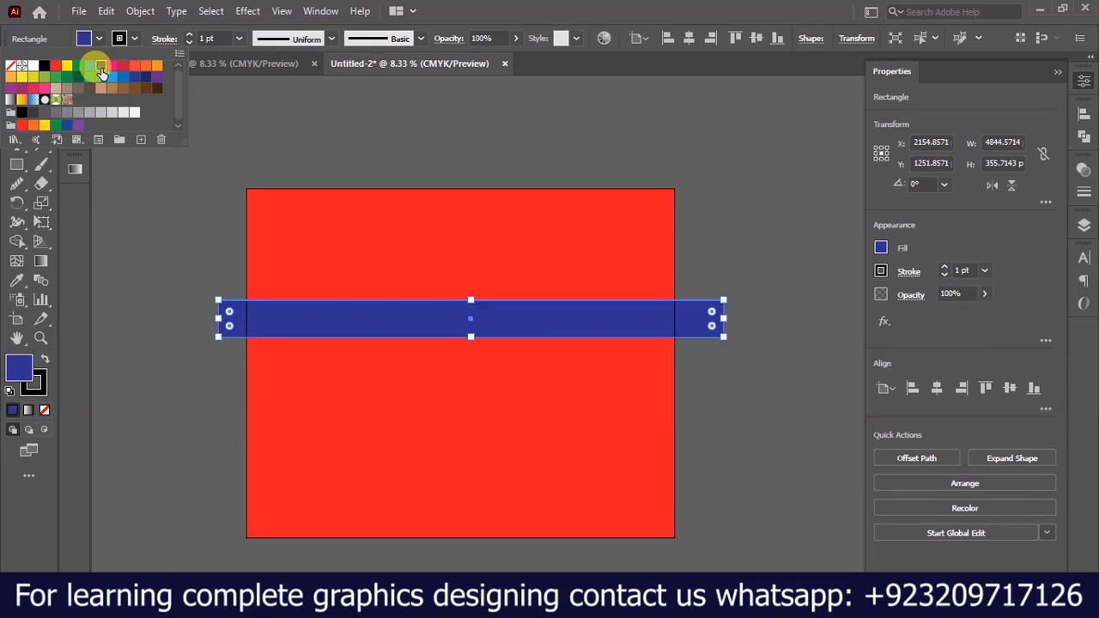
{"action": "left_click", "coordinate": [39, 387]}
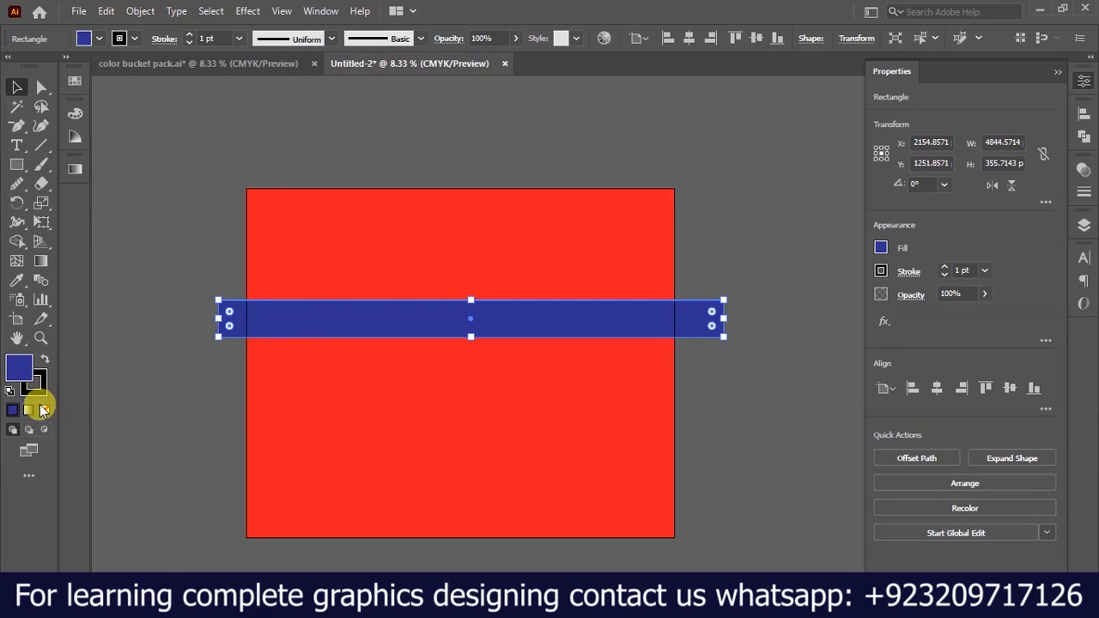
{"action": "left_click", "coordinate": [44, 411]}
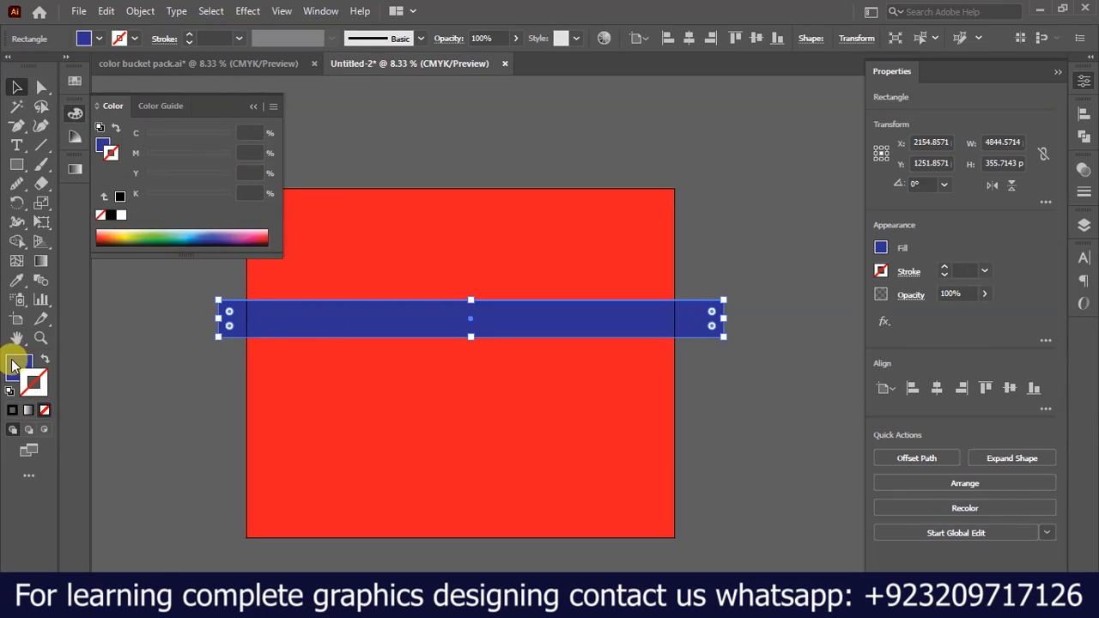
{"action": "left_click", "coordinate": [12, 365]}
{"action": "left_click", "coordinate": [381, 292]}
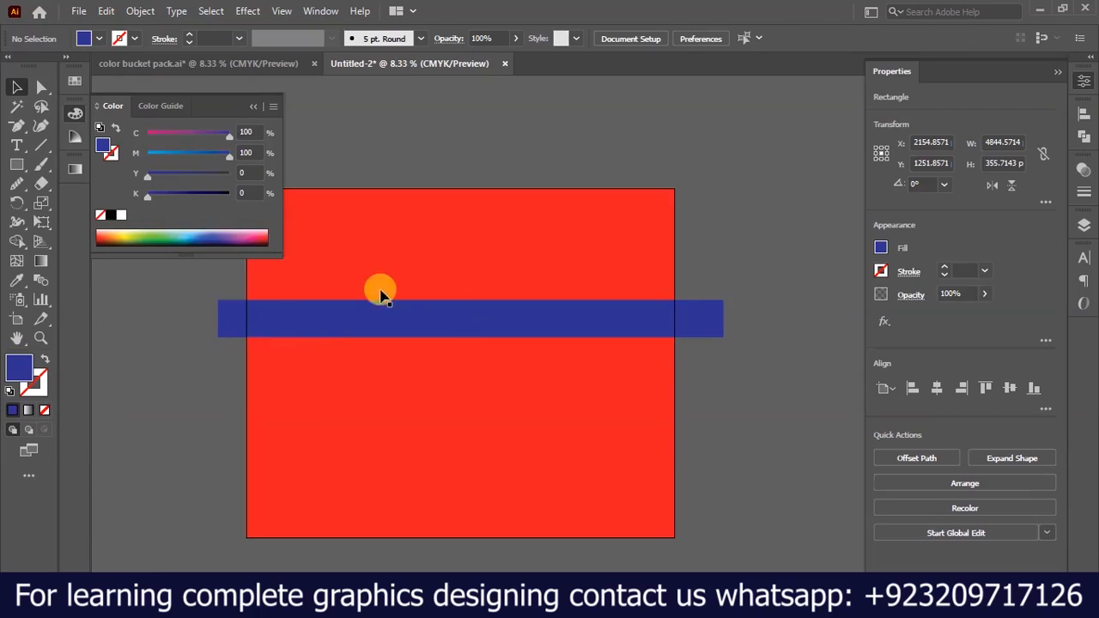
{"action": "left_click", "coordinate": [256, 110]}
Change the background rectangle's fill to white and remove its stroke.
{"action": "left_click", "coordinate": [358, 228]}
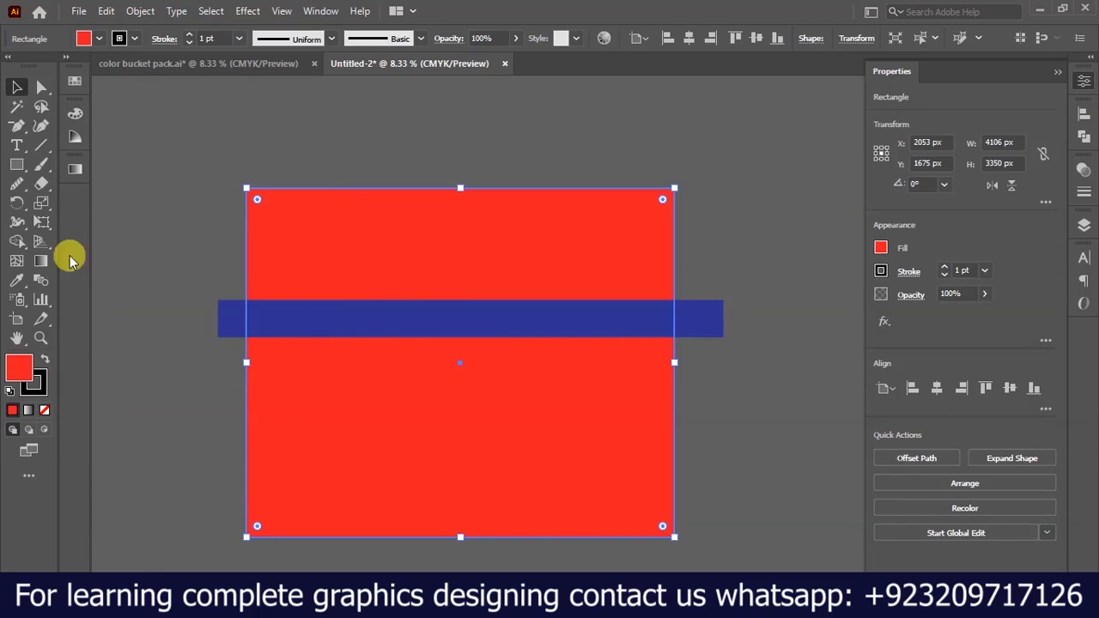
{"action": "left_click", "coordinate": [11, 393]}
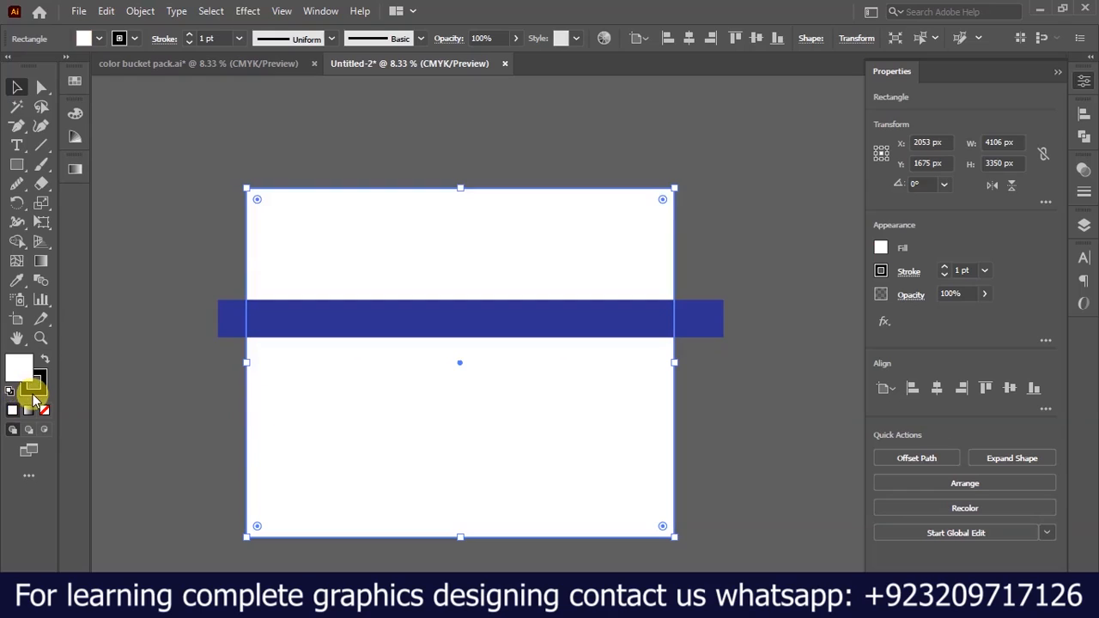
{"action": "left_click", "coordinate": [37, 392]}
{"action": "left_click", "coordinate": [44, 409]}
{"action": "left_click", "coordinate": [16, 376]}
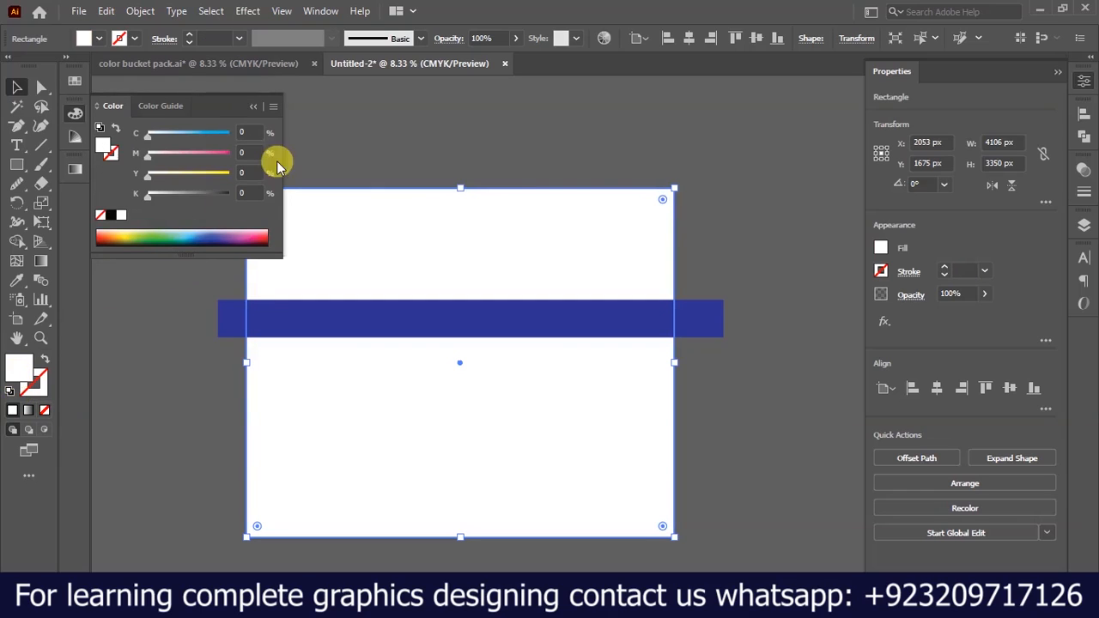
{"action": "left_click", "coordinate": [256, 109]}
{"action": "left_click", "coordinate": [336, 134]}
Draw an open S-shaped wave with the Pen tool across the artboard's lower part, extending past both sides.
{"action": "key", "text": "ctrl+minus"}
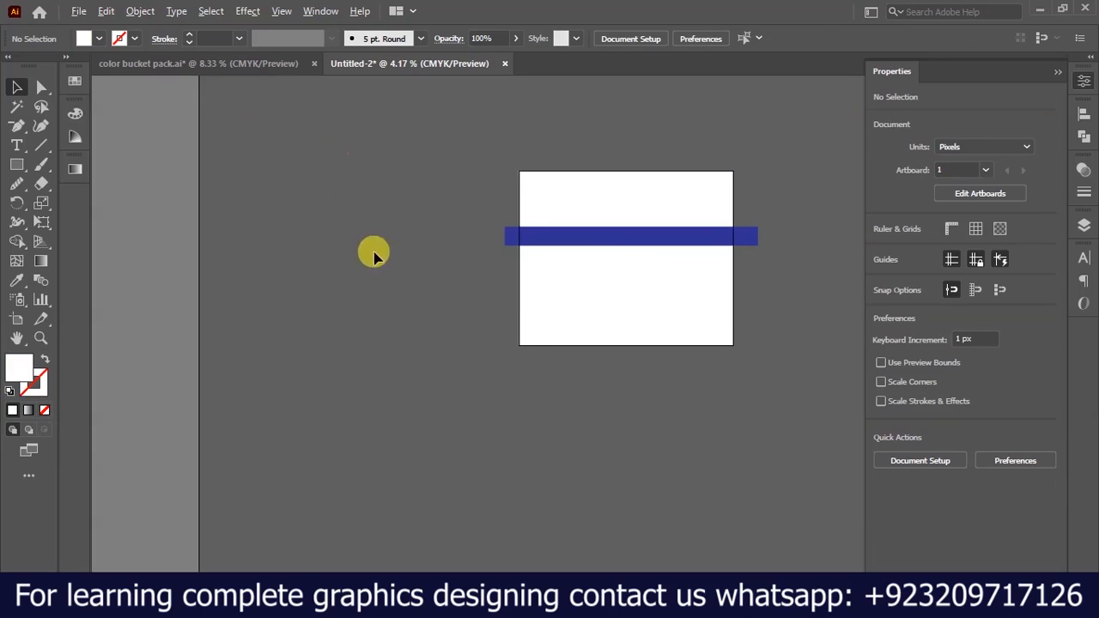
{"action": "key", "text": "ctrl+plus"}
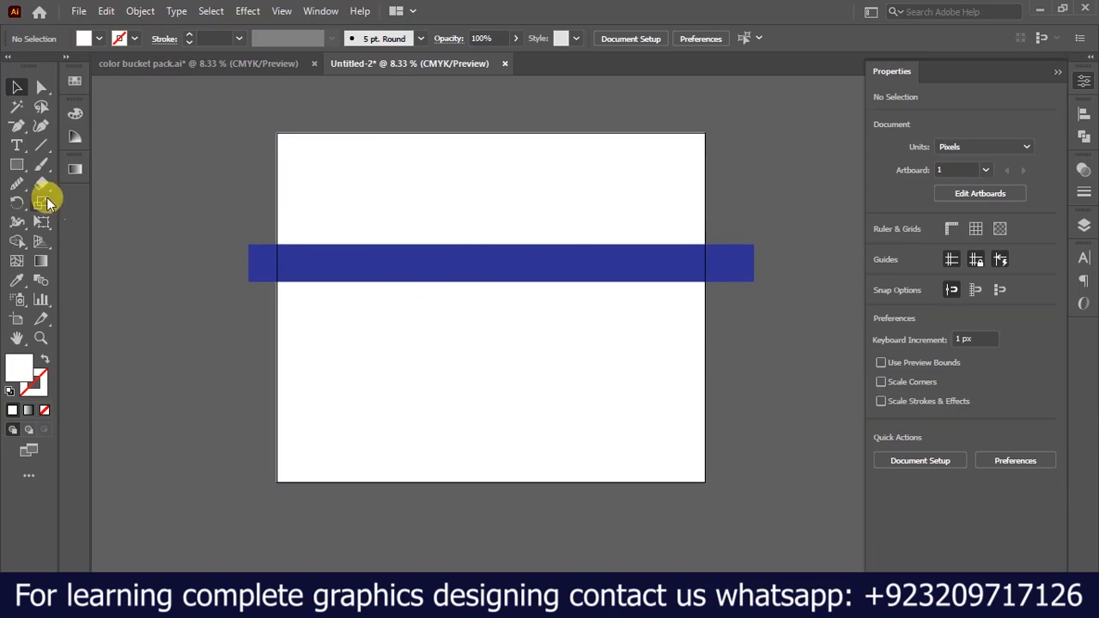
{"action": "left_click", "coordinate": [19, 129]}
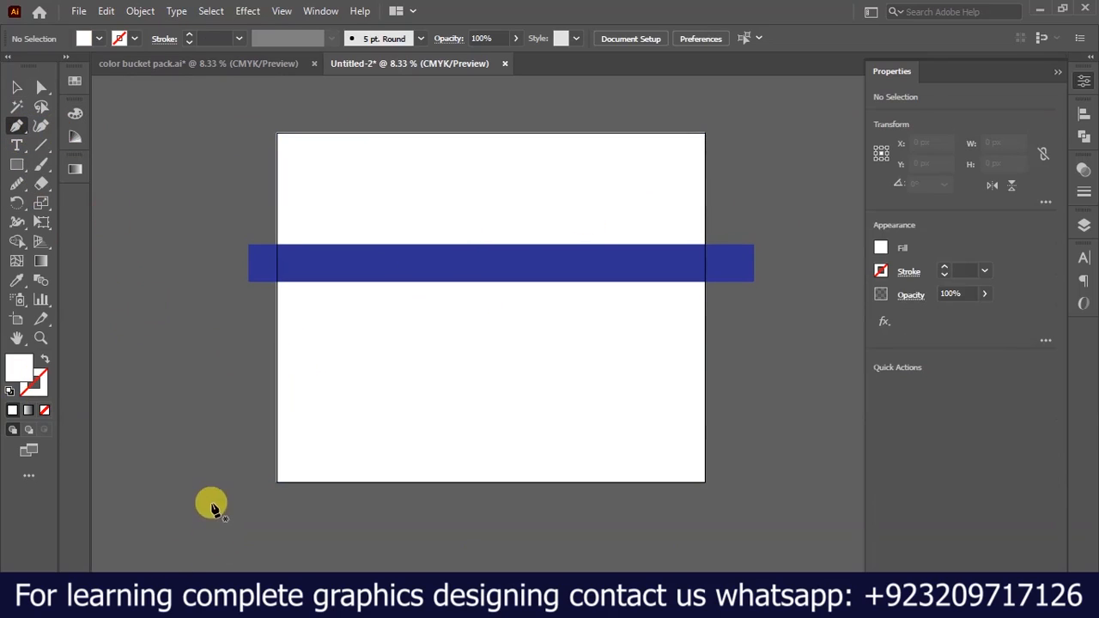
{"action": "left_click", "coordinate": [254, 429]}
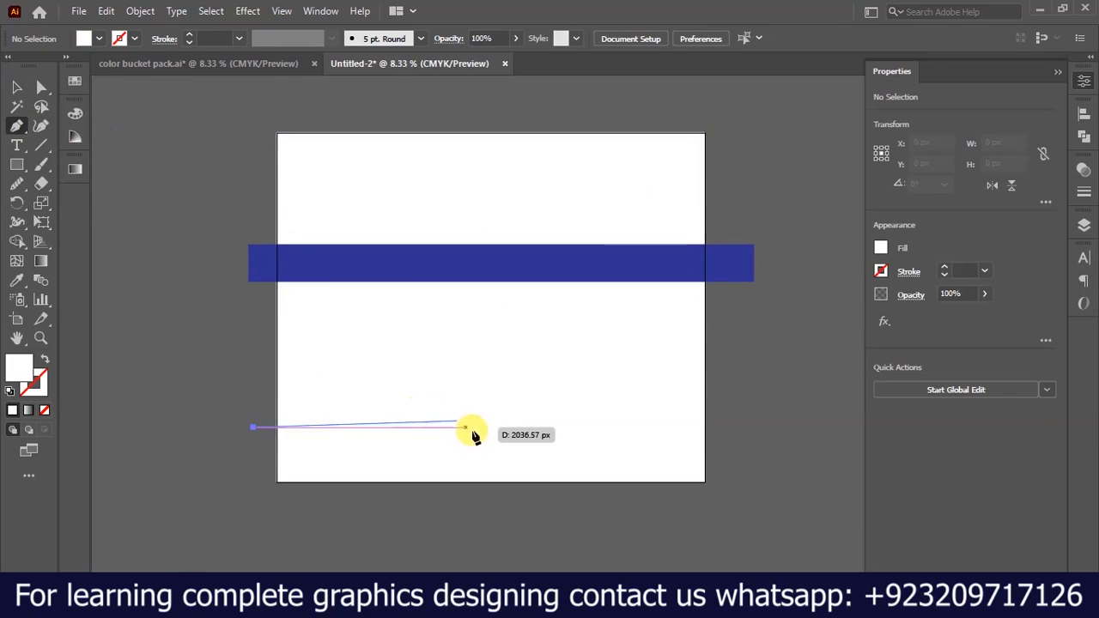
{"action": "left_click_drag", "start_coordinate": [504, 427], "coordinate": [658, 514]}
{"action": "left_click", "coordinate": [754, 350]}
{"action": "key", "text": "v"}
Give the wave path a 1 pt black stroke with no fill and move it slightly upward.
{"action": "left_click", "coordinate": [10, 392]}
{"action": "left_click", "coordinate": [42, 411]}
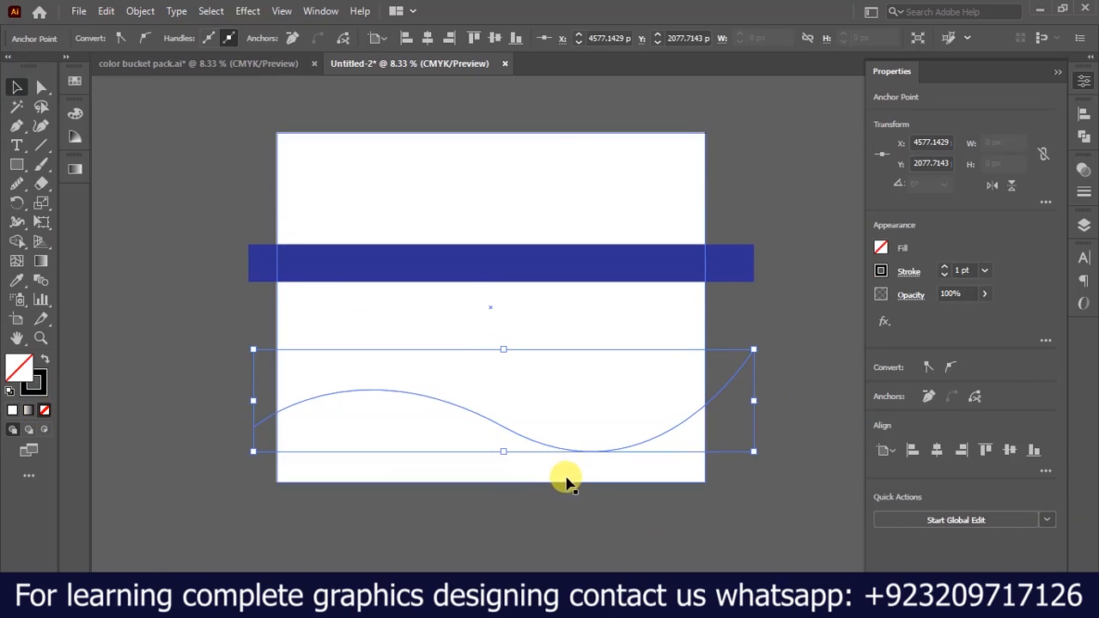
{"action": "left_click_drag", "start_coordinate": [558, 445], "coordinate": [563, 436]}
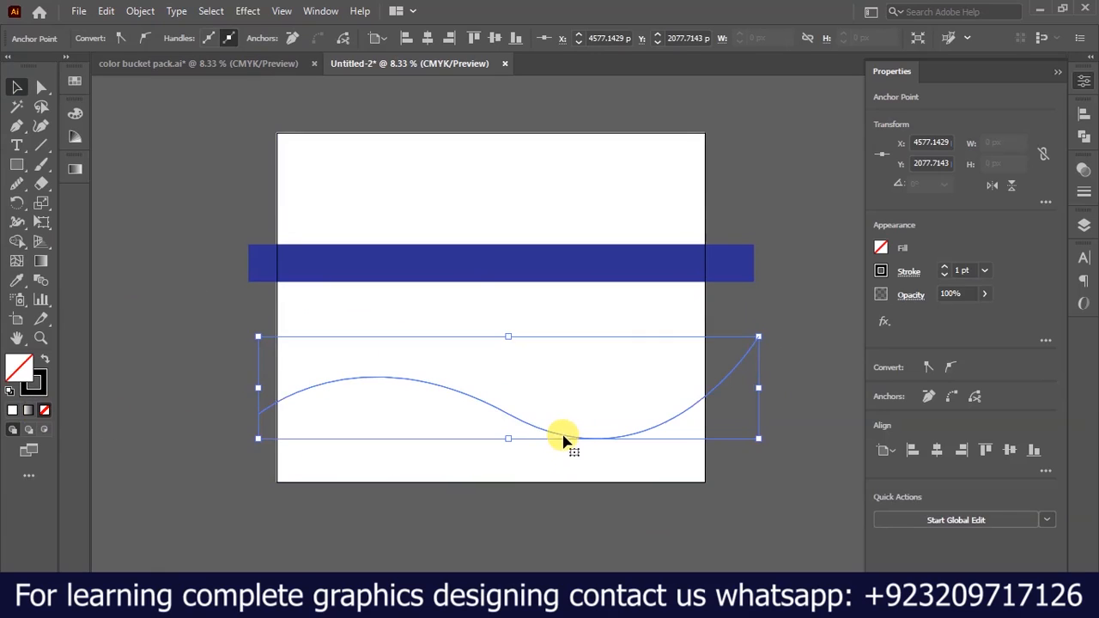
Split the white background rectangle along the wave path with the Shape Builder tool and remove the curve ends extending past both sides.
{"action": "key", "text": "ctrl+plus"}
{"action": "left_click", "coordinate": [359, 479]}
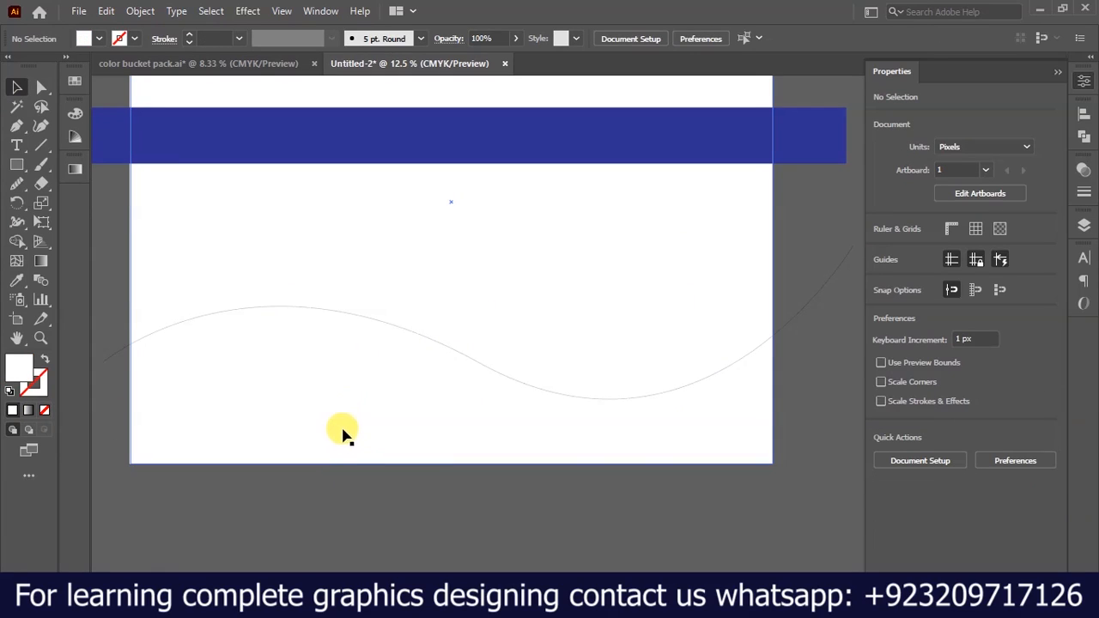
{"action": "left_click", "coordinate": [321, 415]}
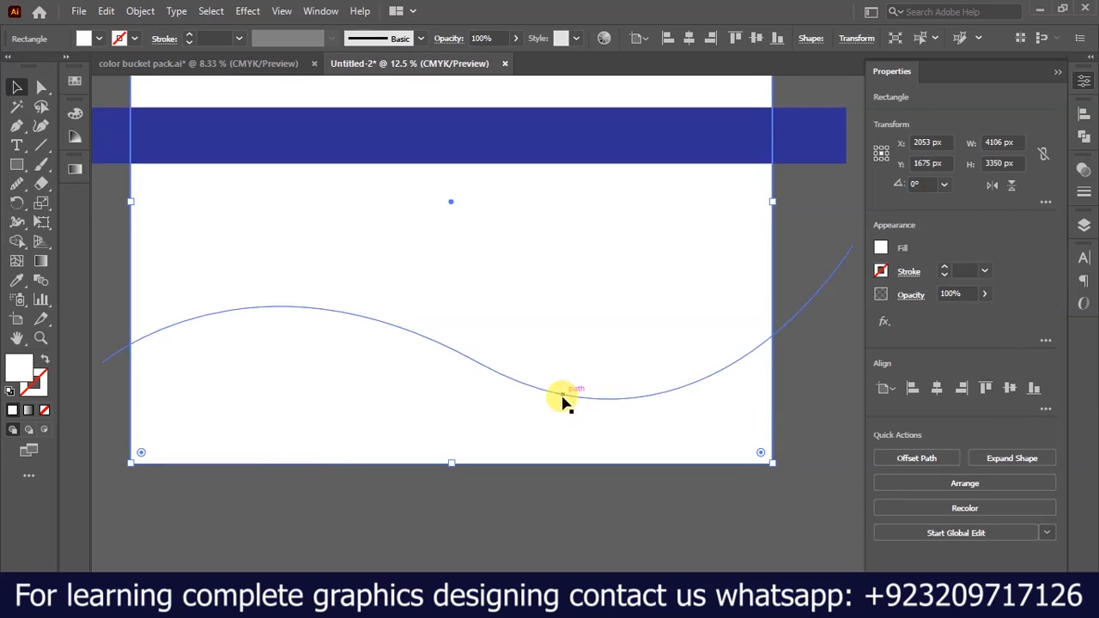
{"action": "left_click", "coordinate": [814, 305], "text": "shift"}
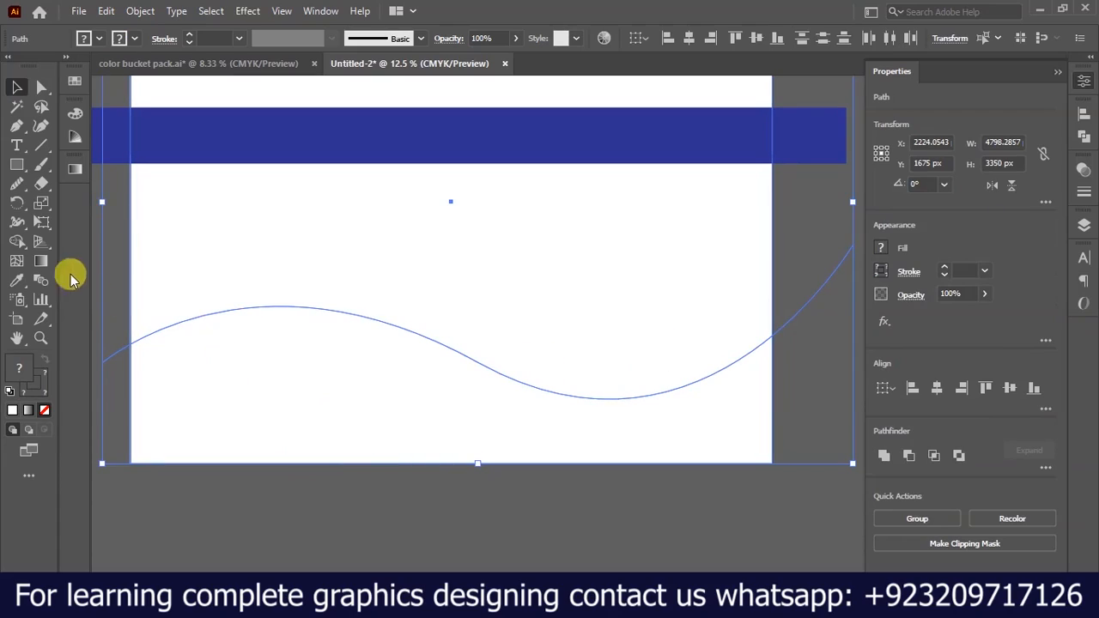
{"action": "left_click", "coordinate": [19, 241]}
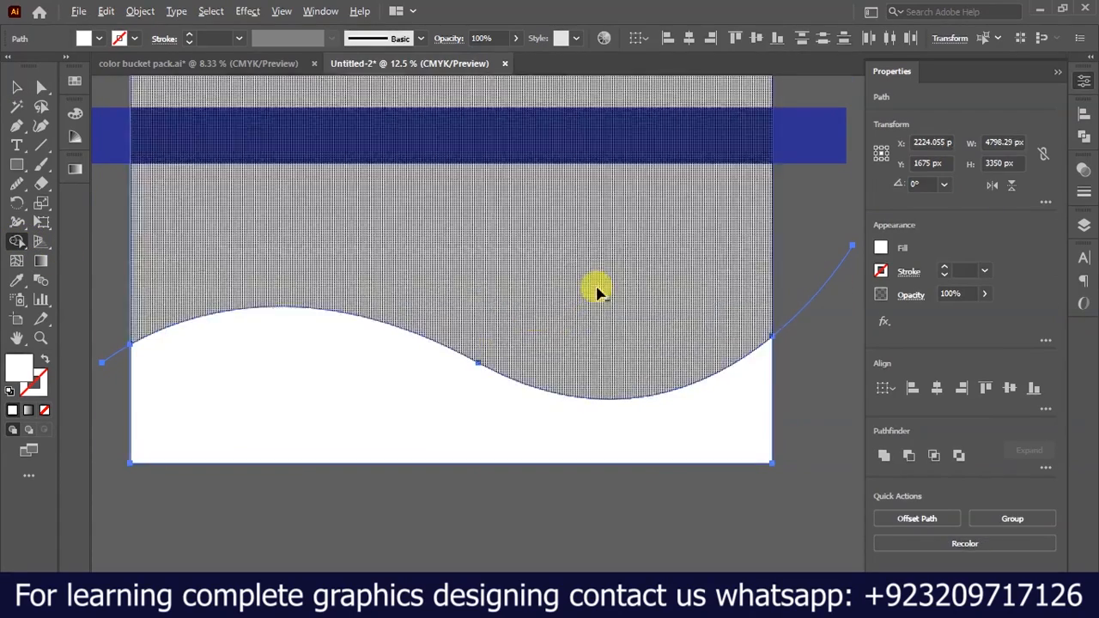
{"action": "left_click", "coordinate": [559, 252], "text": "alt"}
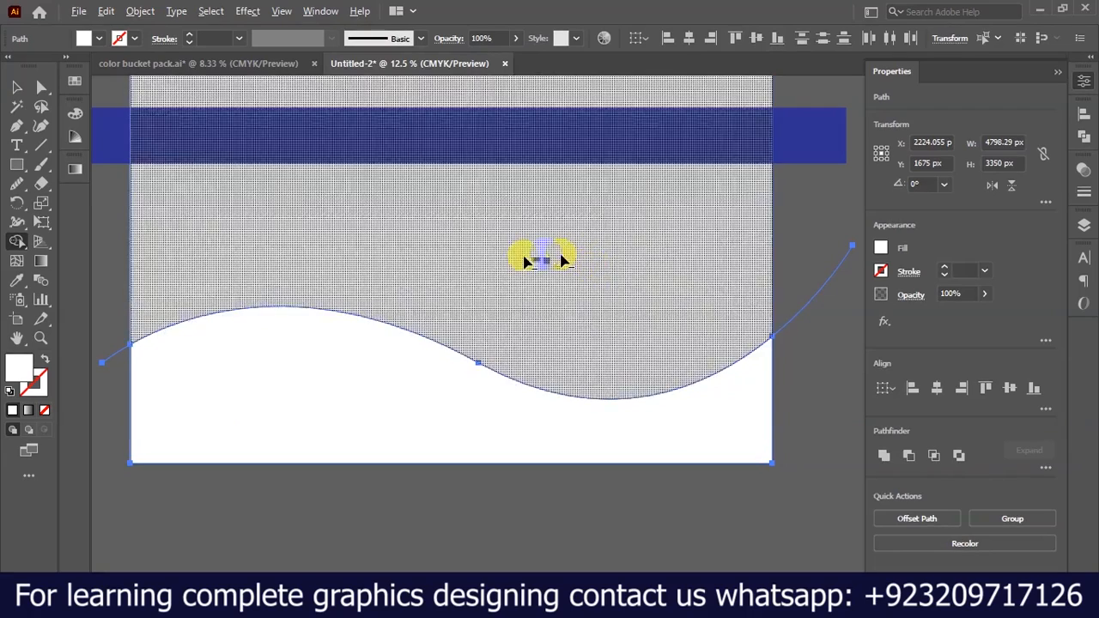
{"action": "left_click_drag", "start_coordinate": [804, 282], "coordinate": [838, 383]}
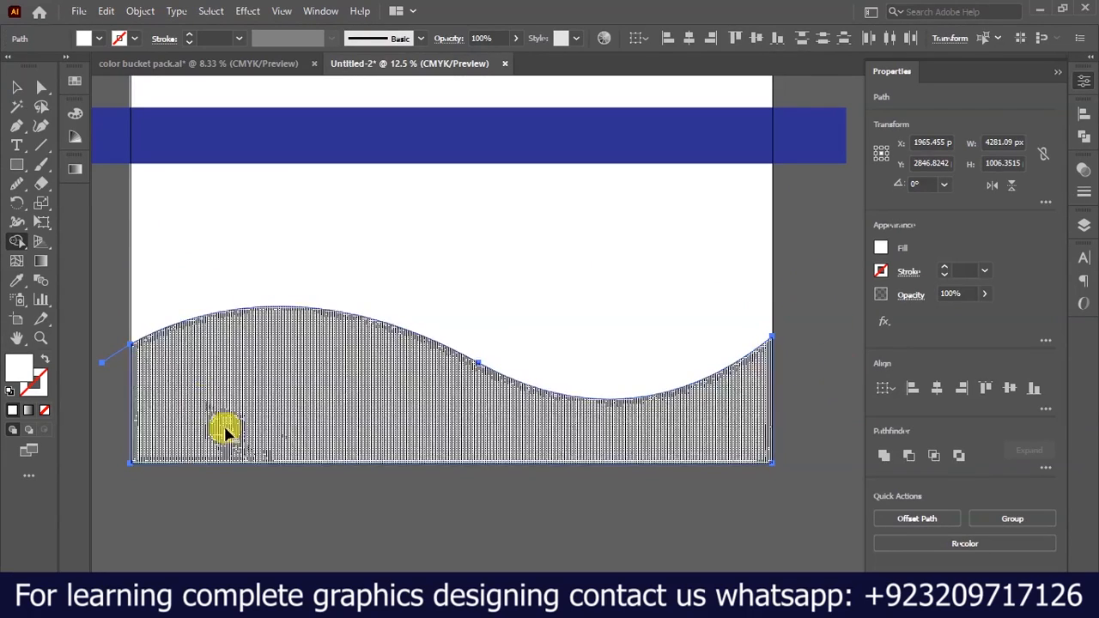
{"action": "left_click_drag", "start_coordinate": [113, 328], "coordinate": [103, 427]}
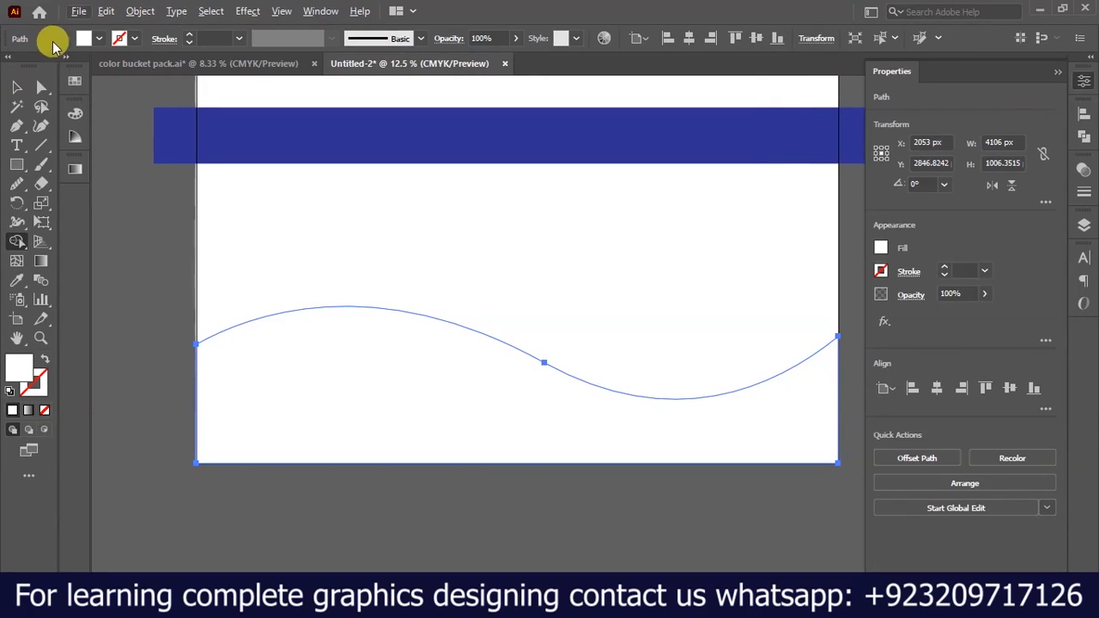
Fill the lower wave shape with cyan (C 100) and duplicate it downward, overlapping the original.
{"action": "left_click", "coordinate": [64, 59]}
{"action": "left_click", "coordinate": [16, 86]}
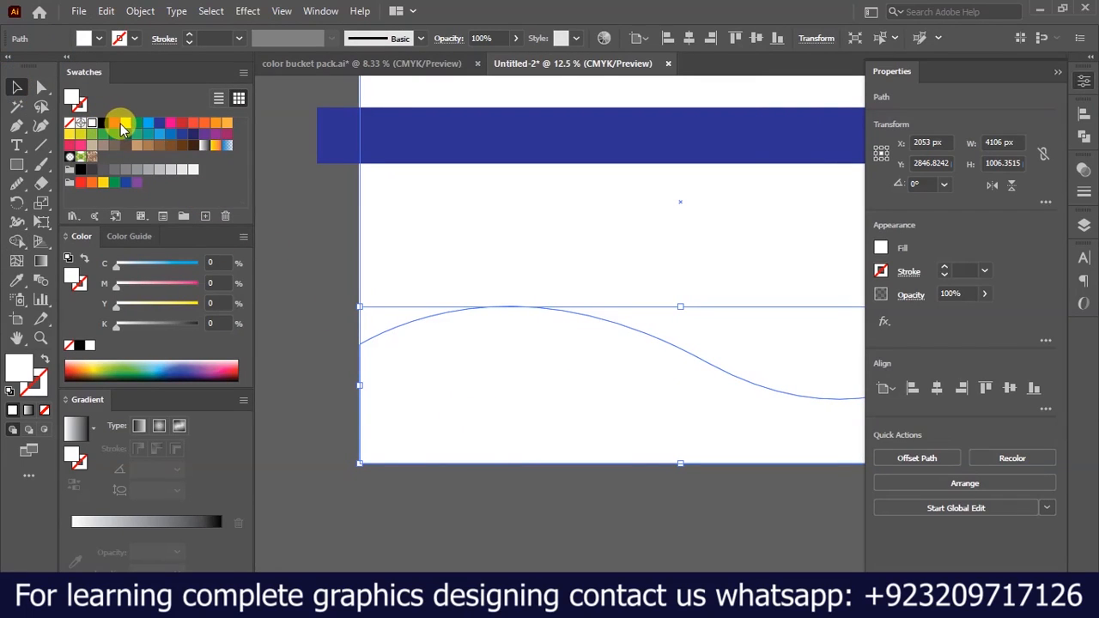
{"action": "left_click", "coordinate": [338, 283]}
{"action": "left_click", "coordinate": [461, 386]}
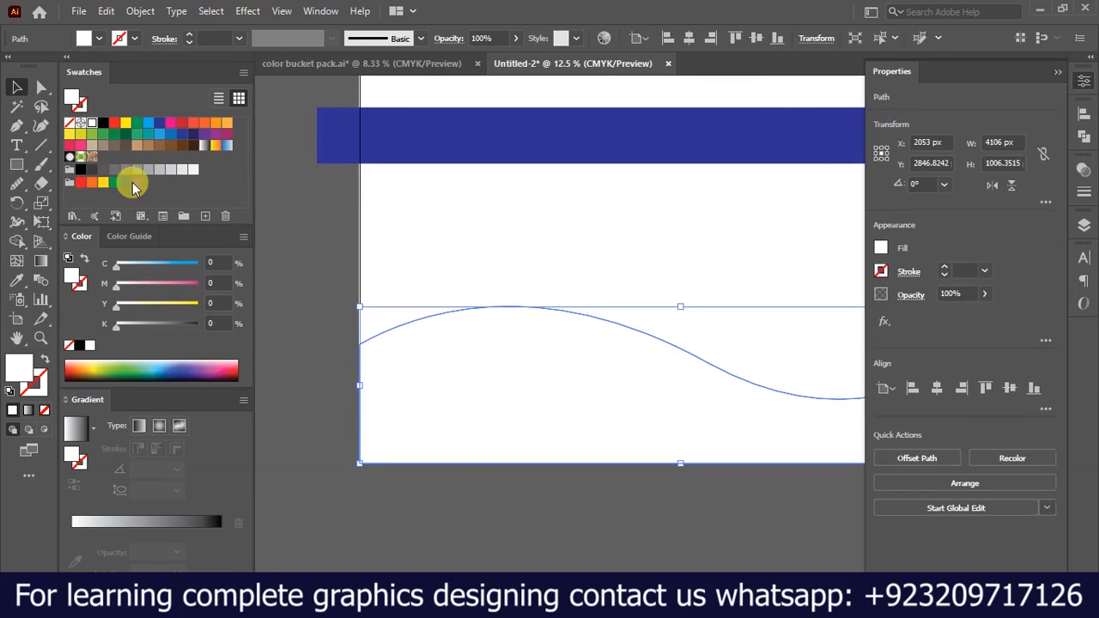
{"action": "left_click", "coordinate": [146, 126]}
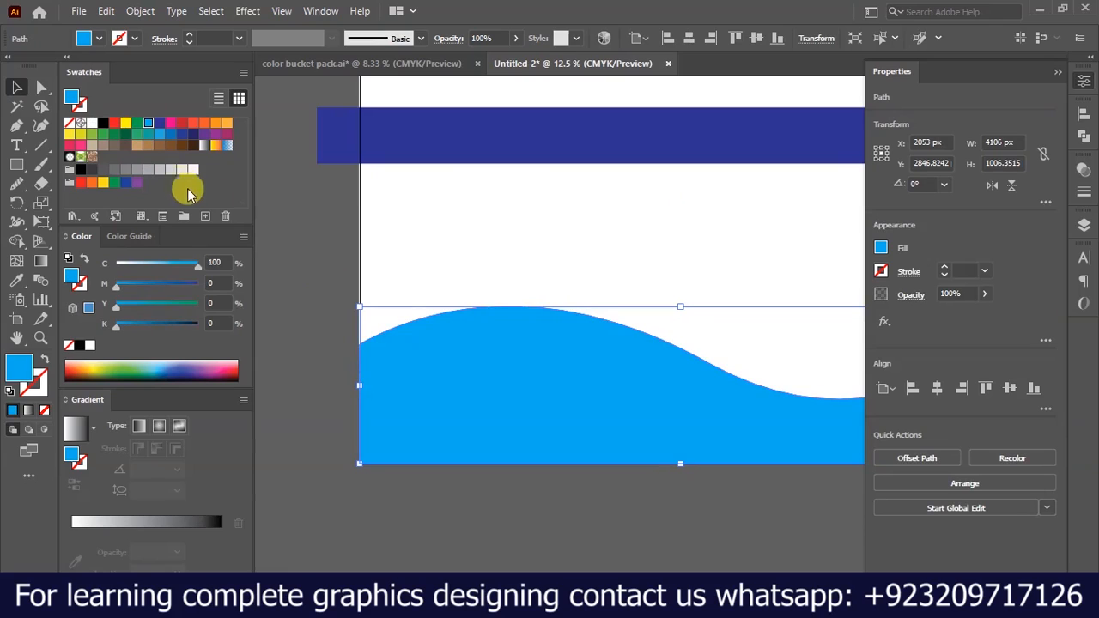
{"action": "left_click", "coordinate": [279, 283]}
{"action": "key", "text": "ctrl+minus"}
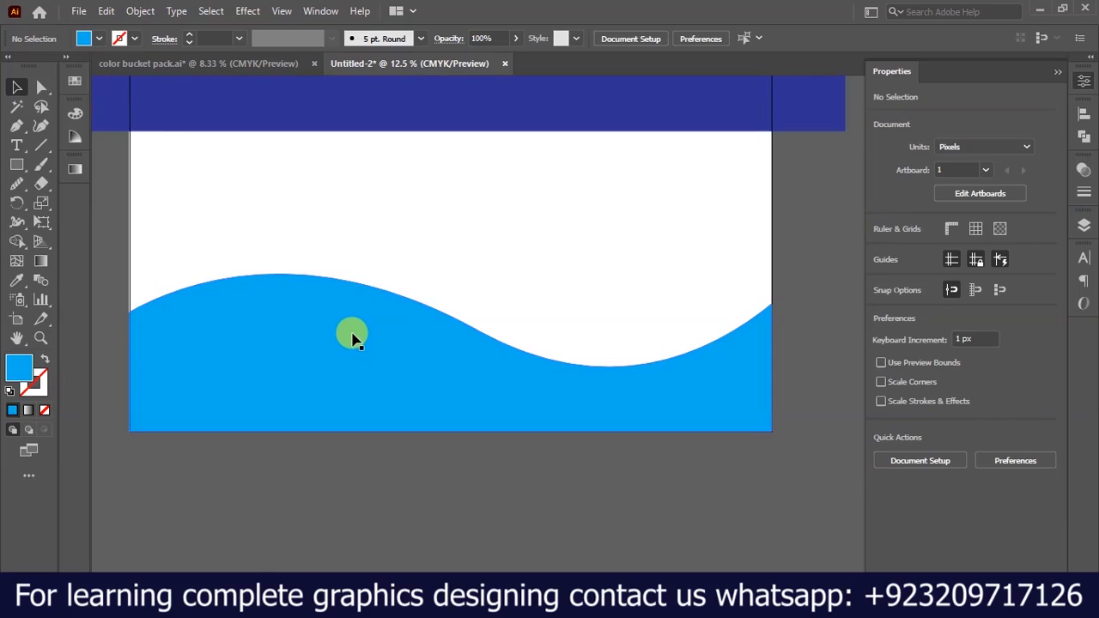
{"action": "left_click_drag", "start_coordinate": [352, 336], "coordinate": [353, 384]}
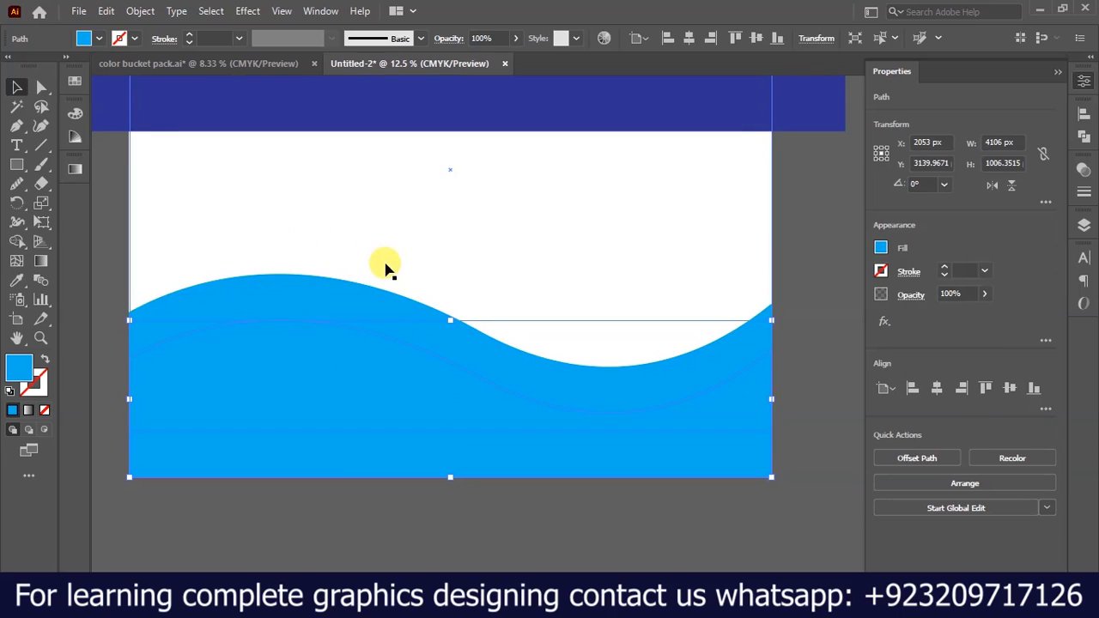
Switch to the color bucket pack.ai document and examine its wave-and-drops logo up close.
{"action": "left_click", "coordinate": [281, 65]}
{"action": "mouse_move", "coordinate": [519, 338]}
{"action": "left_mouse_down"}
{"action": "mouse_move", "coordinate": [536, 352]}
{"action": "mouse_move", "coordinate": [515, 249]}
{"action": "mouse_move", "coordinate": [436, 126]}
{"action": "mouse_move", "coordinate": [669, 224]}
{"action": "mouse_move", "coordinate": [540, 309]}
{"action": "mouse_move", "coordinate": [520, 351]}
{"action": "left_mouse_up"}
{"action": "scroll", "coordinate": [520, 351], "scroll_direction": "up", "scroll_amount": 6}
{"action": "scroll", "coordinate": [554, 366], "scroll_direction": "down", "scroll_amount": 2}
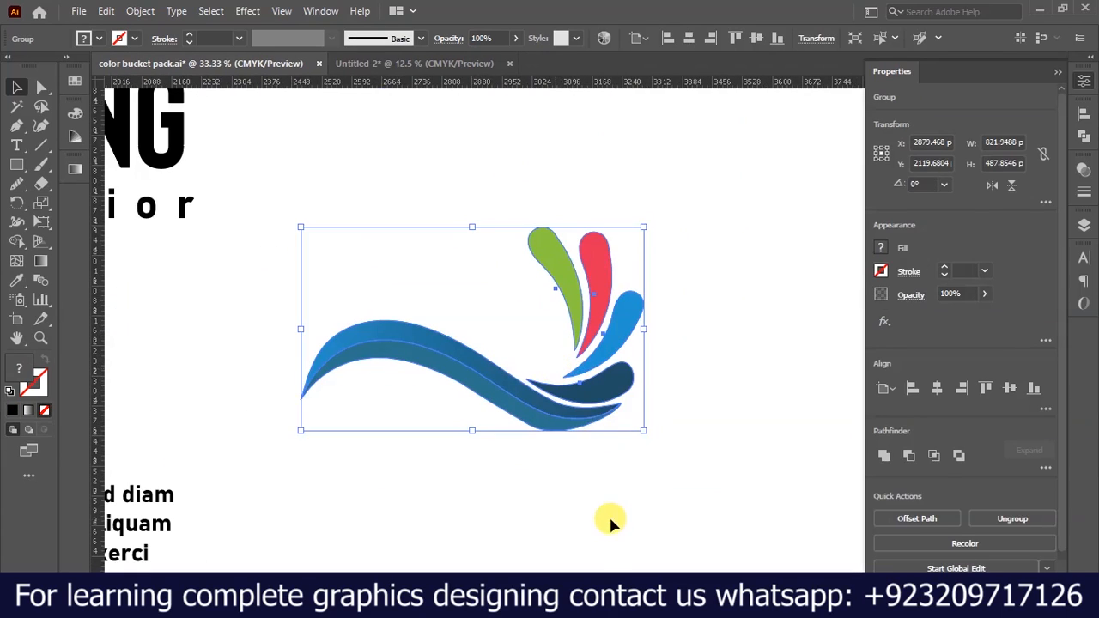
{"action": "left_click", "coordinate": [608, 516]}
{"action": "scroll", "coordinate": [523, 418], "scroll_direction": "up", "scroll_amount": 2}
{"action": "scroll", "coordinate": [522, 422], "scroll_direction": "down", "scroll_amount": 1}
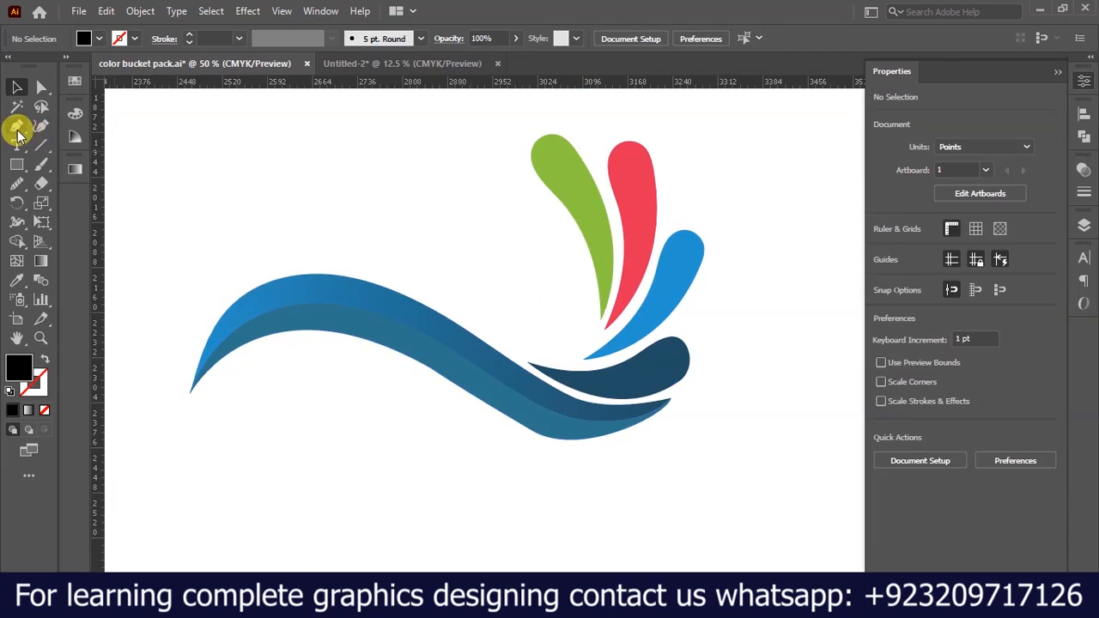
Draw an open S-shaped curve below the logo's blue ribbon with the Pen tool, using a black stroke and no fill.
{"action": "left_click", "coordinate": [17, 125]}
{"action": "left_click", "coordinate": [190, 395]}
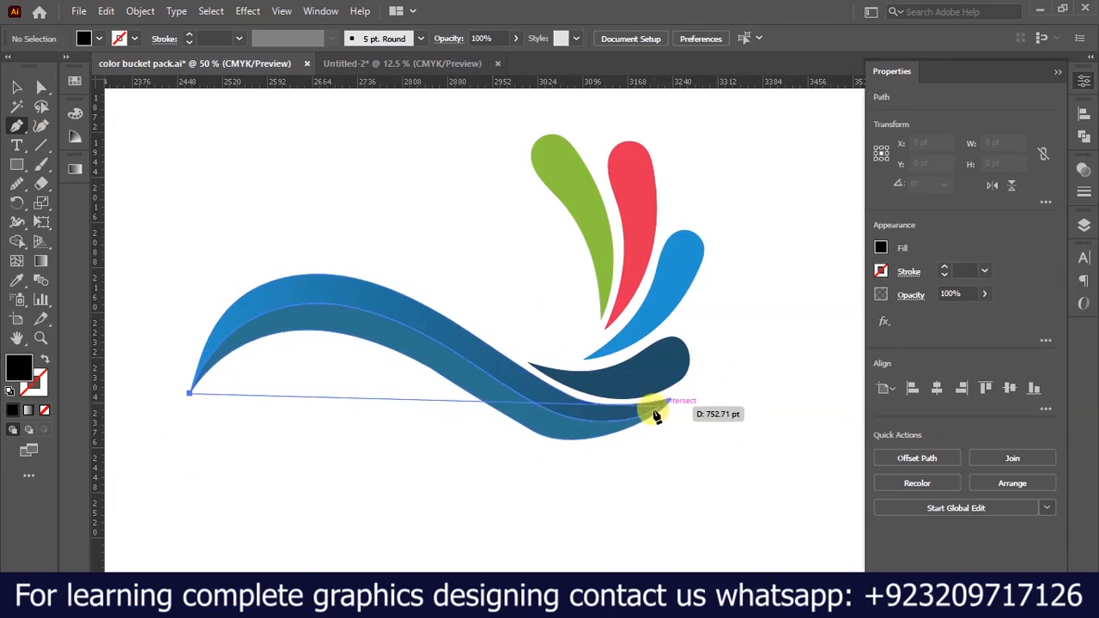
{"action": "left_click_drag", "start_coordinate": [682, 412], "coordinate": [834, 461]}
{"action": "key", "text": "ctrl+z"}
{"action": "left_click_drag", "start_coordinate": [440, 399], "coordinate": [595, 500]}
{"action": "left_click_drag", "start_coordinate": [690, 440], "coordinate": [735, 427]}
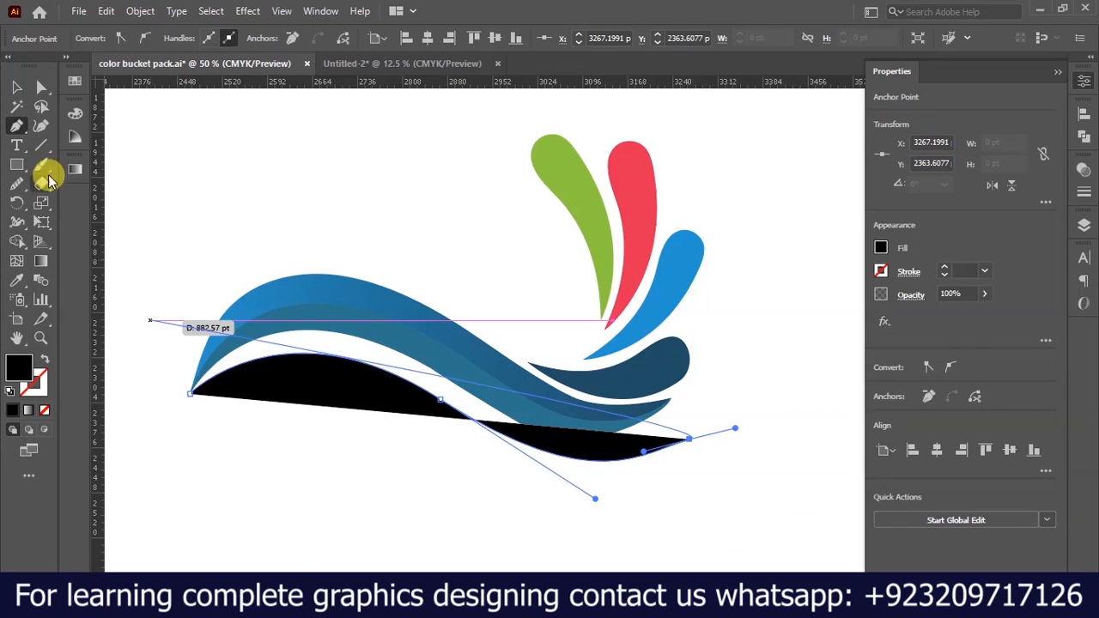
{"action": "left_click", "coordinate": [44, 361]}
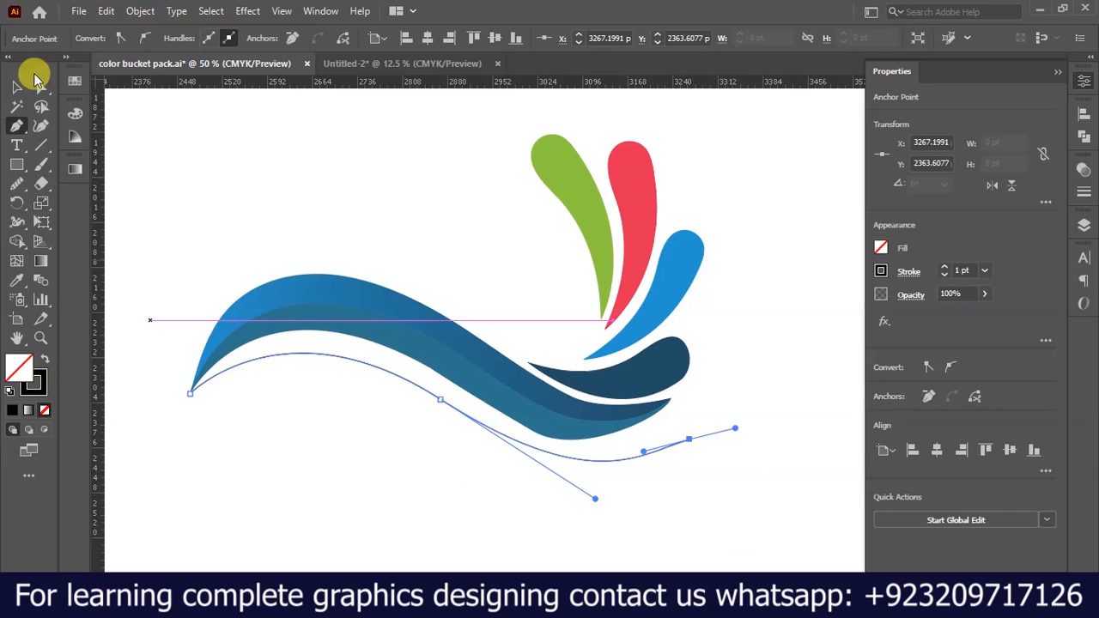
Move the S-shaped curve further down, clear of the logo.
{"action": "left_click", "coordinate": [18, 88]}
{"action": "left_click", "coordinate": [392, 373]}
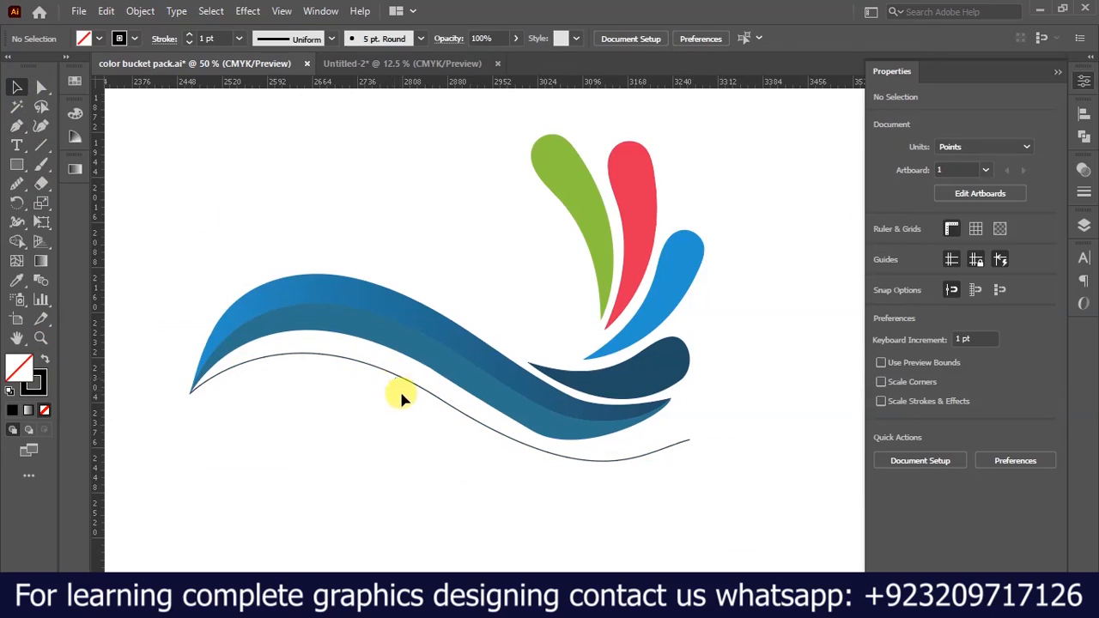
{"action": "left_click", "coordinate": [416, 397]}
{"action": "left_click_drag", "start_coordinate": [420, 388], "coordinate": [411, 456]}
Examine the logo's ribbon and drop shapes up close, and delete the practice curve below them.
{"action": "scroll", "coordinate": [556, 353], "scroll_direction": "up", "scroll_amount": 3}
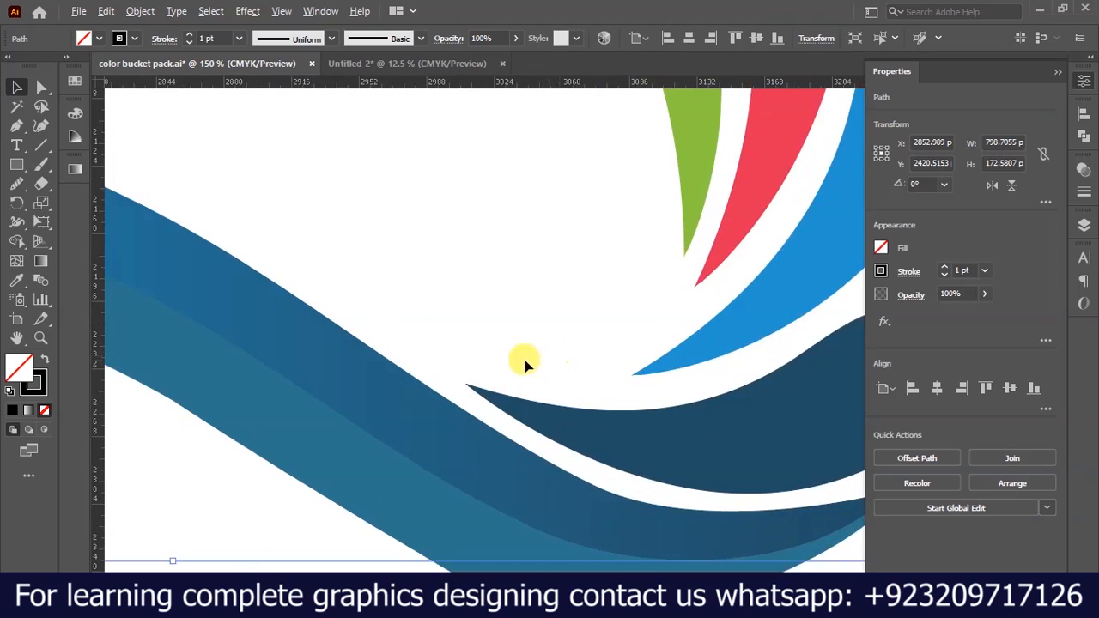
{"action": "scroll", "coordinate": [465, 368], "scroll_direction": "down", "scroll_amount": 1}
{"action": "scroll", "coordinate": [731, 369], "scroll_direction": "up", "scroll_amount": 1}
{"action": "scroll", "coordinate": [717, 372], "scroll_direction": "down", "scroll_amount": 1}
{"action": "scroll", "coordinate": [478, 343], "scroll_direction": "down", "scroll_amount": 1}
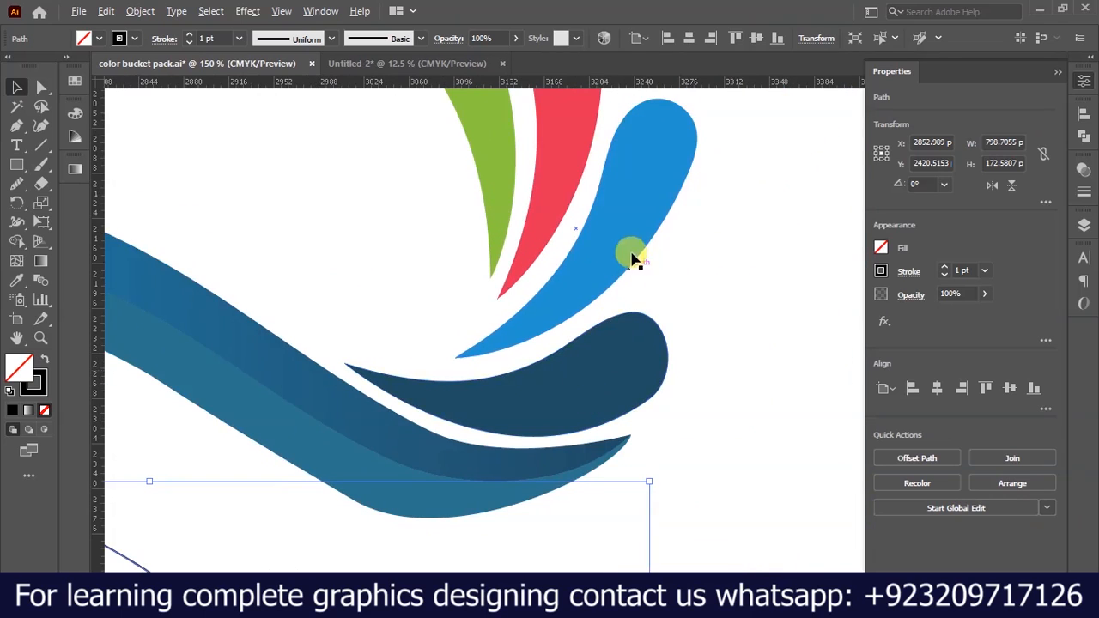
{"action": "scroll", "coordinate": [630, 275], "scroll_direction": "down", "scroll_amount": 1}
{"action": "scroll", "coordinate": [618, 343], "scroll_direction": "down", "scroll_amount": 1}
{"action": "scroll", "coordinate": [581, 111], "scroll_direction": "up", "scroll_amount": 2}
{"action": "scroll", "coordinate": [582, 151], "scroll_direction": "down", "scroll_amount": 2}
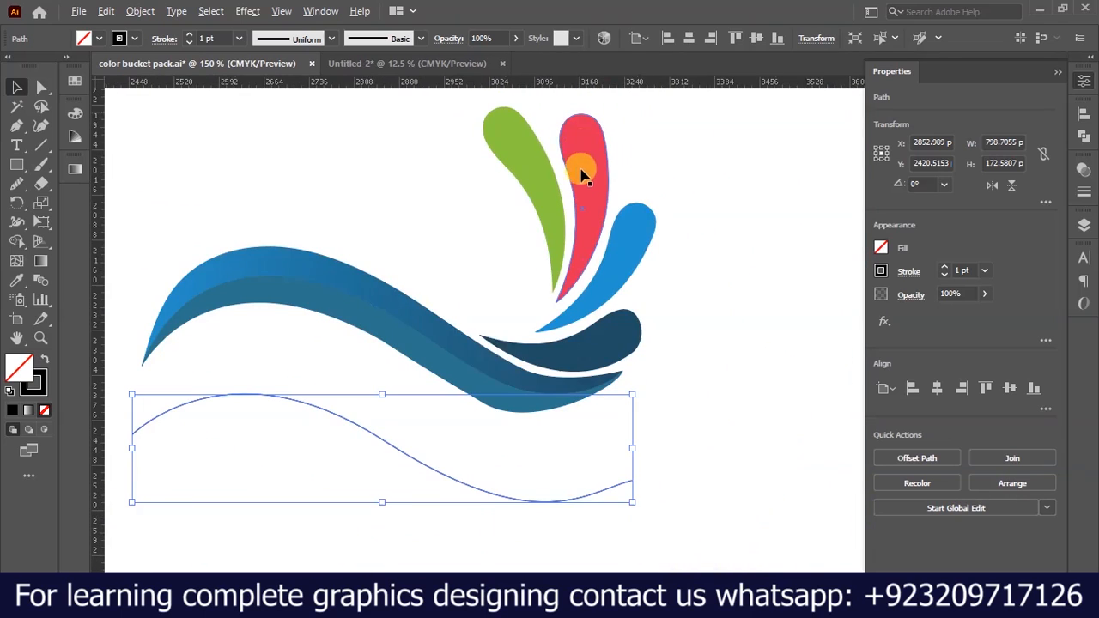
{"action": "key", "text": "Delete"}
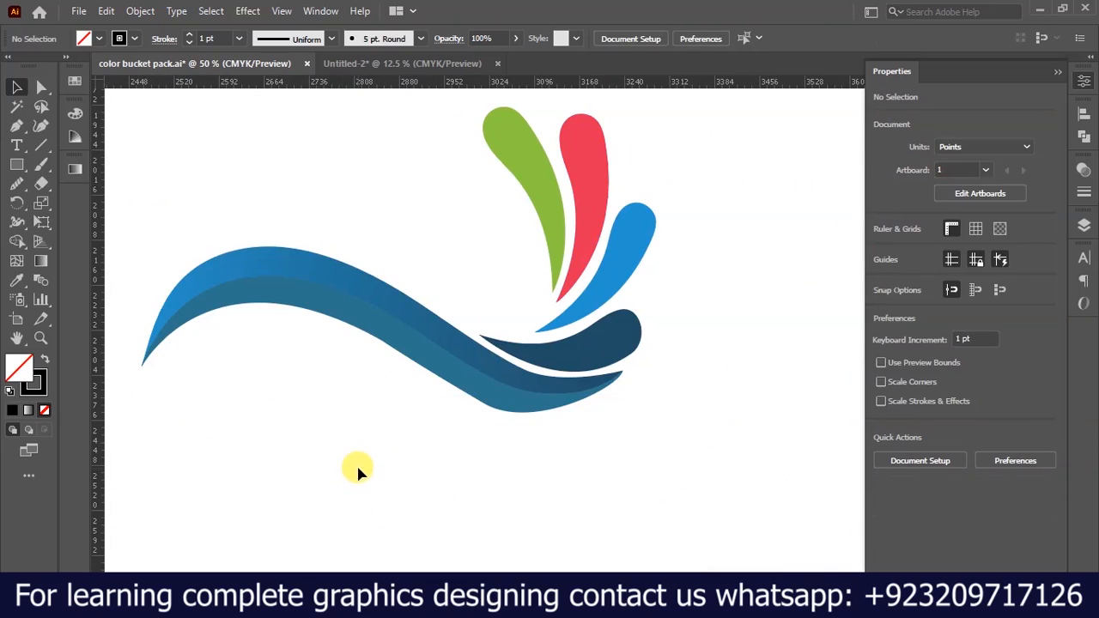
Copy the wave logo group into the Untitled-2 document and place it above the blue wave, centred at about X 2422, Y 2172 px.
{"action": "scroll", "coordinate": [408, 342], "scroll_direction": "down", "scroll_amount": 6}
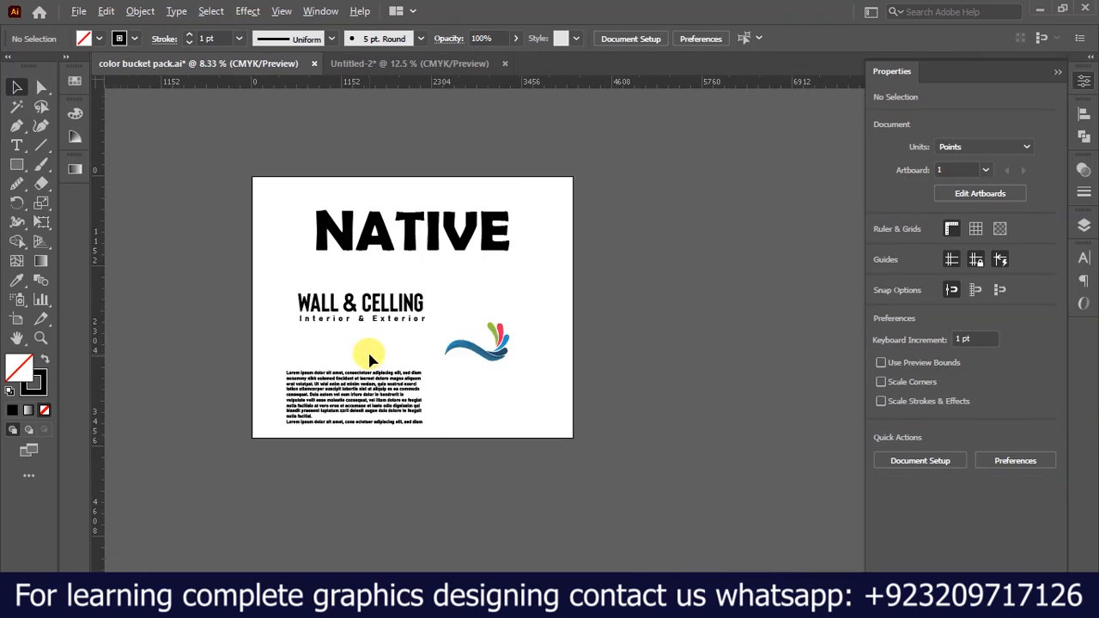
{"action": "scroll", "coordinate": [365, 352], "scroll_direction": "up", "scroll_amount": 1}
{"action": "left_click", "coordinate": [513, 352]}
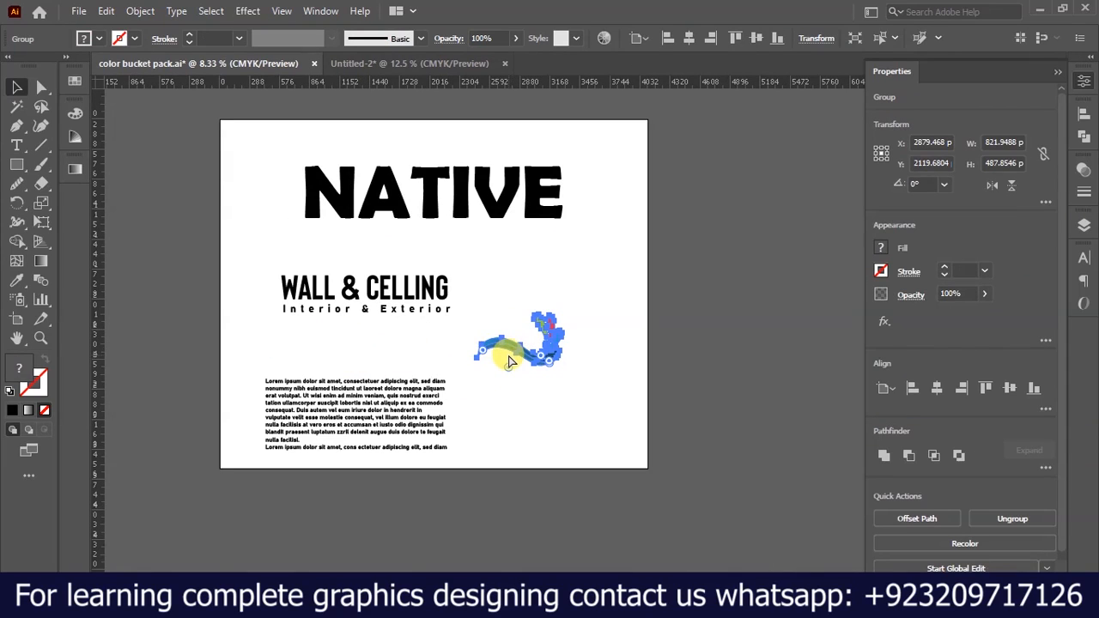
{"action": "left_click", "coordinate": [375, 63]}
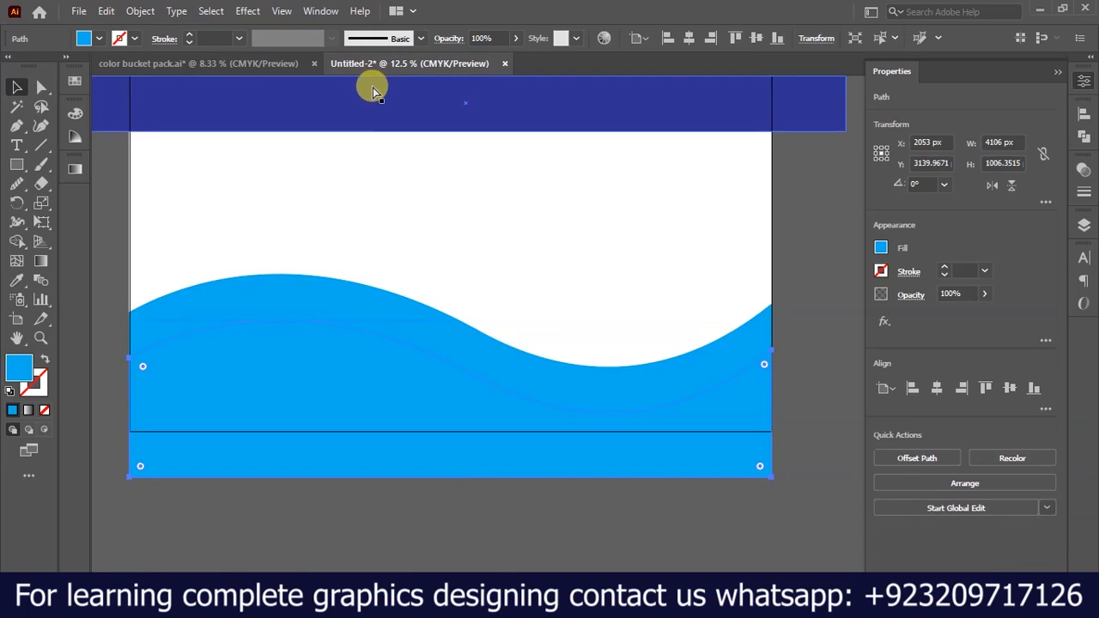
{"action": "key", "text": "ctrl+v"}
{"action": "left_click_drag", "start_coordinate": [536, 350], "coordinate": [471, 275]}
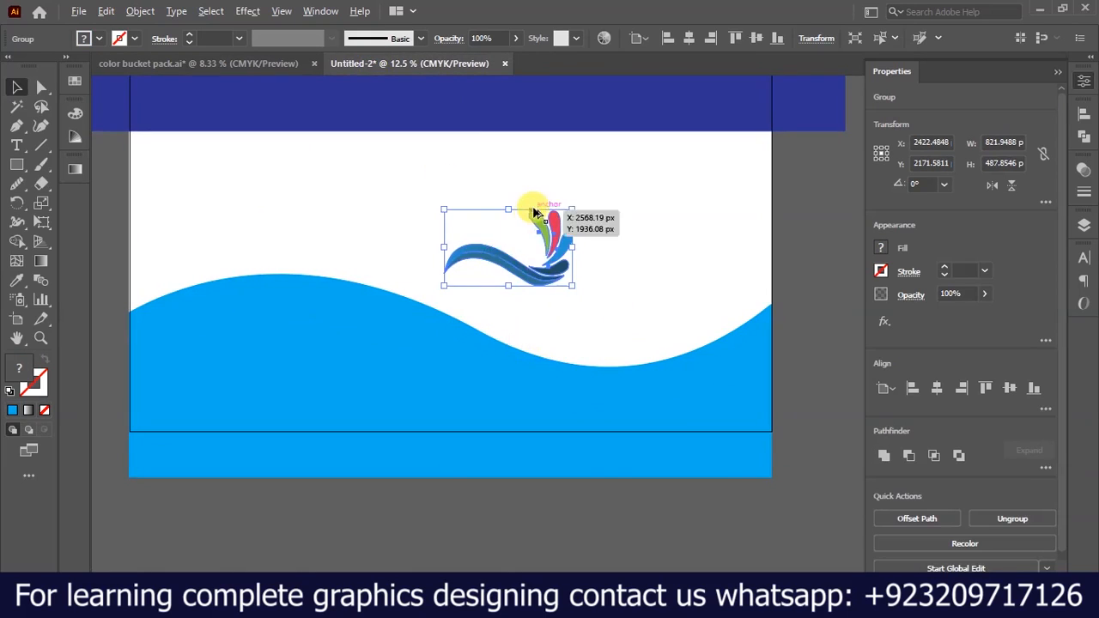
{"action": "scroll", "coordinate": [518, 260], "scroll_direction": "up", "scroll_amount": 8}
{"action": "scroll", "coordinate": [569, 257], "scroll_direction": "down", "scroll_amount": 2}
{"action": "scroll", "coordinate": [569, 258], "scroll_direction": "down", "scroll_amount": 7}
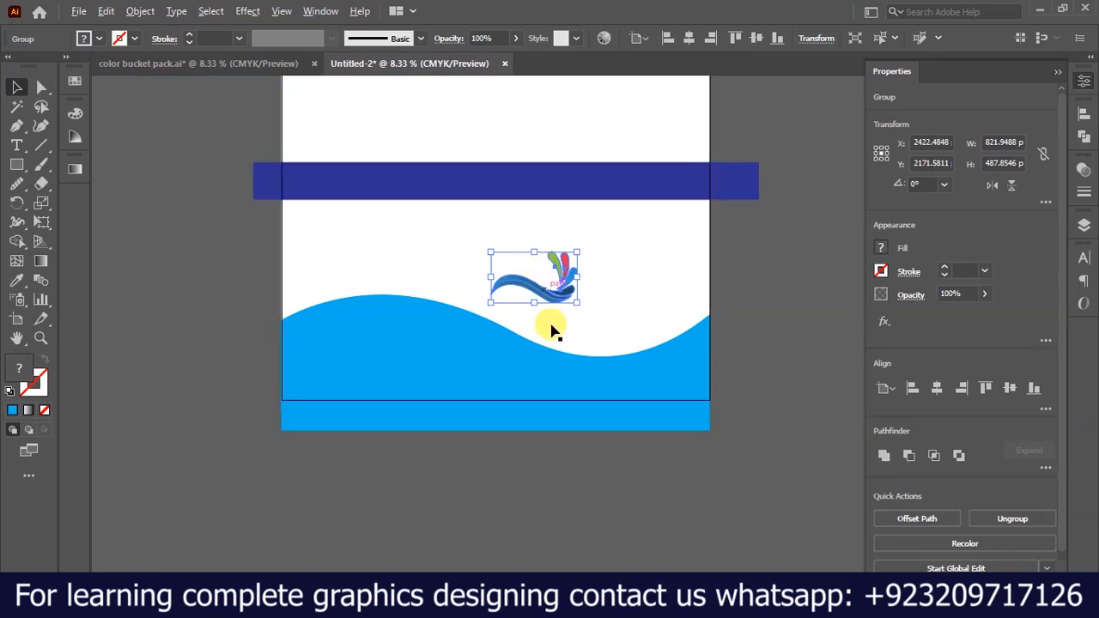
{"action": "scroll", "coordinate": [704, 301], "scroll_direction": "up", "scroll_amount": 1}
{"action": "scroll", "coordinate": [583, 309], "scroll_direction": "down", "scroll_amount": 1}
{"action": "left_click", "coordinate": [685, 292]}
Recolor the uppermost wave shape with the red sampled from the logo's drop using the Eyedropper.
{"action": "scroll", "coordinate": [449, 356], "scroll_direction": "up", "scroll_amount": 1}
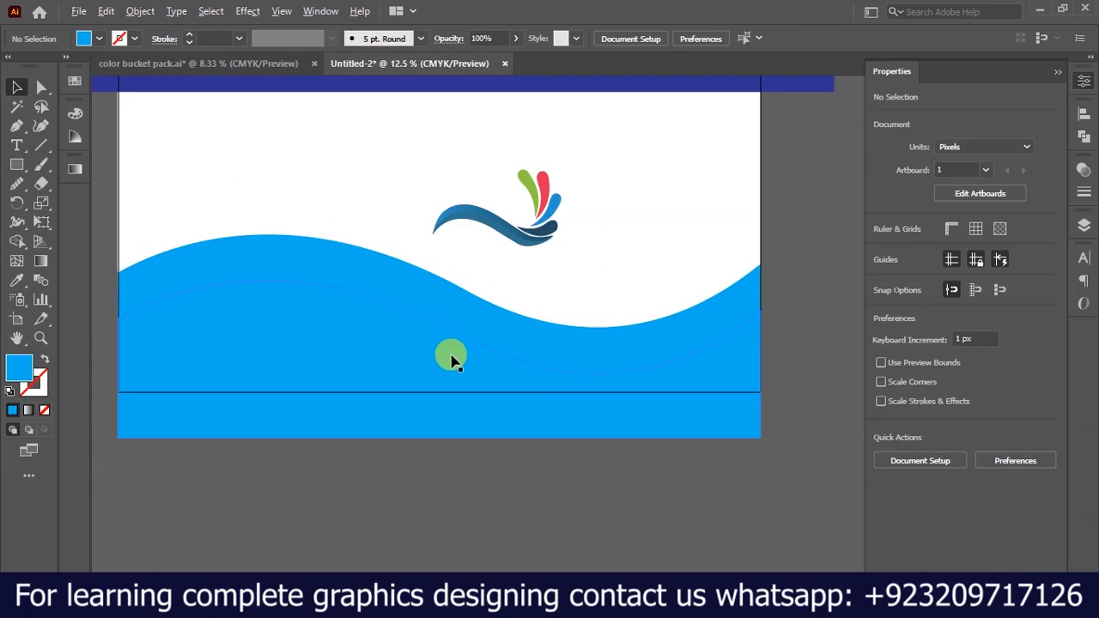
{"action": "left_click", "coordinate": [444, 294]}
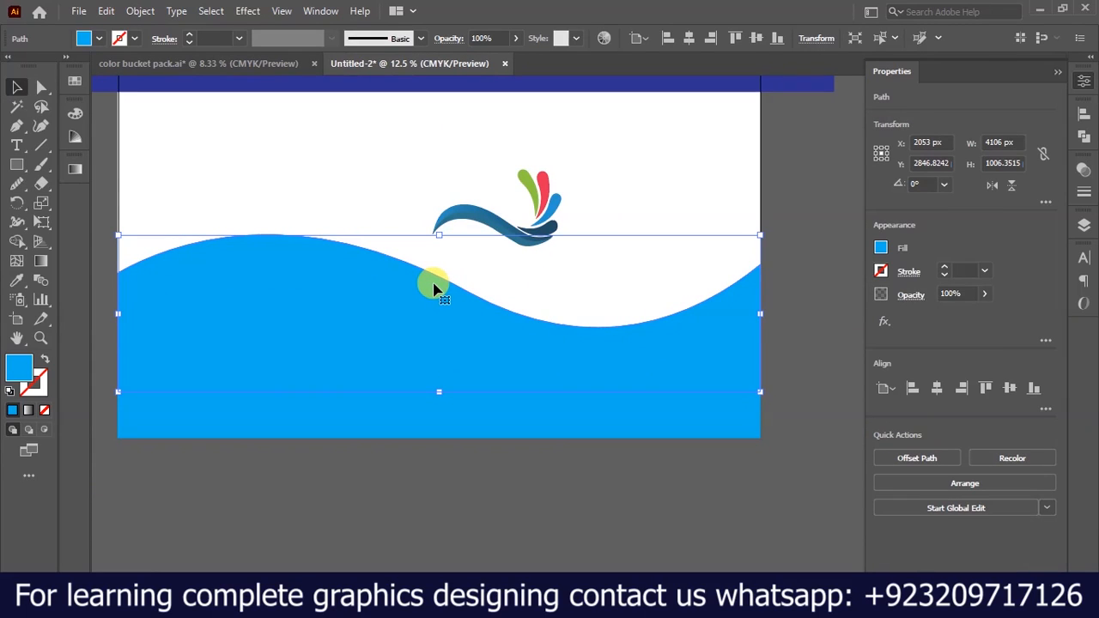
{"action": "key", "text": "i"}
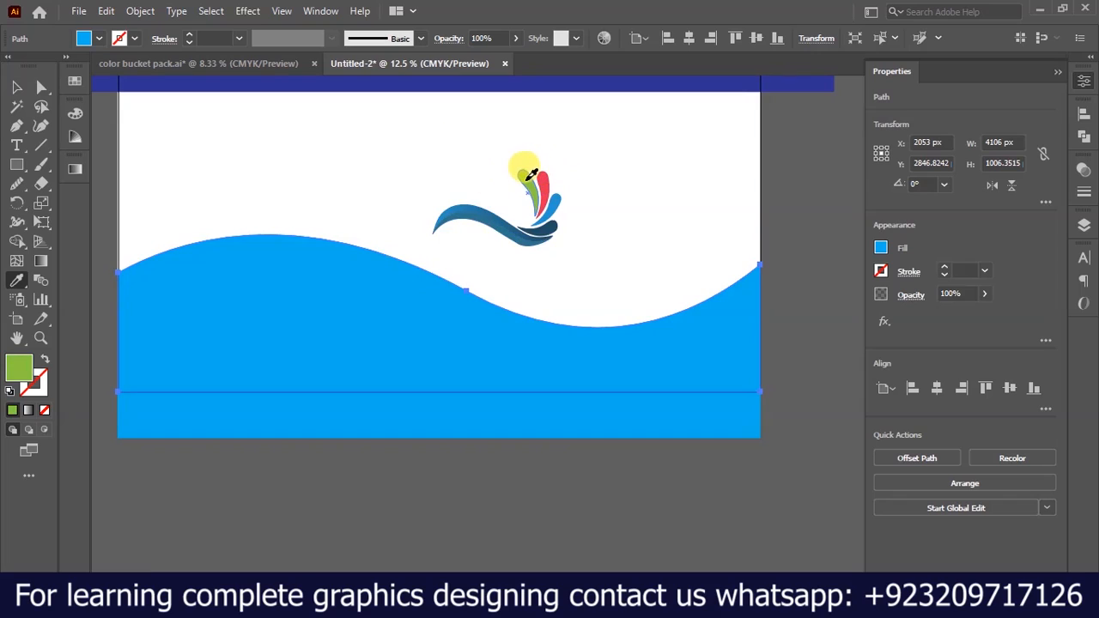
{"action": "left_click", "coordinate": [531, 174]}
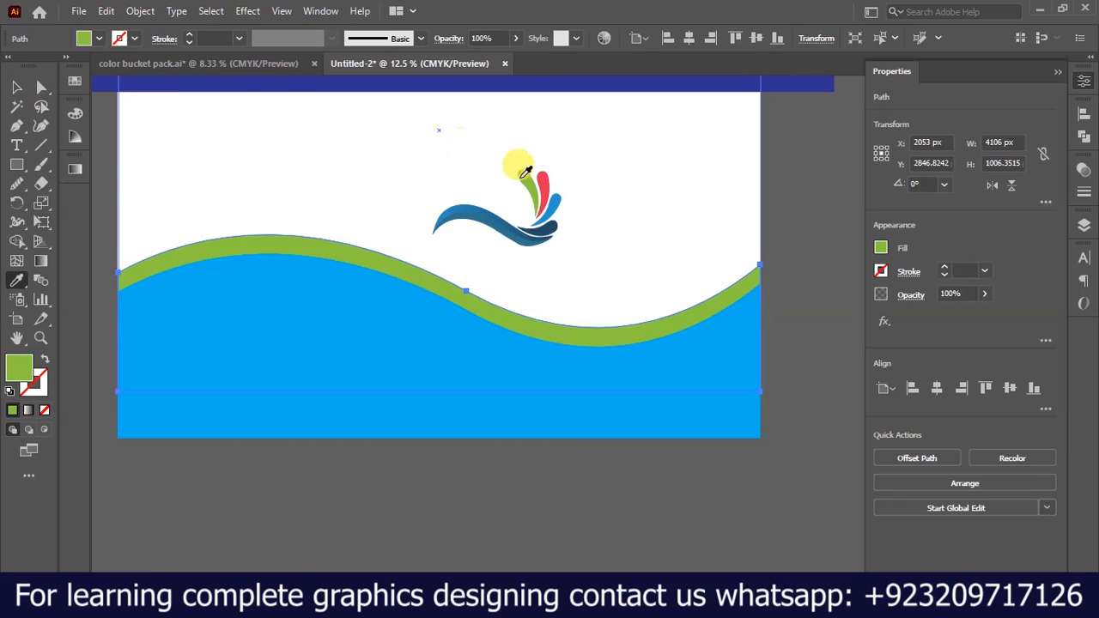
{"action": "left_click", "coordinate": [549, 175]}
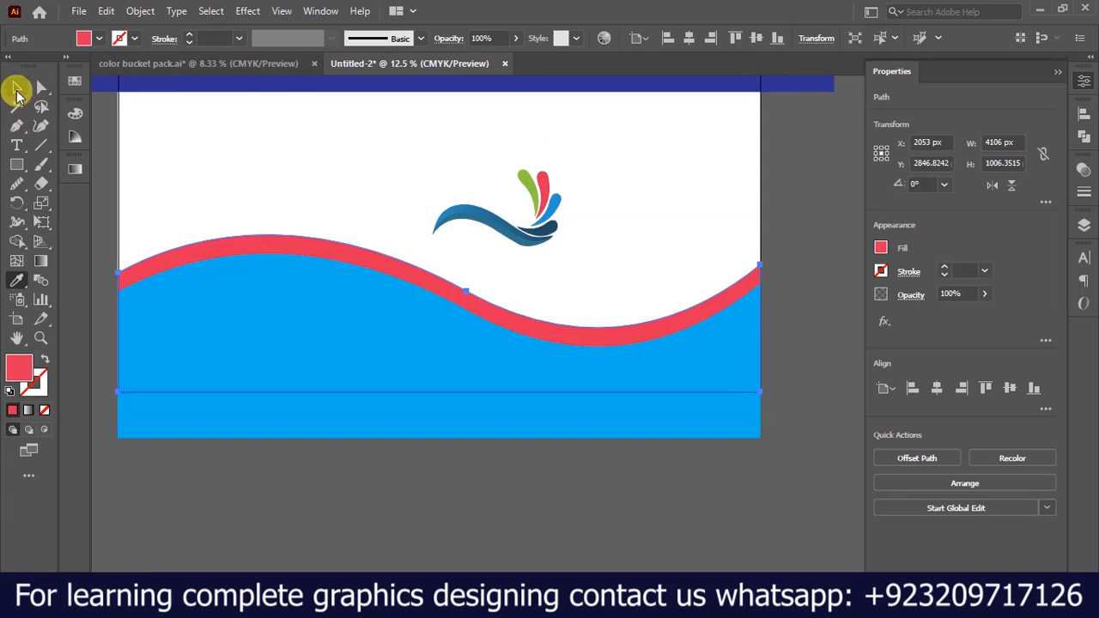
Recolor the wave shape directly beneath the red one with the green sampled from the logo's drop.
{"action": "left_click", "coordinate": [18, 89]}
{"action": "left_click", "coordinate": [287, 265]}
{"action": "left_click", "coordinate": [295, 273]}
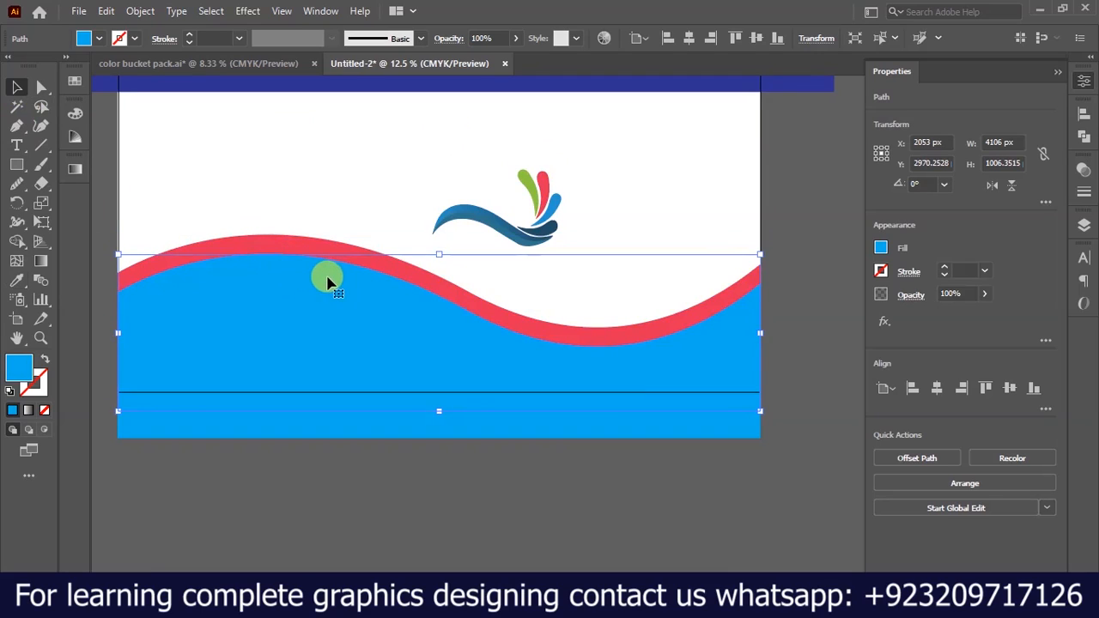
{"action": "key", "text": "i"}
{"action": "left_click", "coordinate": [533, 179]}
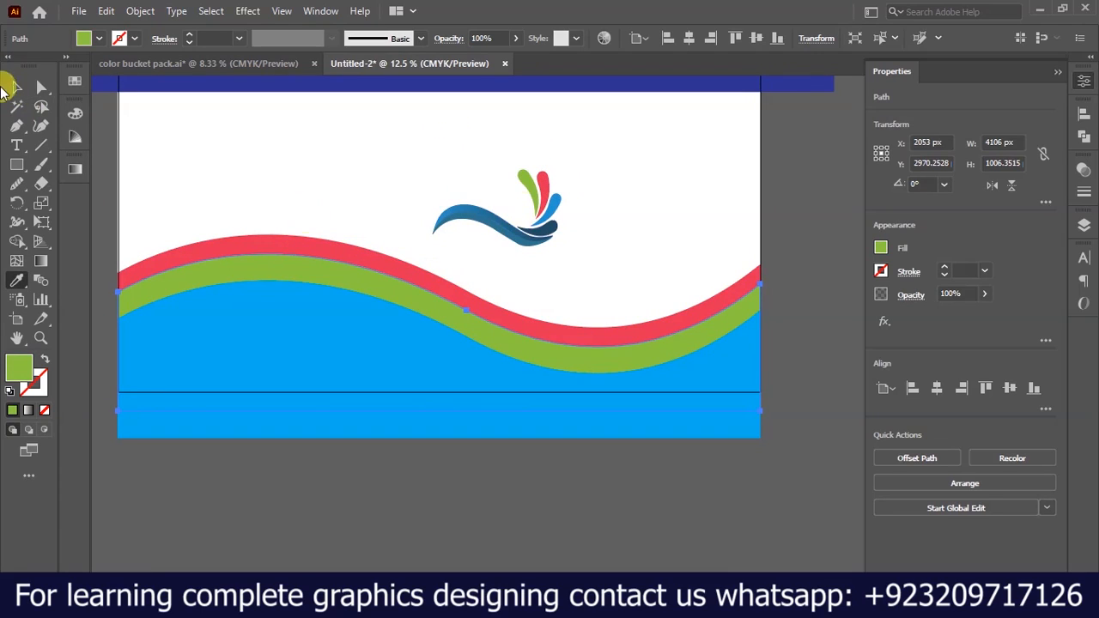
{"action": "left_click", "coordinate": [15, 88]}
{"action": "left_click", "coordinate": [434, 464]}
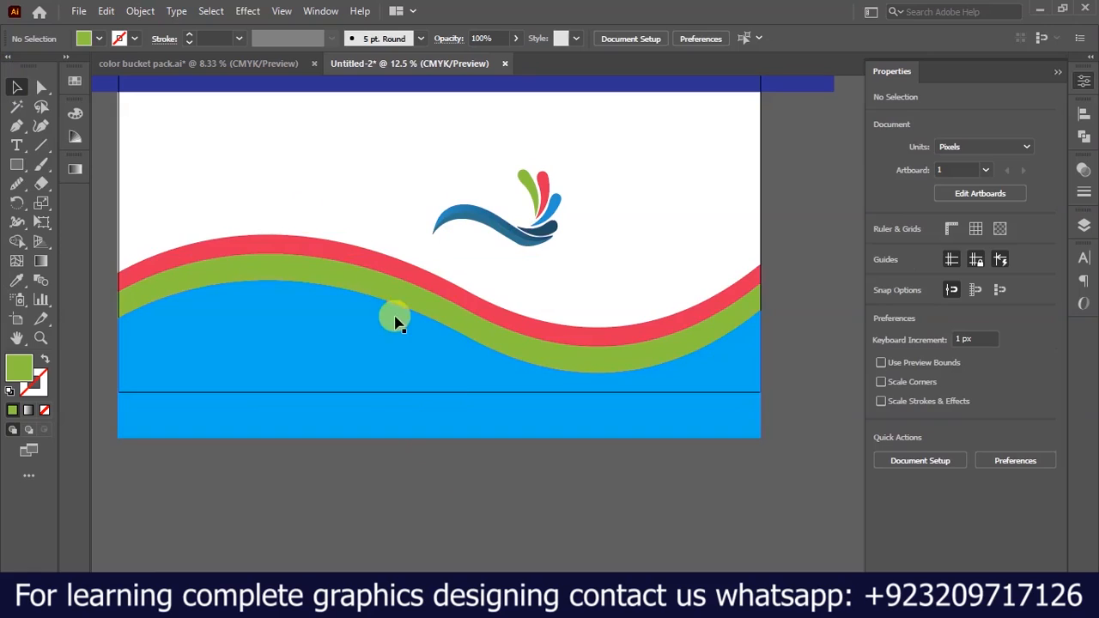
Move the green and blue wave shapes up to narrow the red and green stripes to about equal thickness, placing the blue wave at Y 3014 px.
{"action": "scroll", "coordinate": [400, 336], "scroll_direction": "up", "scroll_amount": 2}
{"action": "left_click_drag", "start_coordinate": [370, 395], "coordinate": [371, 355]}
{"action": "left_click_drag", "start_coordinate": [247, 220], "coordinate": [243, 198]}
{"action": "mouse_move", "coordinate": [261, 336]}
{"action": "left_mouse_down"}
{"action": "mouse_move", "coordinate": [263, 310]}
{"action": "mouse_move", "coordinate": [258, 320]}
{"action": "left_mouse_up"}
{"action": "key", "text": "alt+shift"}
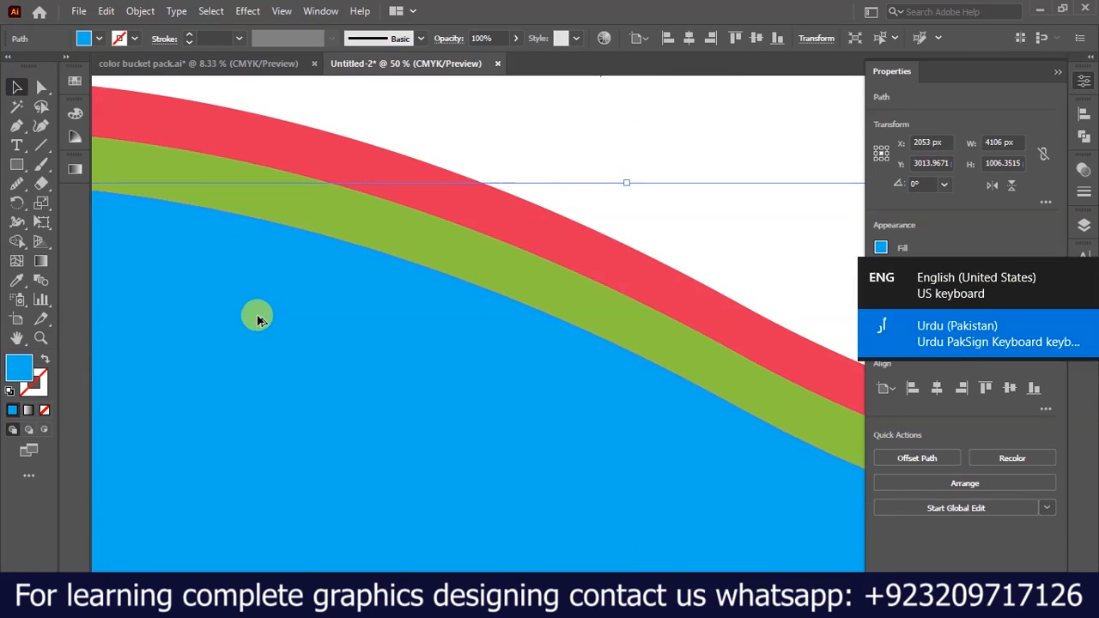
{"action": "scroll", "coordinate": [257, 319], "scroll_direction": "down", "scroll_amount": 3}
{"action": "left_click", "coordinate": [653, 493]}
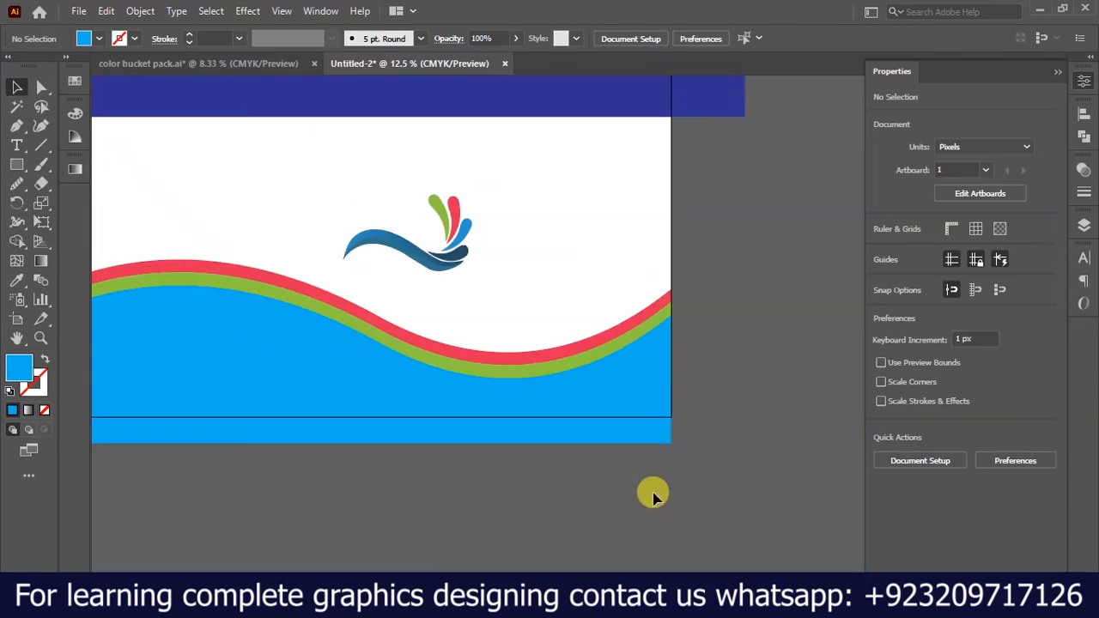
Draw a blue rectangle about 4106 x 1627 px over the waves, aligned to the artboard's lower edge and sides.
{"action": "scroll", "coordinate": [686, 455], "scroll_direction": "down", "scroll_amount": 1}
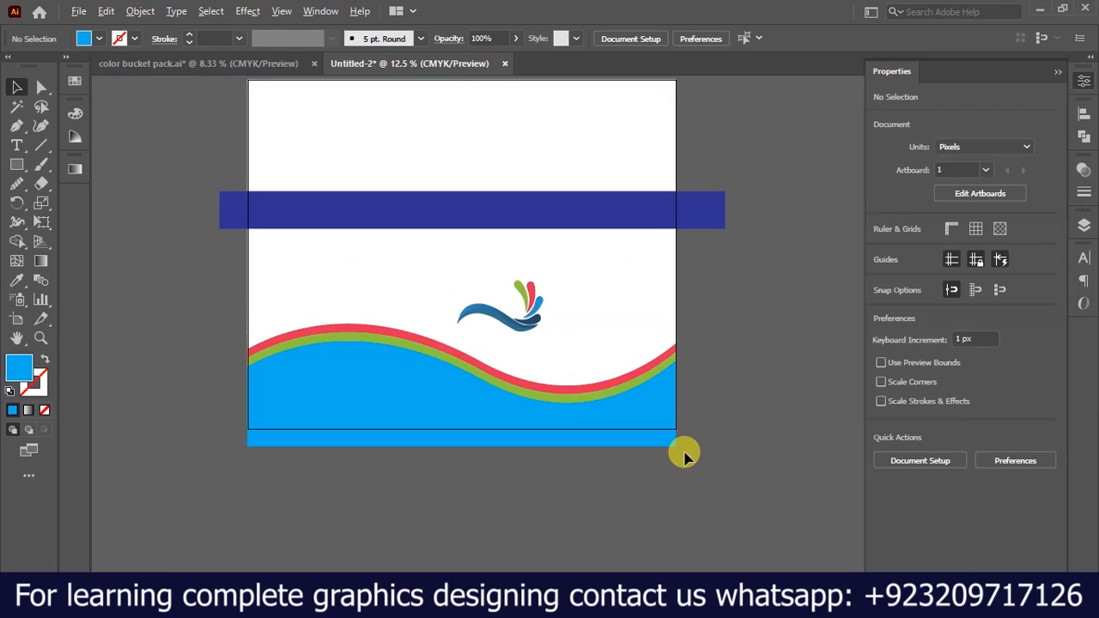
{"action": "left_click", "coordinate": [28, 170]}
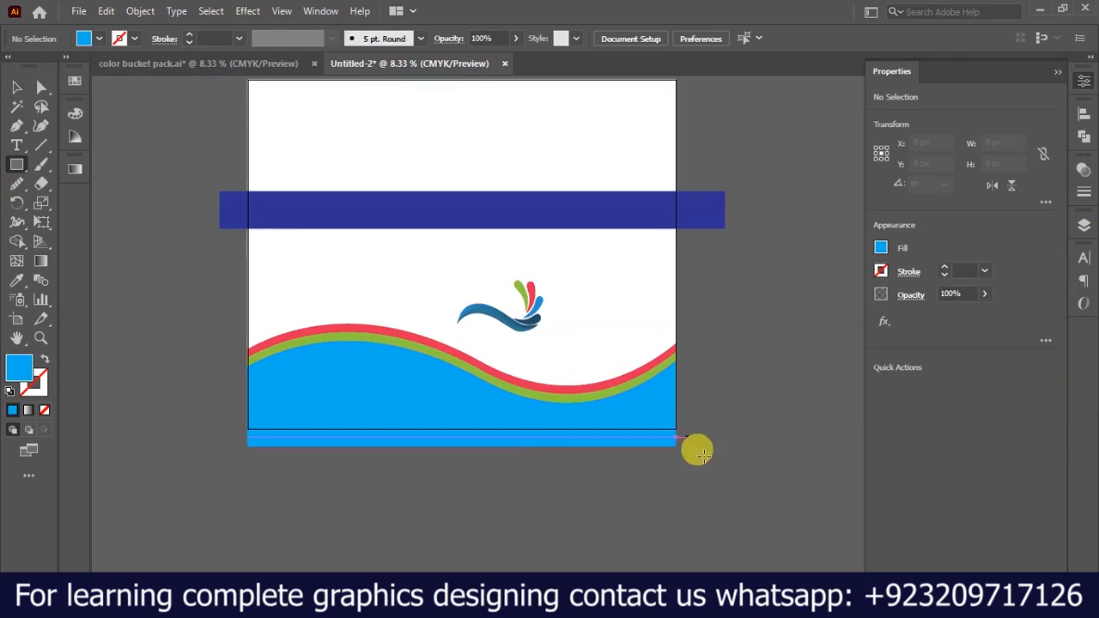
{"action": "mouse_move", "coordinate": [677, 427]}
{"action": "left_mouse_down"}
{"action": "mouse_move", "coordinate": [456, 403]}
{"action": "mouse_move", "coordinate": [241, 306]}
{"action": "mouse_move", "coordinate": [246, 257]}
{"action": "left_mouse_up"}
Draw a blue circle about 1374 px in diameter centred on the artboard's lower-right corner at X 4106, Y 3350 px.
{"action": "left_click_drag", "start_coordinate": [16, 166], "coordinate": [54, 201]}
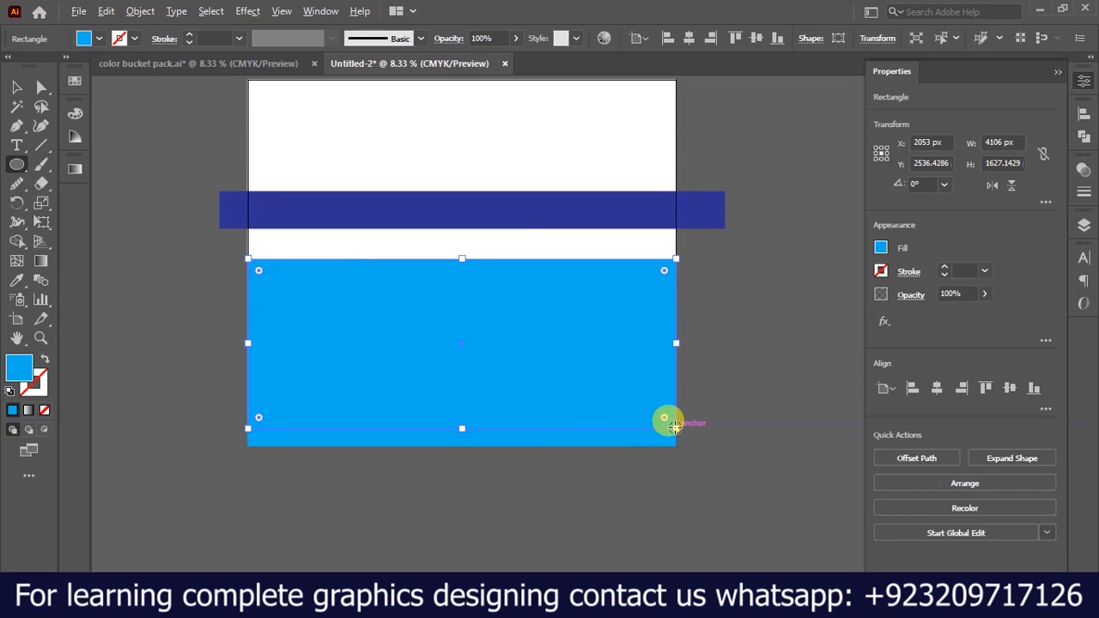
{"action": "scroll", "coordinate": [675, 427], "scroll_direction": "up", "scroll_amount": 4}
{"action": "key", "text": "ctrl+shift+a"}
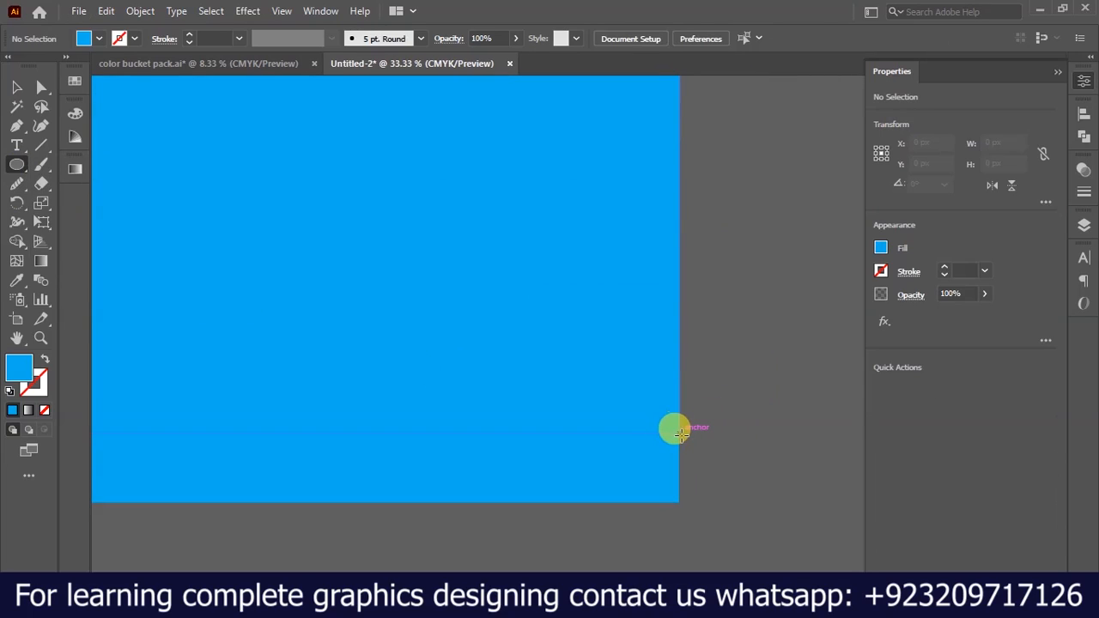
{"action": "mouse_move", "coordinate": [679, 433]}
{"action": "left_mouse_down"}
{"action": "mouse_move", "coordinate": [804, 559]}
{"action": "mouse_move", "coordinate": [810, 515]}
{"action": "mouse_move", "coordinate": [787, 499]}
{"action": "left_mouse_up"}
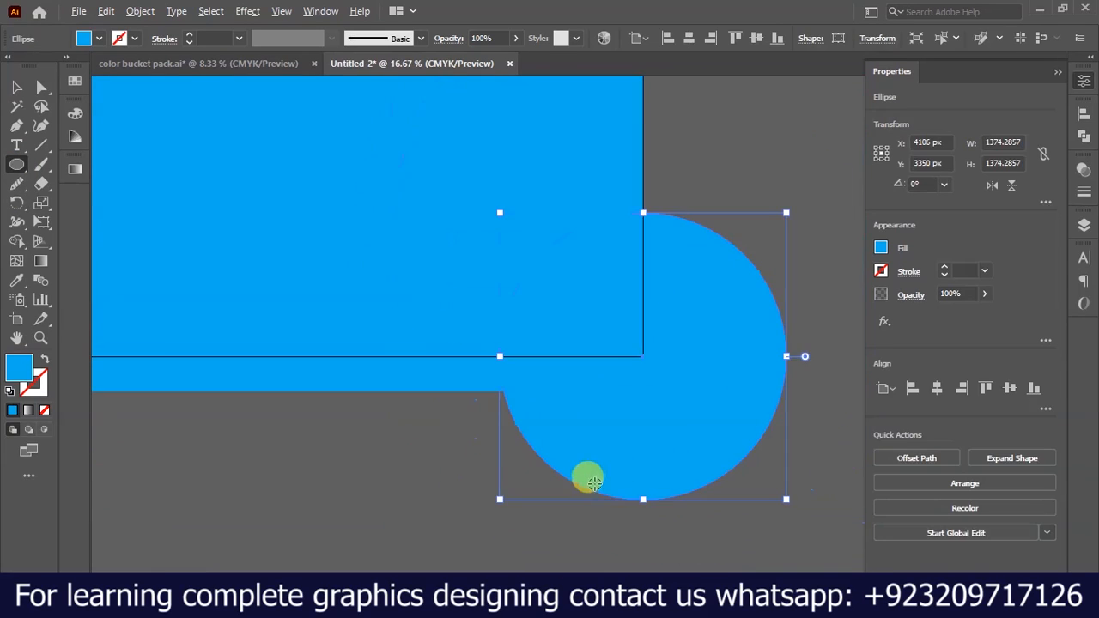
{"action": "scroll", "coordinate": [559, 253], "scroll_direction": "down", "scroll_amount": 1}
{"action": "scroll", "coordinate": [521, 246], "scroll_direction": "up", "scroll_amount": 2}
{"action": "scroll", "coordinate": [518, 287], "scroll_direction": "down", "scroll_amount": 2}
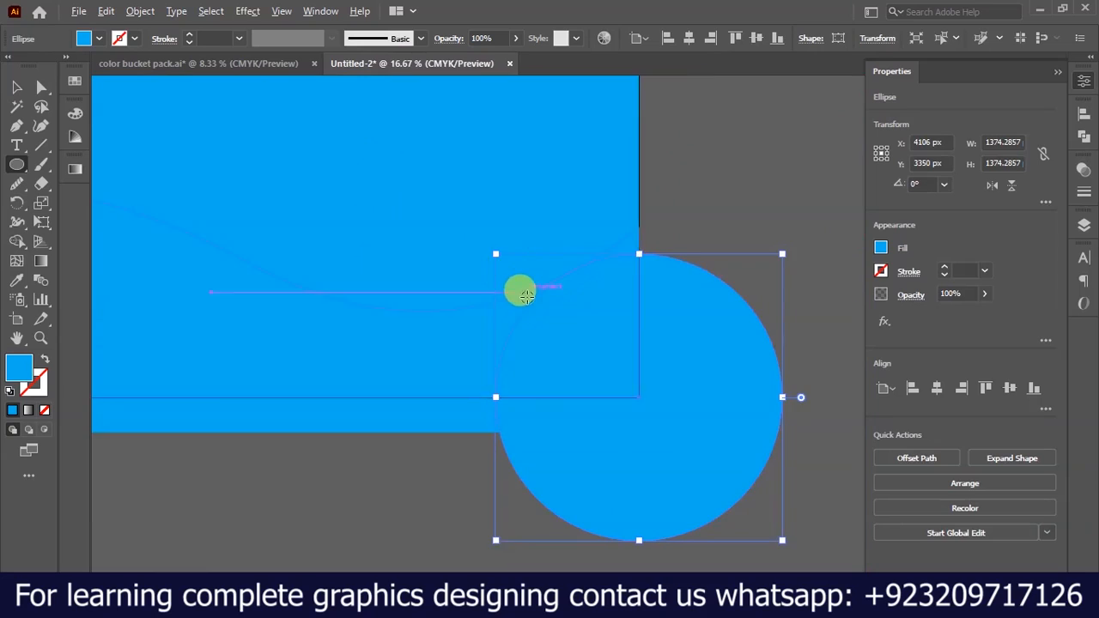
Select the background, waves, rectangle and circle, and remove the parts extending past the artboard with the Shape Builder tool.
{"action": "left_click", "coordinate": [15, 88]}
{"action": "left_click", "coordinate": [428, 235], "text": "shift"}
{"action": "left_click_drag", "start_coordinate": [761, 191], "coordinate": [472, 453]}
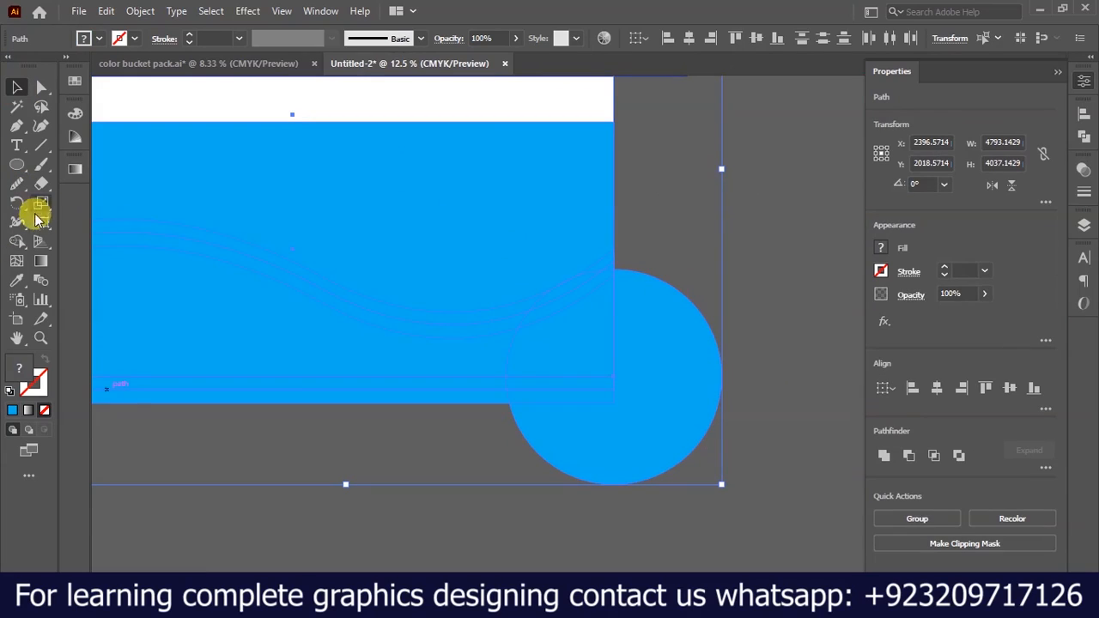
{"action": "left_click", "coordinate": [21, 246]}
{"action": "scroll", "coordinate": [621, 412], "scroll_direction": "up", "scroll_amount": 1}
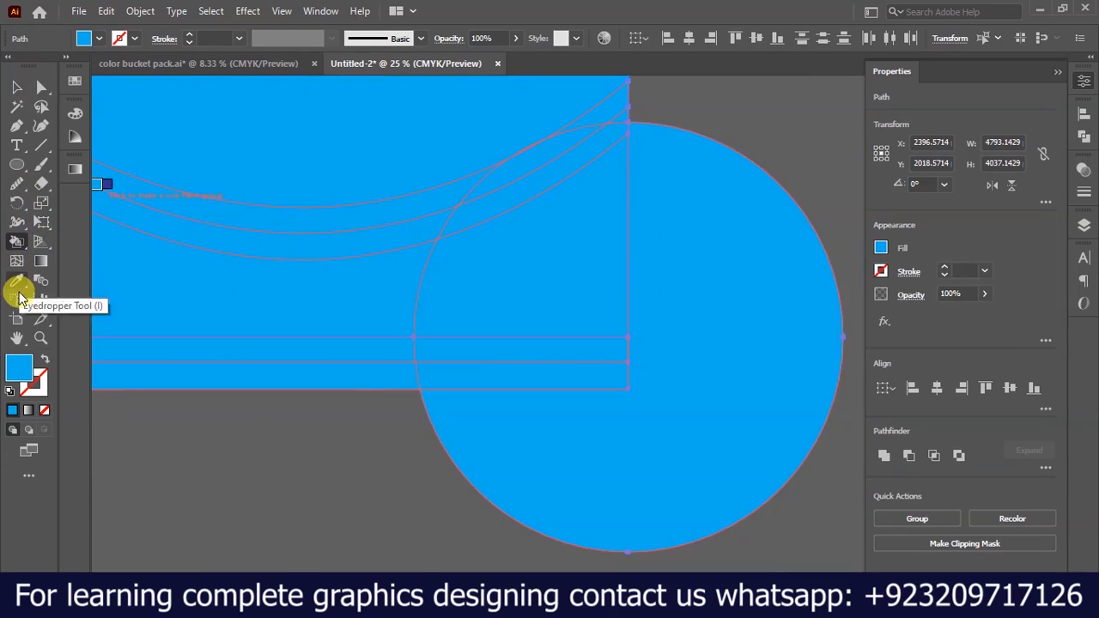
{"action": "left_click", "coordinate": [17, 268]}
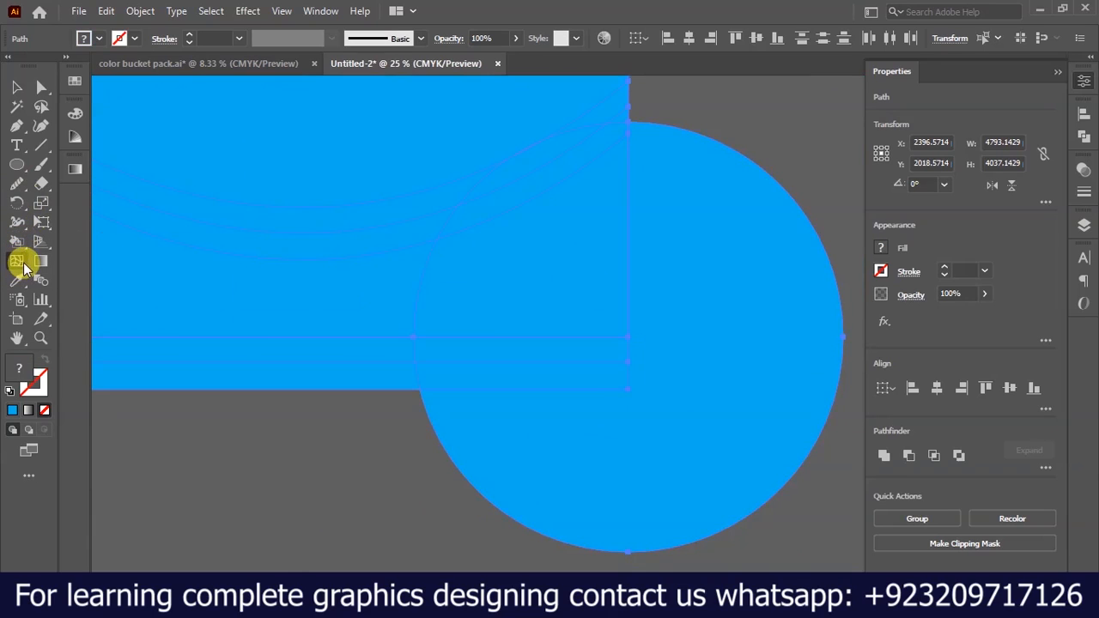
{"action": "key", "text": "shift+m"}
{"action": "left_click", "coordinate": [717, 307], "text": "alt"}
{"action": "left_click_drag", "start_coordinate": [659, 446], "coordinate": [547, 356]}
{"action": "left_click_drag", "start_coordinate": [456, 385], "coordinate": [353, 357]}
{"action": "scroll", "coordinate": [522, 420], "scroll_direction": "down", "scroll_amount": 3}
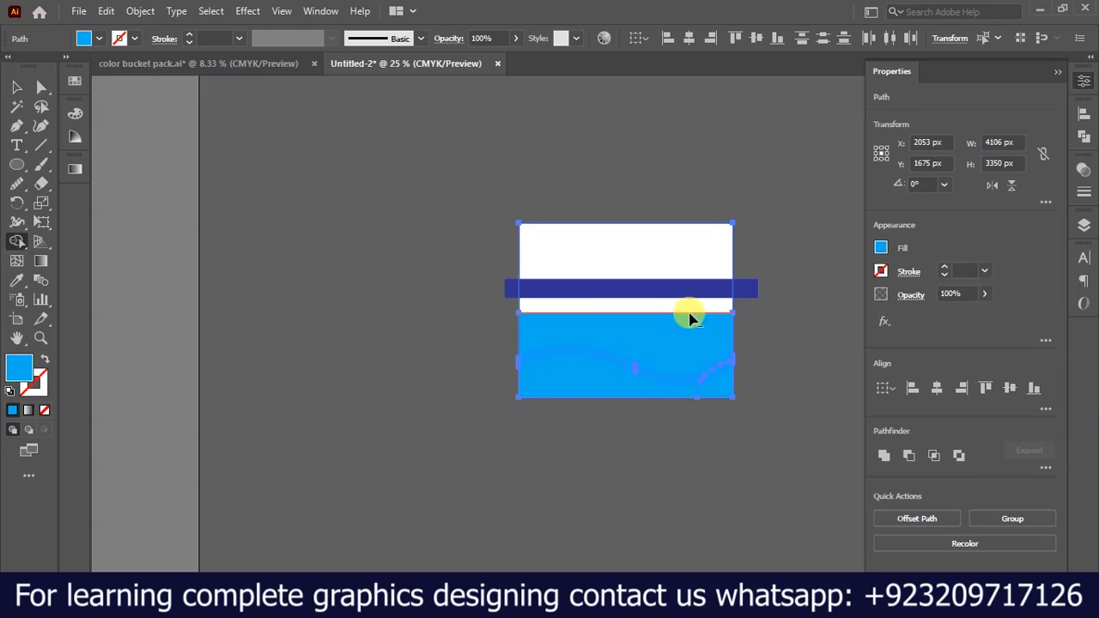
{"action": "scroll", "coordinate": [694, 314], "scroll_direction": "up", "scroll_amount": 3}
Delete the blue rectangle covering the waves.
{"action": "left_click", "coordinate": [23, 90]}
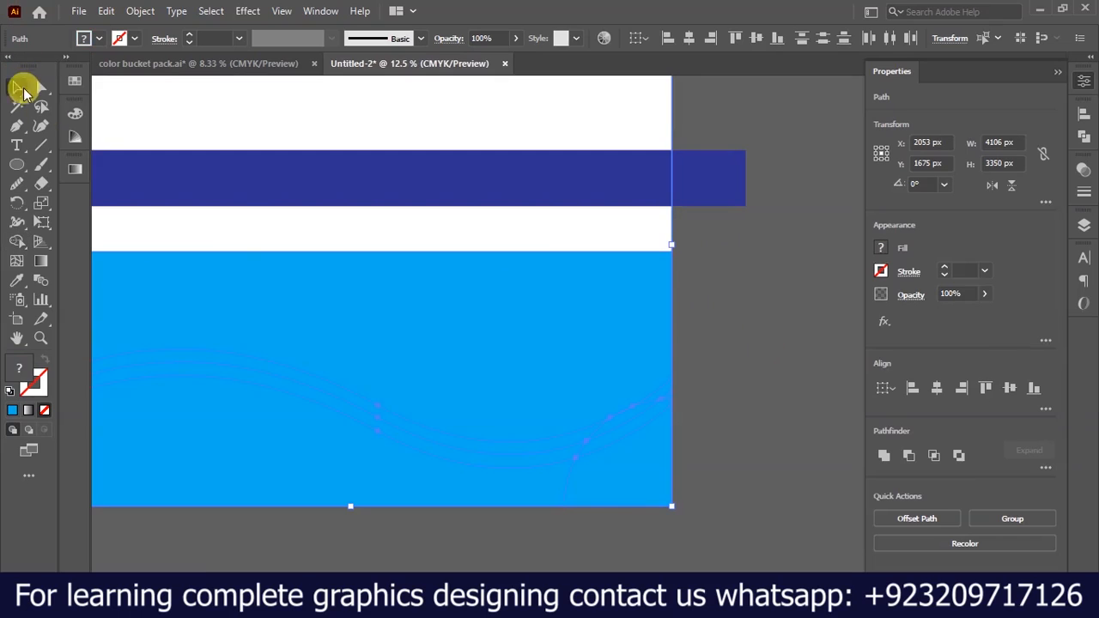
{"action": "left_click", "coordinate": [728, 319]}
{"action": "left_click", "coordinate": [554, 326]}
{"action": "key", "text": "Delete"}
{"action": "scroll", "coordinate": [810, 386], "scroll_direction": "down", "scroll_amount": 1}
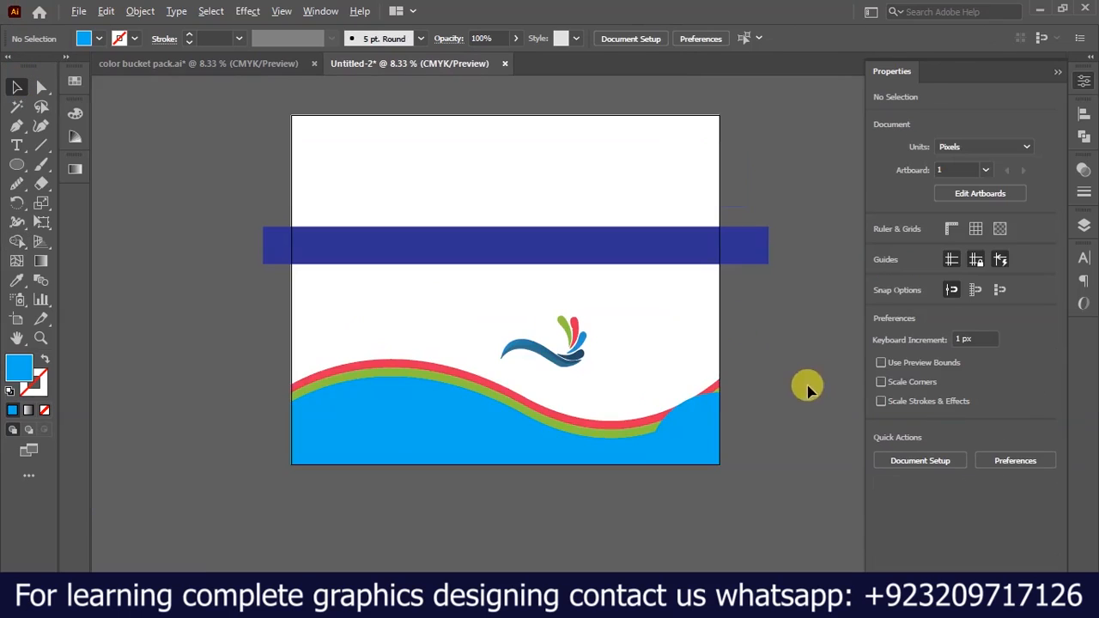
Enlarge the quarter circle in the artboard's lower-right corner proportionally to about 1573 x 1573 px.
{"action": "left_click", "coordinate": [687, 448]}
{"action": "left_click_drag", "start_coordinate": [638, 392], "coordinate": [516, 300]}
{"action": "left_click", "coordinate": [771, 444]}
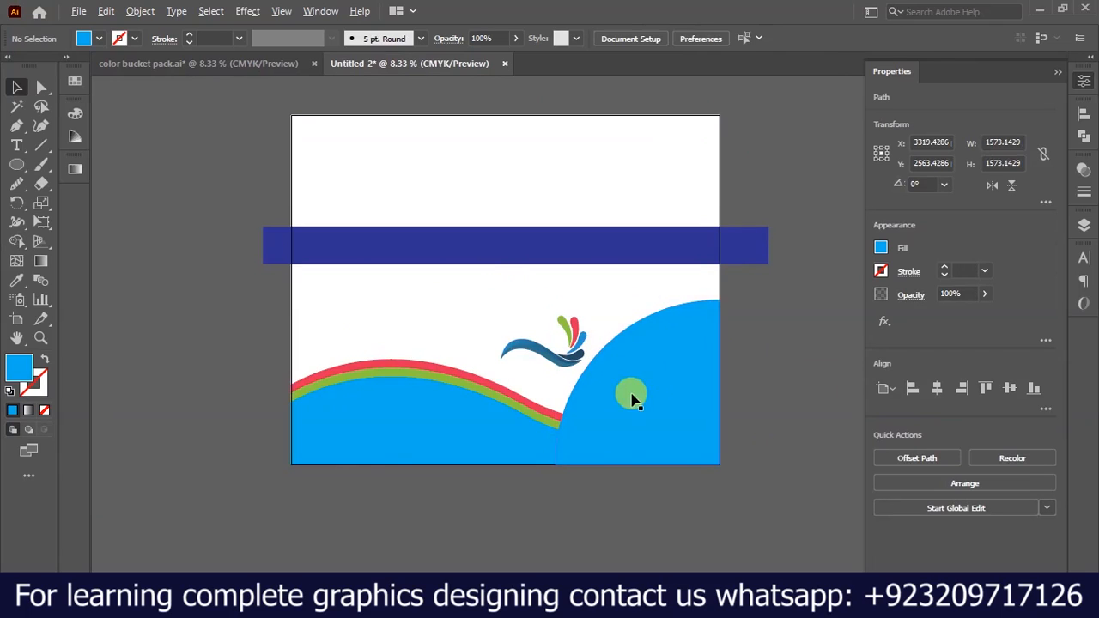
{"action": "scroll", "coordinate": [631, 401], "scroll_direction": "down", "scroll_amount": 1}
{"action": "scroll", "coordinate": [704, 364], "scroll_direction": "up", "scroll_amount": 1}
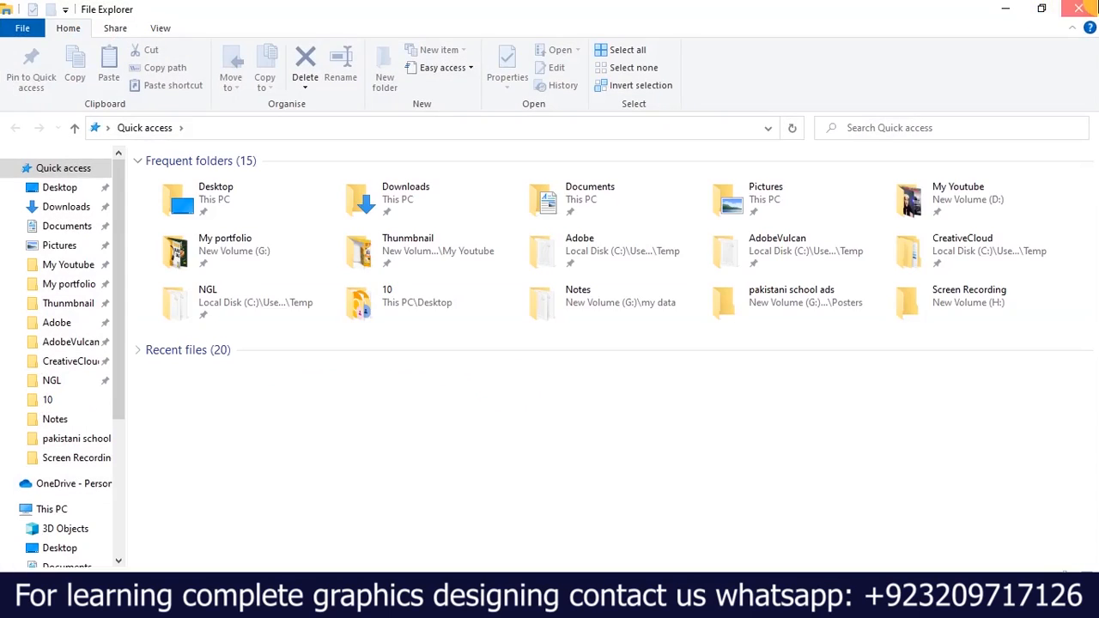
Place the photo of the white house with the red roof in the document, embed it and move it off the logo.
{"action": "left_click", "coordinate": [1085, 8]}
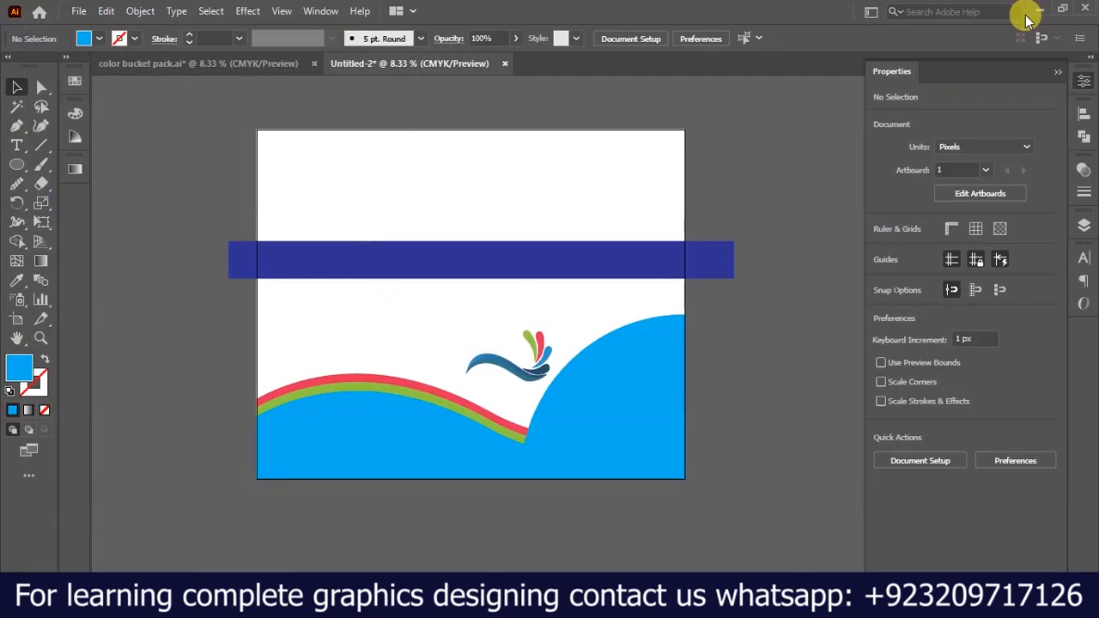
{"action": "left_click", "coordinate": [1039, 8]}
{"action": "left_click_drag", "start_coordinate": [183, 206], "coordinate": [574, 443]}
{"action": "scroll", "coordinate": [517, 319], "scroll_direction": "down", "scroll_amount": 3}
{"action": "scroll", "coordinate": [670, 395], "scroll_direction": "up", "scroll_amount": 2}
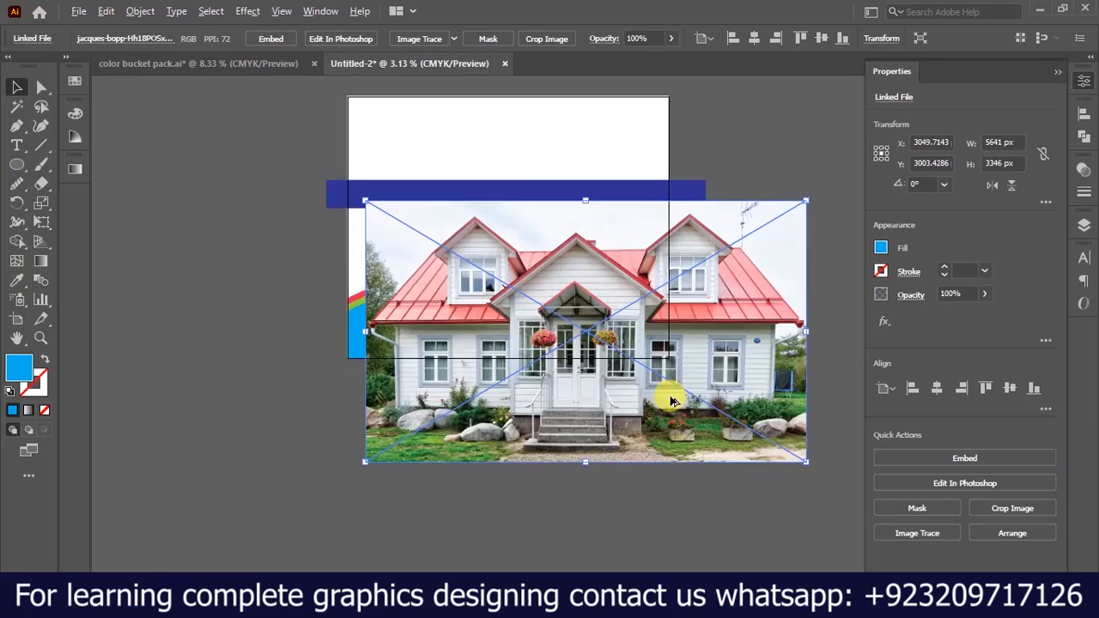
{"action": "scroll", "coordinate": [670, 400], "scroll_direction": "up", "scroll_amount": 2}
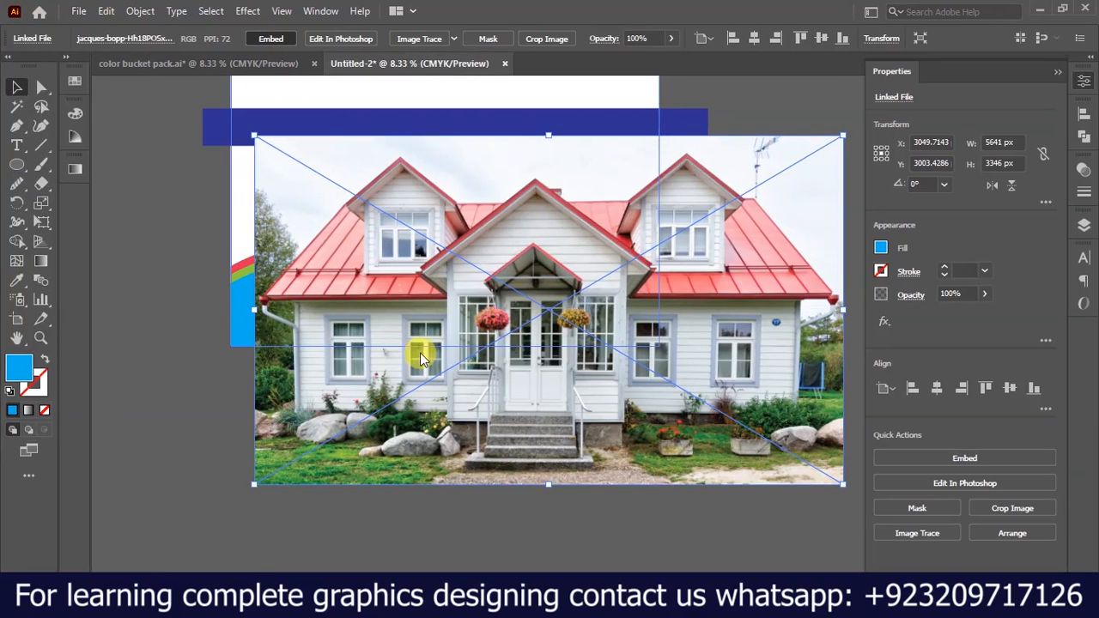
{"action": "left_click_drag", "start_coordinate": [461, 345], "coordinate": [780, 226]}
Recolor the lowest wave shape with the dark blue sampled from the logo's darkest drop using the Eyedropper.
{"action": "left_click", "coordinate": [323, 297]}
{"action": "key", "text": "i"}
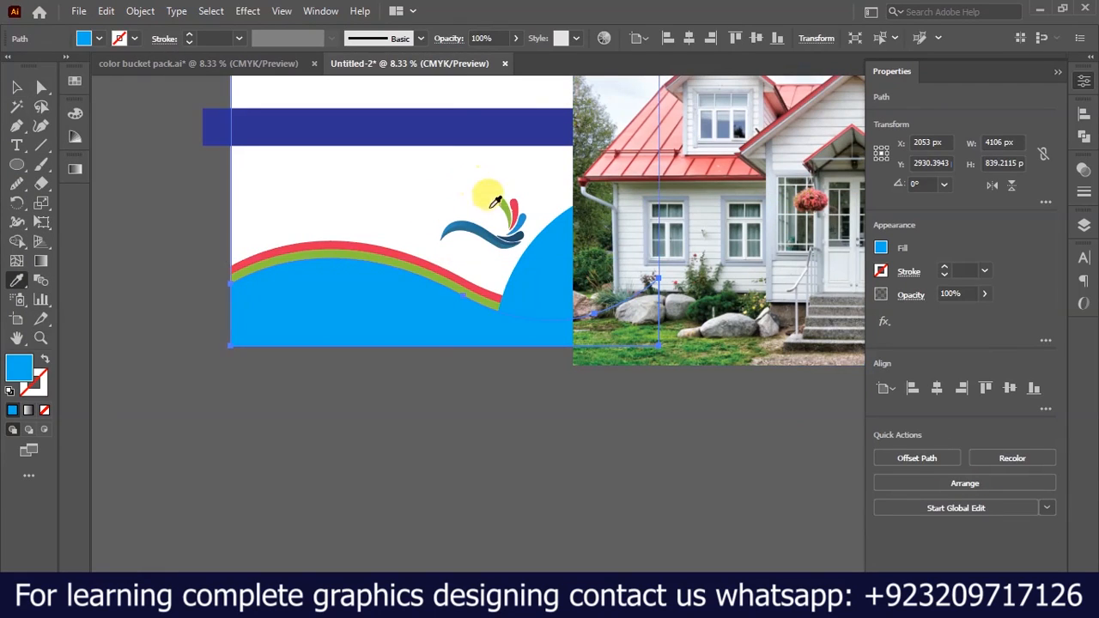
{"action": "scroll", "coordinate": [504, 236], "scroll_direction": "up", "scroll_amount": 7}
{"action": "scroll", "coordinate": [515, 236], "scroll_direction": "down", "scroll_amount": 6}
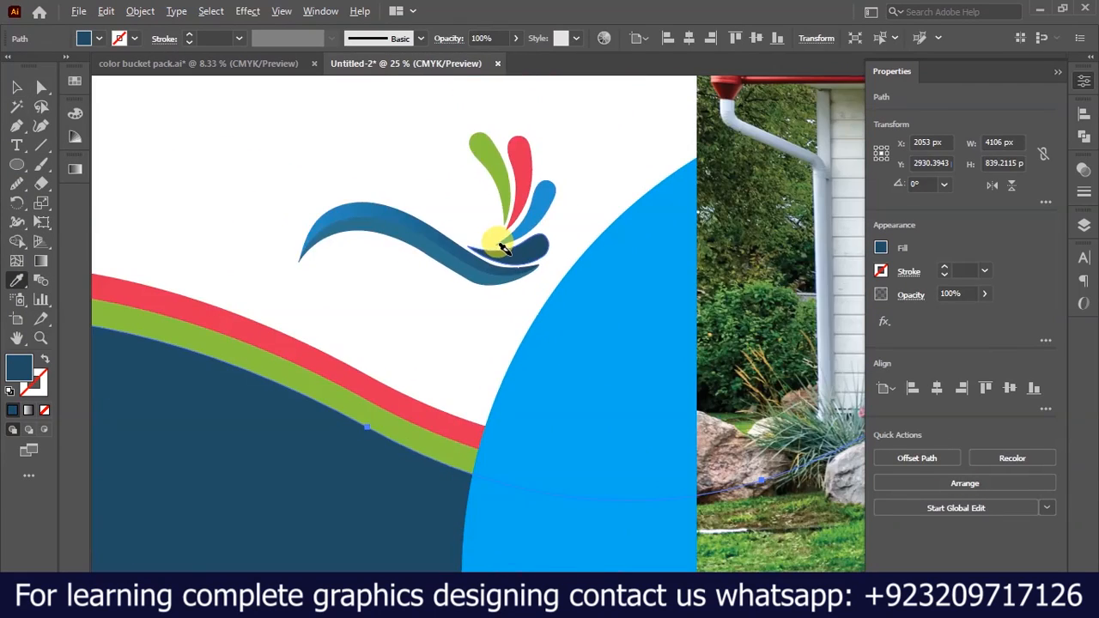
{"action": "left_click", "coordinate": [15, 90]}
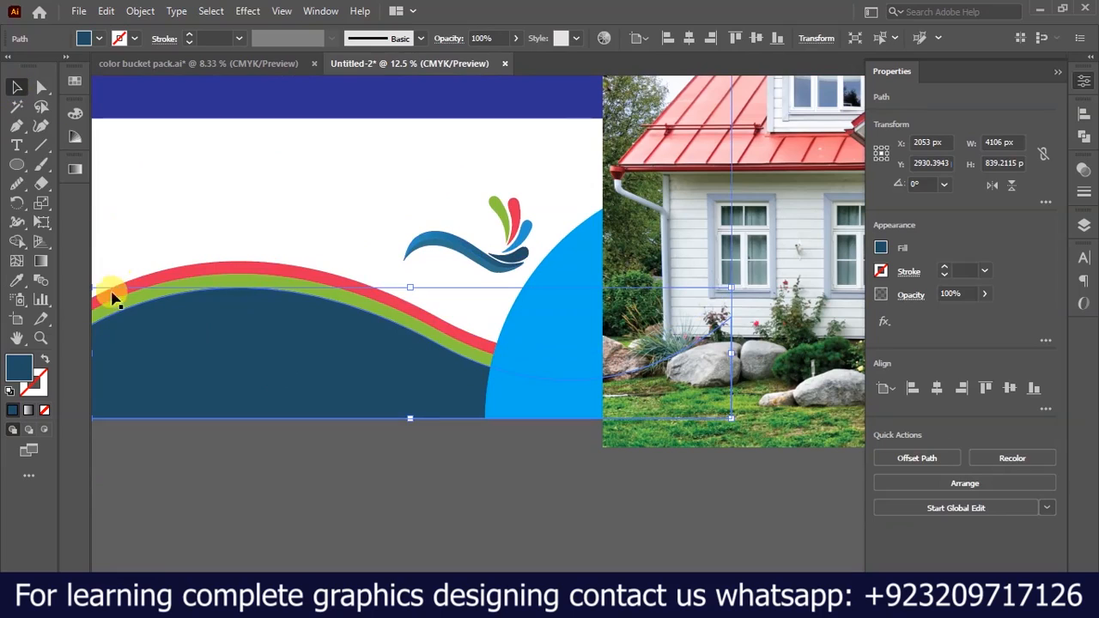
Adjust the lowest wave's fill to a slightly more saturated dark blue in the Color Picker.
{"action": "double_click", "coordinate": [20, 365]}
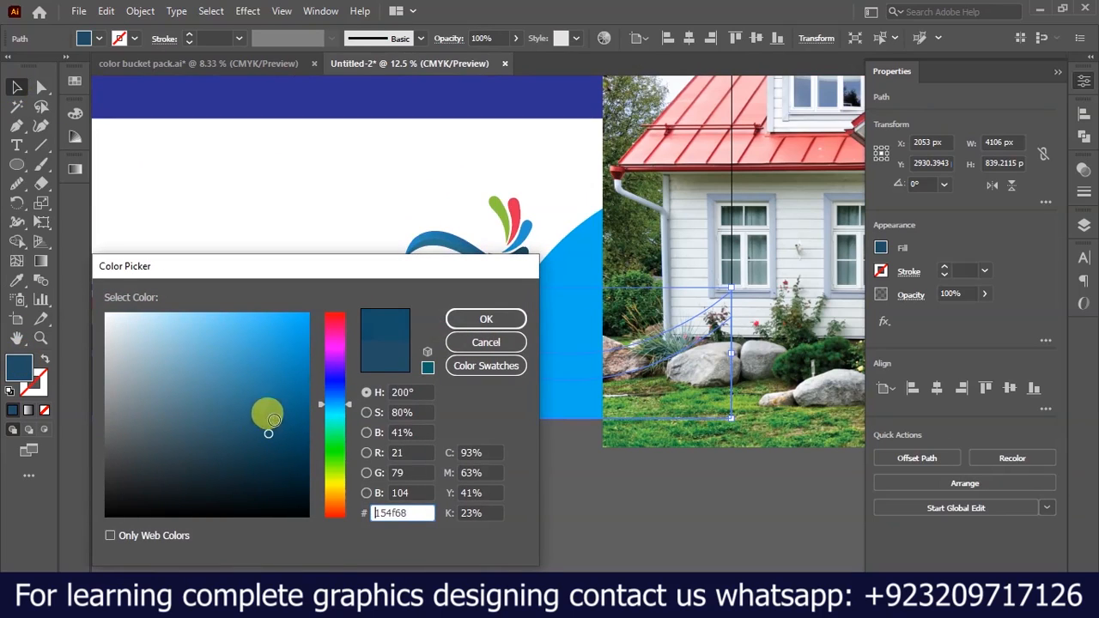
{"action": "left_click", "coordinate": [456, 319]}
{"action": "left_click", "coordinate": [392, 510]}
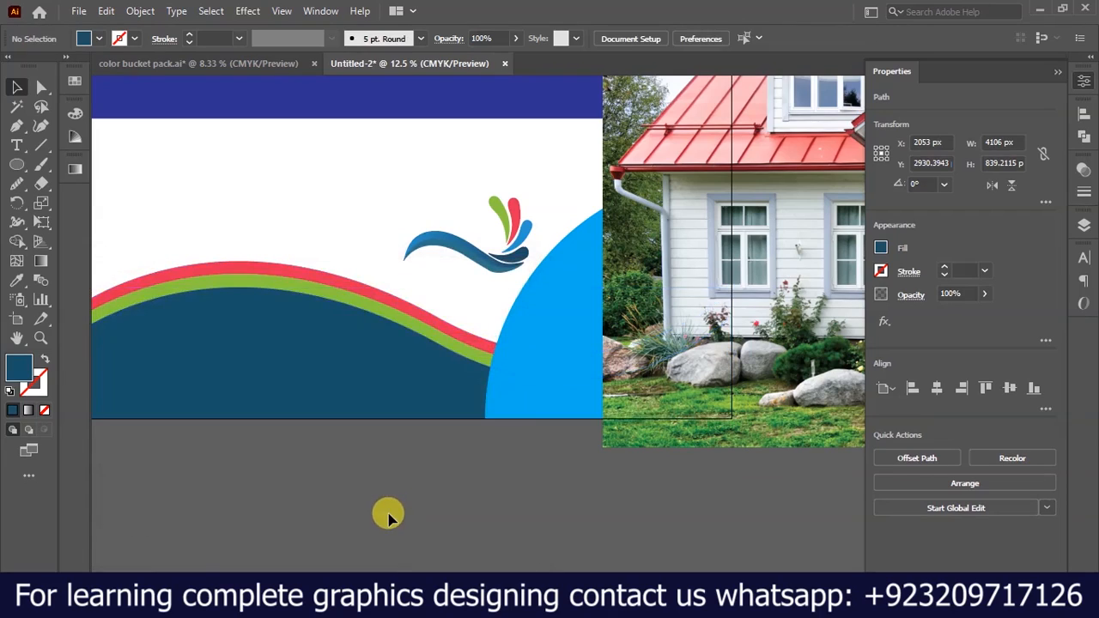
Move the house photo clear of the artboard, centred at about X 7084, Y 2511 px.
{"action": "scroll", "coordinate": [393, 510], "scroll_direction": "down", "scroll_amount": 3}
{"action": "scroll", "coordinate": [665, 386], "scroll_direction": "up", "scroll_amount": 3}
{"action": "left_click", "coordinate": [231, 225]}
{"action": "scroll", "coordinate": [230, 225], "scroll_direction": "down", "scroll_amount": 1}
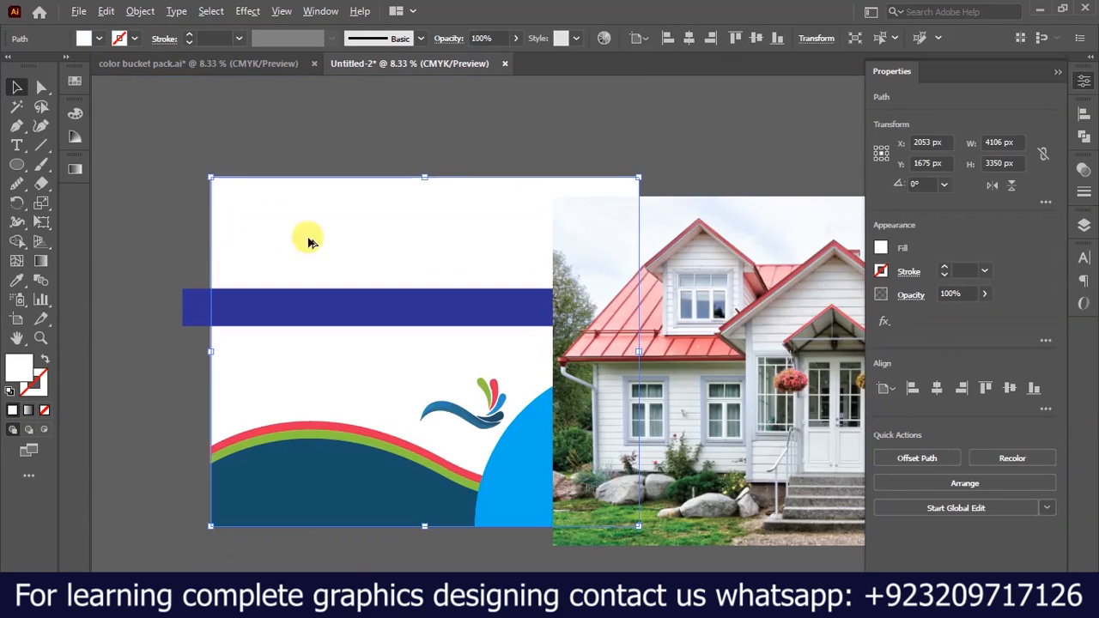
{"action": "left_click_drag", "start_coordinate": [692, 287], "coordinate": [794, 355]}
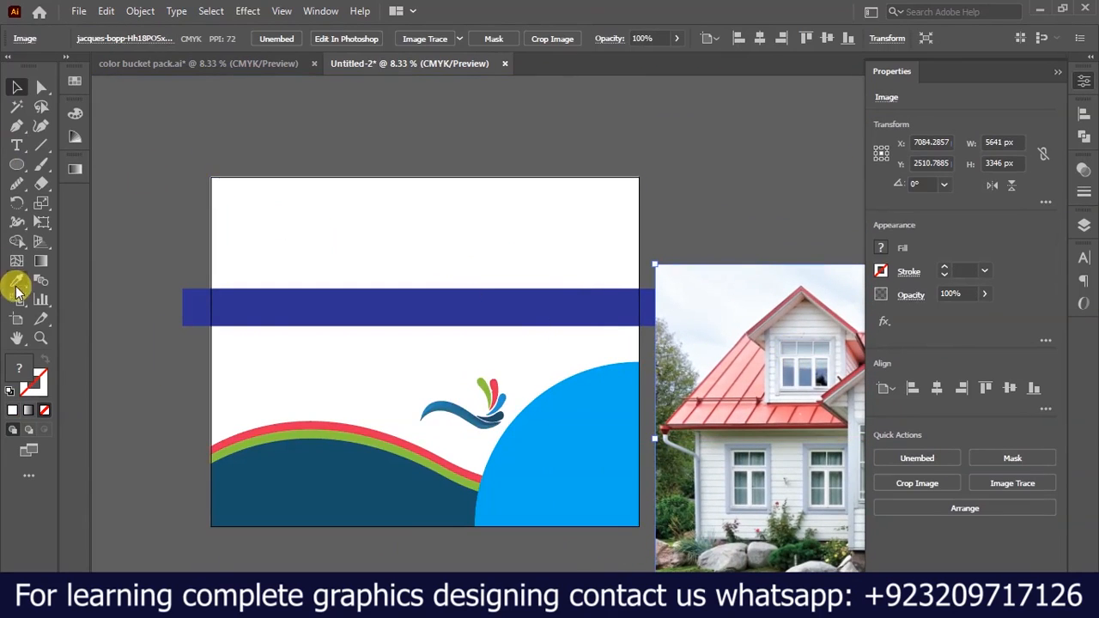
Draw a 4106 x 1074 px rectangle filling the artboard above the band, and give it the lowest wave's dark blue with the Eyedropper.
{"action": "left_click_drag", "start_coordinate": [19, 164], "coordinate": [86, 161]}
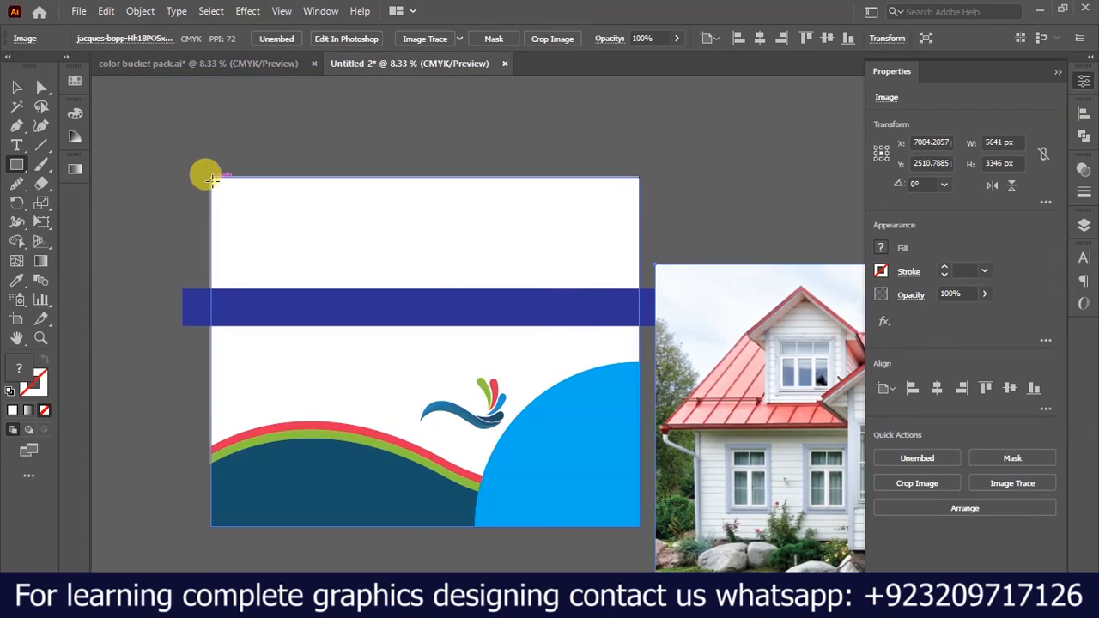
{"action": "left_click_drag", "start_coordinate": [209, 174], "coordinate": [638, 289]}
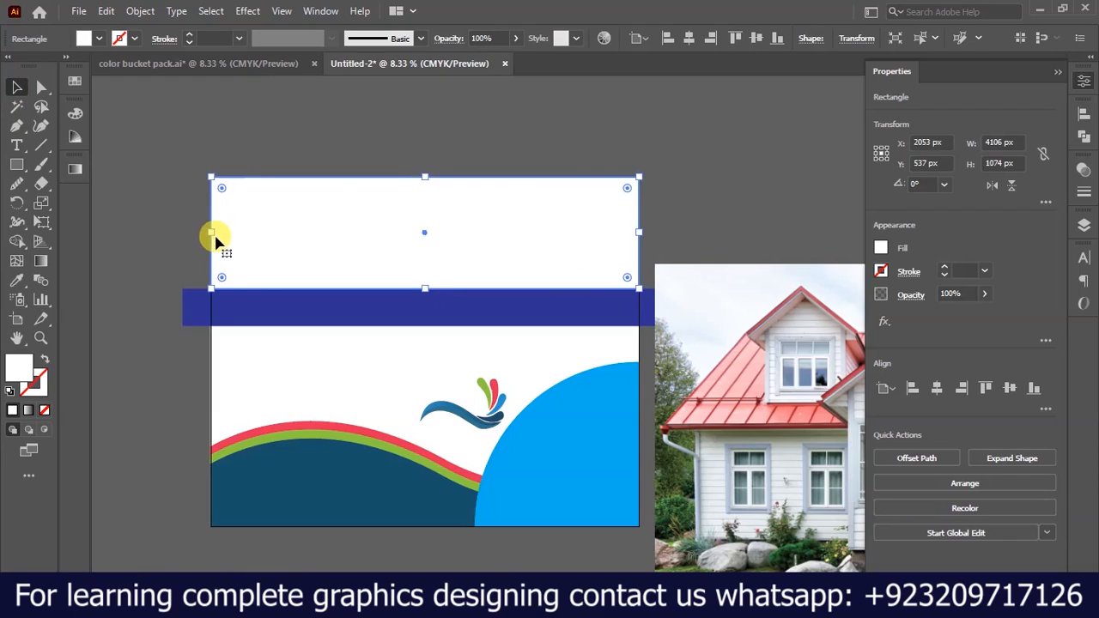
{"action": "key", "text": "i"}
{"action": "left_click", "coordinate": [265, 464]}
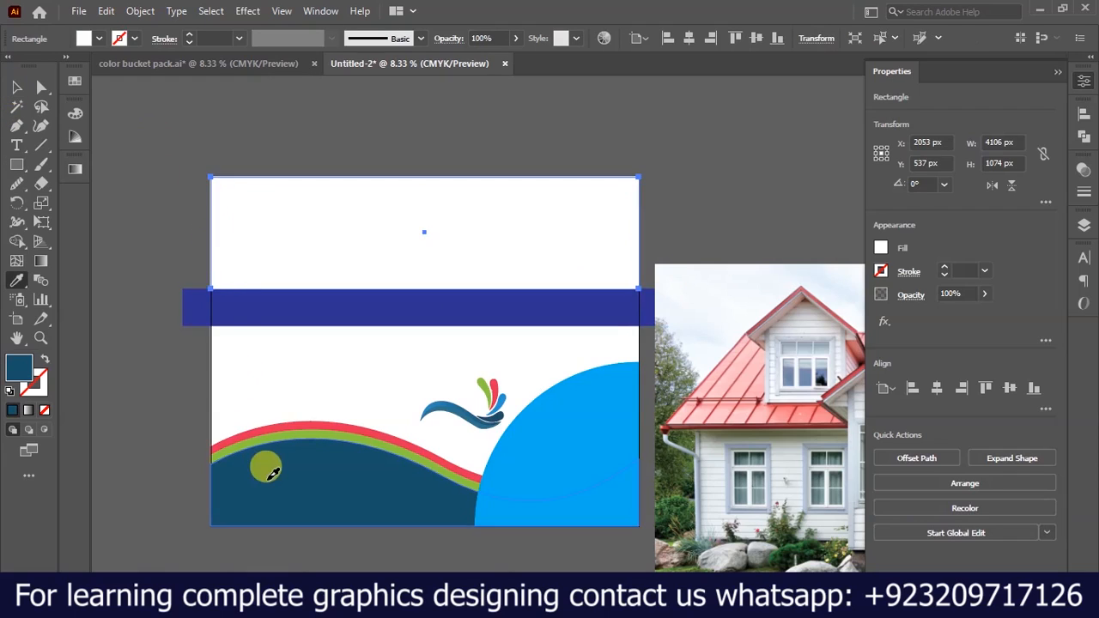
Darken the upper rectangle's fill to a deep navy, about #083e51, in the Color Picker.
{"action": "double_click", "coordinate": [19, 367]}
{"action": "left_click", "coordinate": [287, 450]}
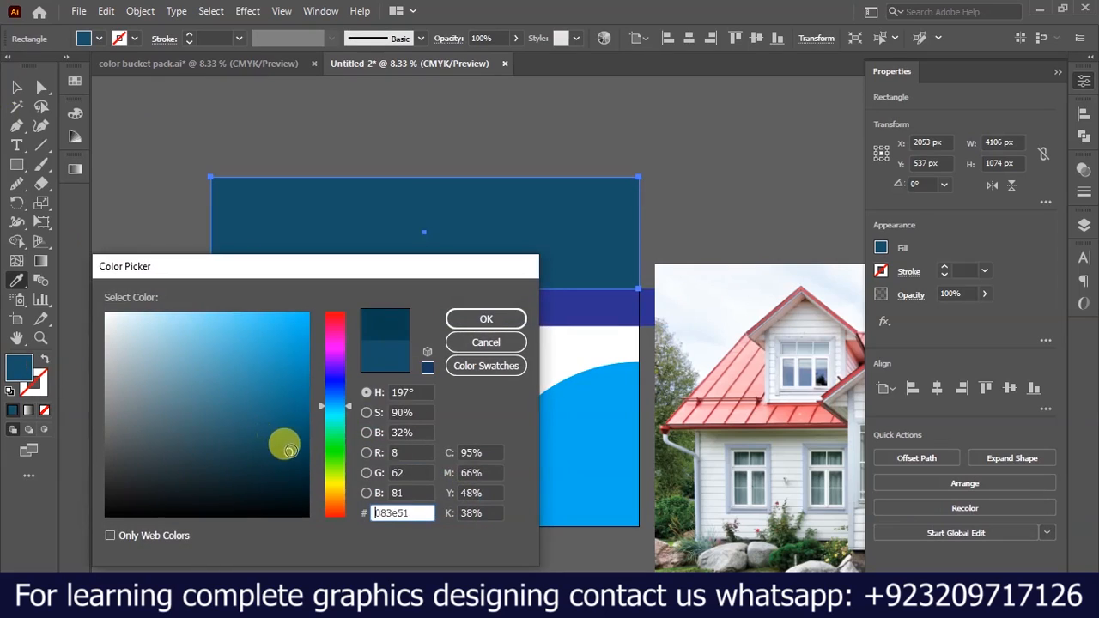
{"action": "left_click", "coordinate": [484, 319]}
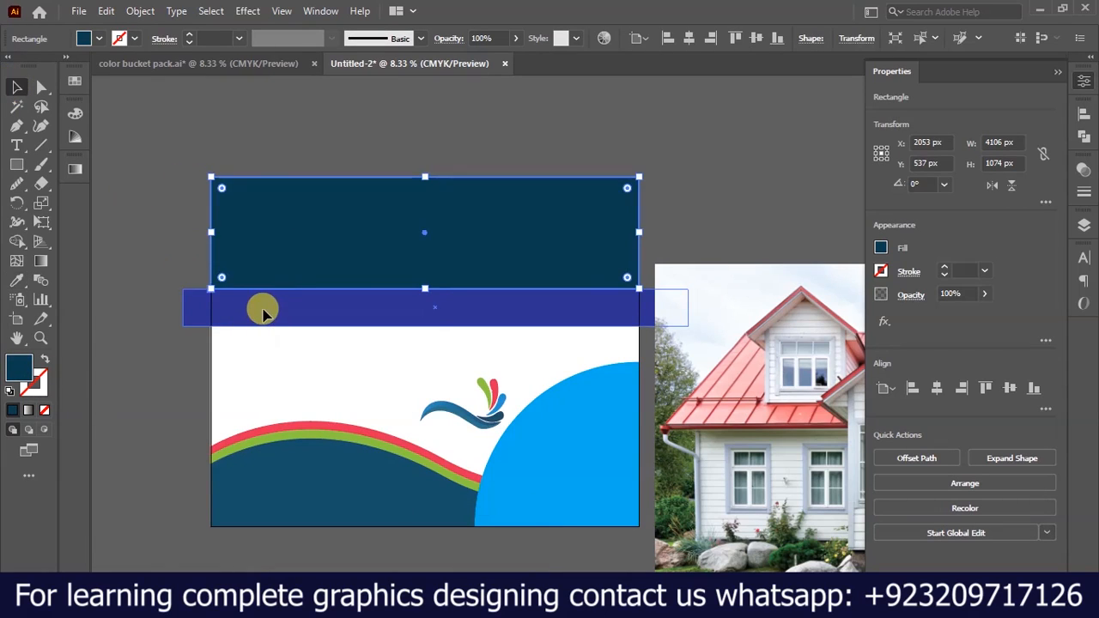
Recolor the horizontal band with the quarter circle's blue using the Eyedropper, and darken it to a medium blue in the Color Picker.
{"action": "left_click", "coordinate": [263, 309], "text": "ctrl"}
{"action": "left_click", "coordinate": [566, 430]}
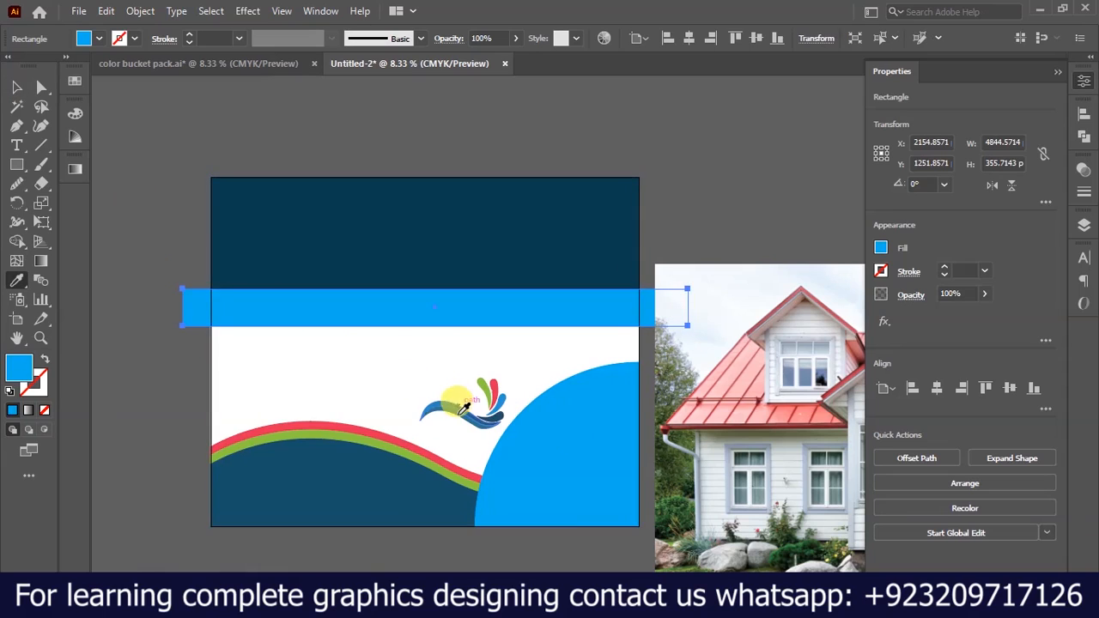
{"action": "double_click", "coordinate": [22, 371]}
{"action": "left_click", "coordinate": [297, 362]}
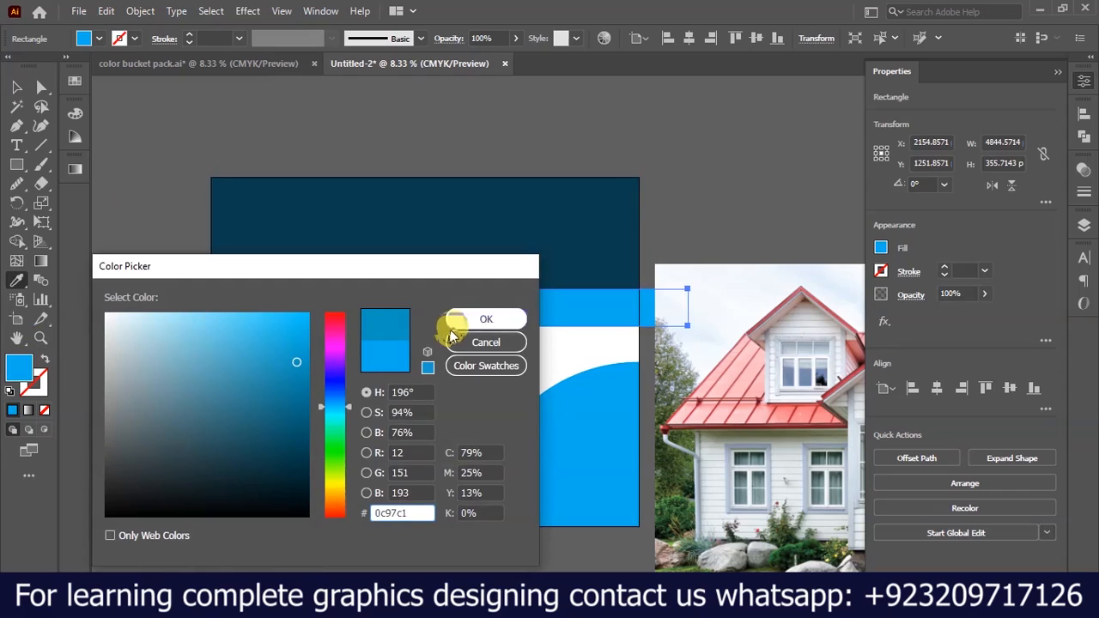
{"action": "left_click", "coordinate": [304, 381]}
{"action": "left_click", "coordinate": [477, 320]}
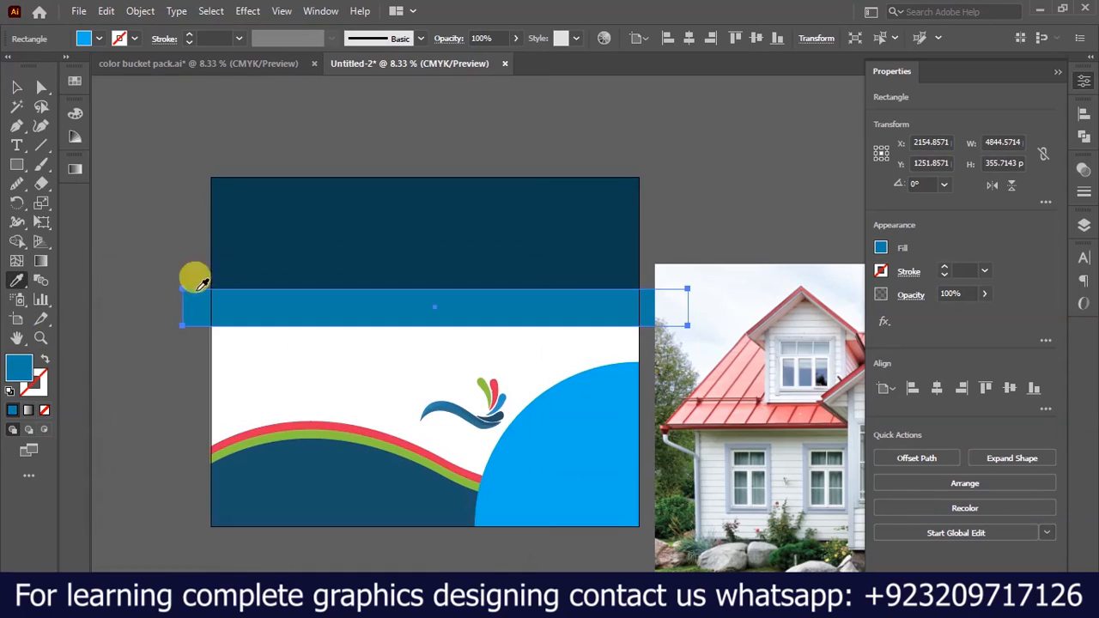
{"action": "left_click", "coordinate": [12, 87]}
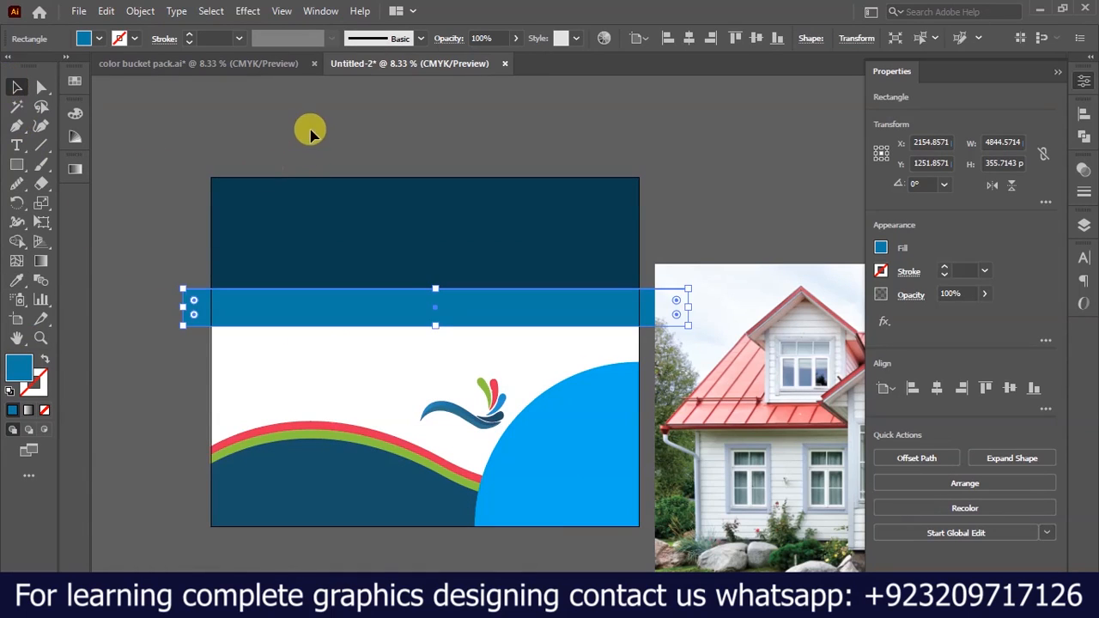
Stretch the red, green and dark blue waves upward together, making the dark blue wave about 1068 px tall.
{"action": "left_click", "coordinate": [310, 131]}
{"action": "scroll", "coordinate": [329, 177], "scroll_direction": "down", "scroll_amount": 1}
{"action": "scroll", "coordinate": [503, 339], "scroll_direction": "up", "scroll_amount": 3}
{"action": "scroll", "coordinate": [409, 238], "scroll_direction": "down", "scroll_amount": 2}
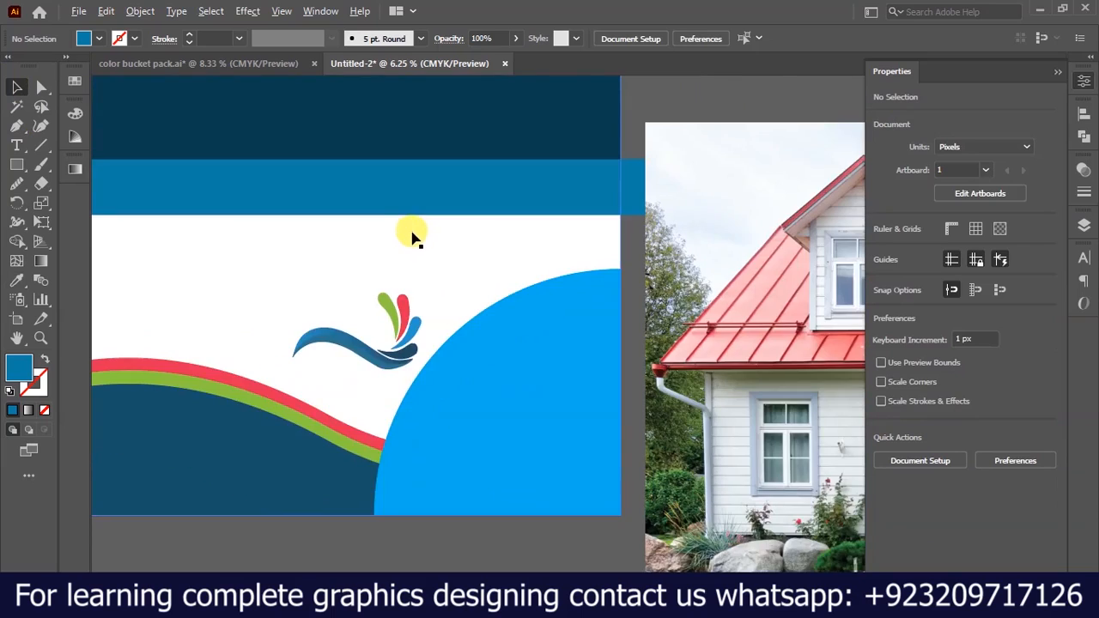
{"action": "scroll", "coordinate": [417, 252], "scroll_direction": "up", "scroll_amount": 2}
{"action": "left_click_drag", "start_coordinate": [471, 282], "coordinate": [468, 251]}
{"action": "left_click", "coordinate": [351, 389]}
{"action": "scroll", "coordinate": [273, 335], "scroll_direction": "up", "scroll_amount": 2}
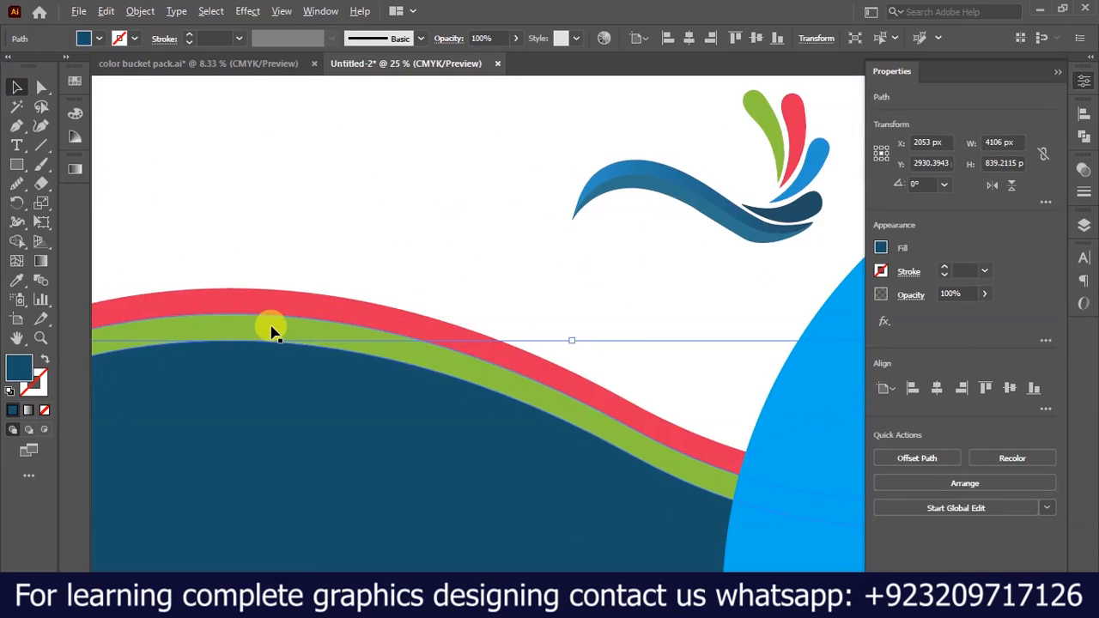
{"action": "left_click", "coordinate": [273, 329], "text": "shift"}
{"action": "left_click", "coordinate": [272, 306], "text": "shift"}
{"action": "scroll", "coordinate": [274, 300], "scroll_direction": "down", "scroll_amount": 2}
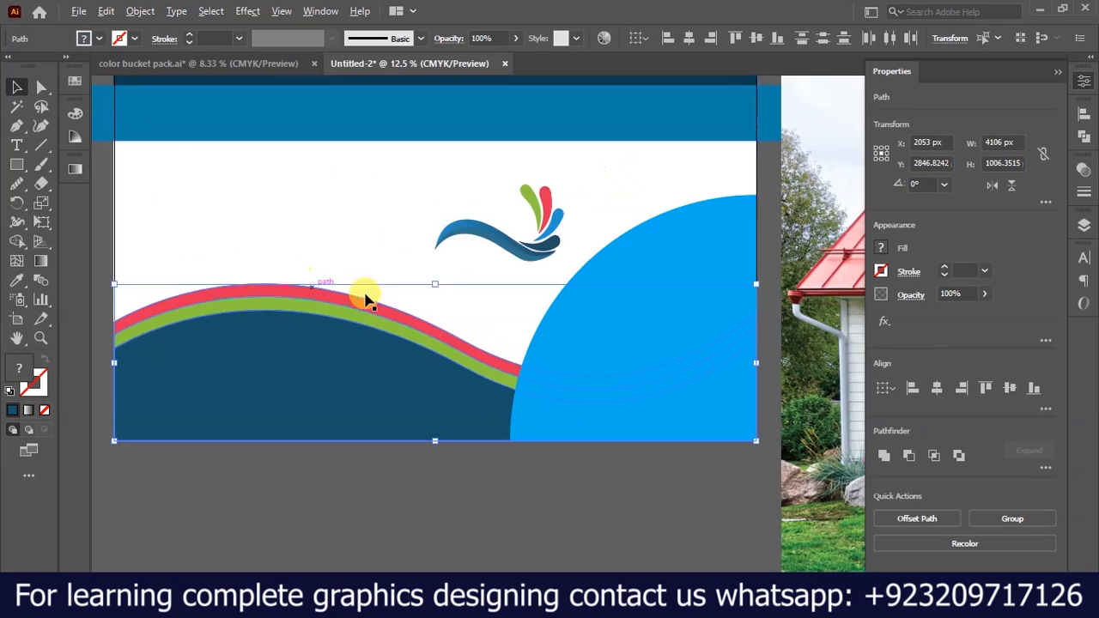
{"action": "left_click_drag", "start_coordinate": [438, 286], "coordinate": [440, 244]}
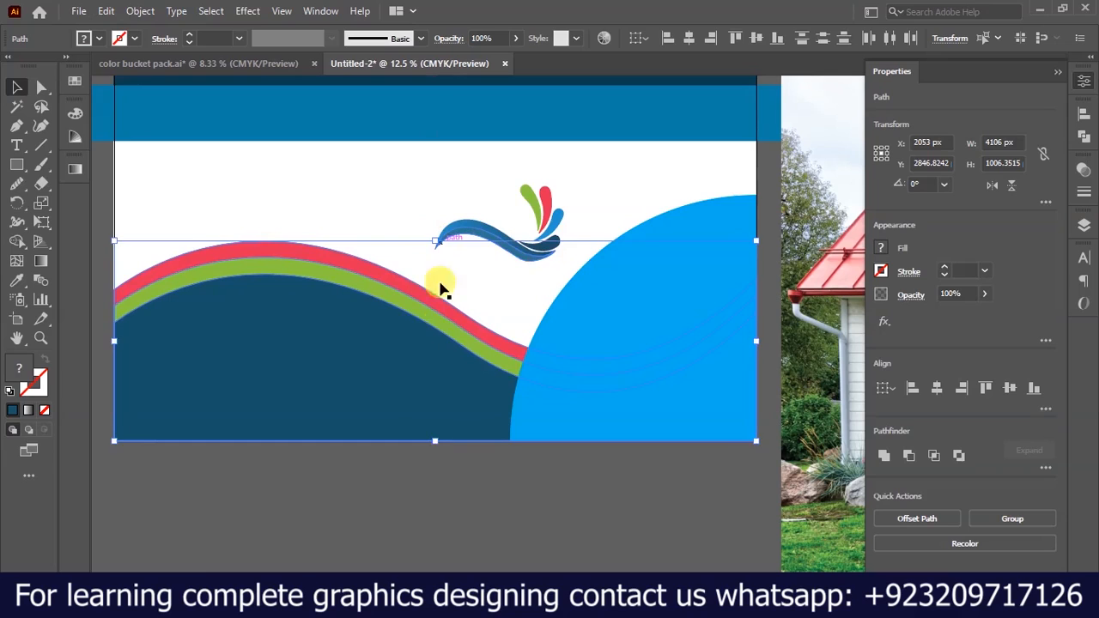
{"action": "left_click", "coordinate": [444, 473]}
Create an enlarged 1675 x 1675 px copy of the light blue quarter circle, anchored at the artboard's lower-right corner.
{"action": "scroll", "coordinate": [375, 380], "scroll_direction": "down", "scroll_amount": 1}
{"action": "left_click", "coordinate": [565, 319]}
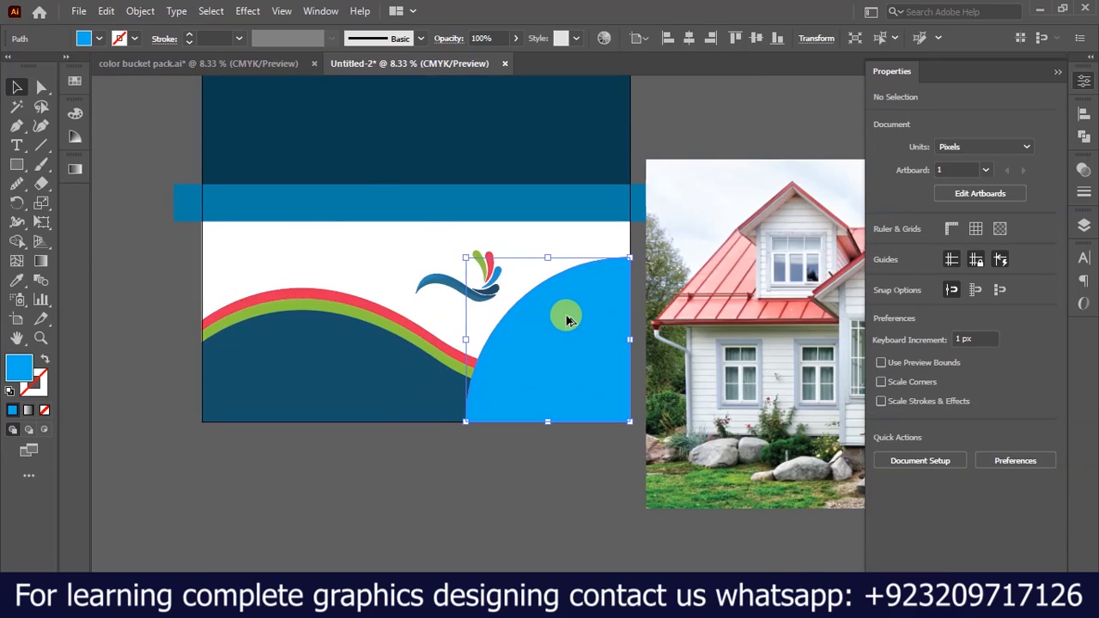
{"action": "scroll", "coordinate": [567, 321], "scroll_direction": "up", "scroll_amount": 2}
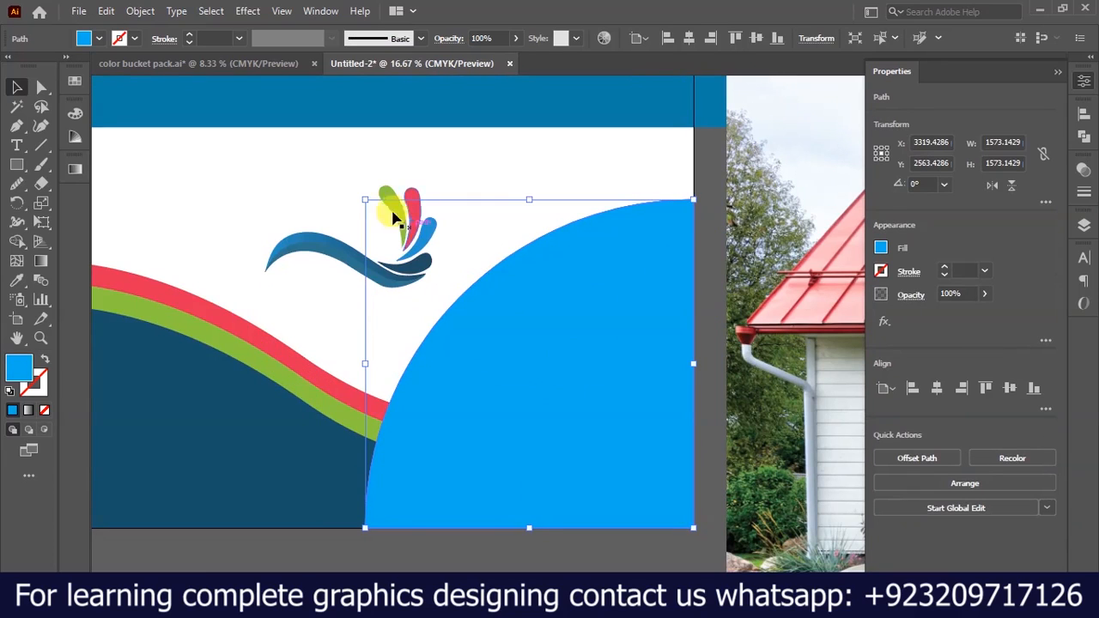
{"action": "left_click_drag", "start_coordinate": [361, 196], "coordinate": [341, 184]}
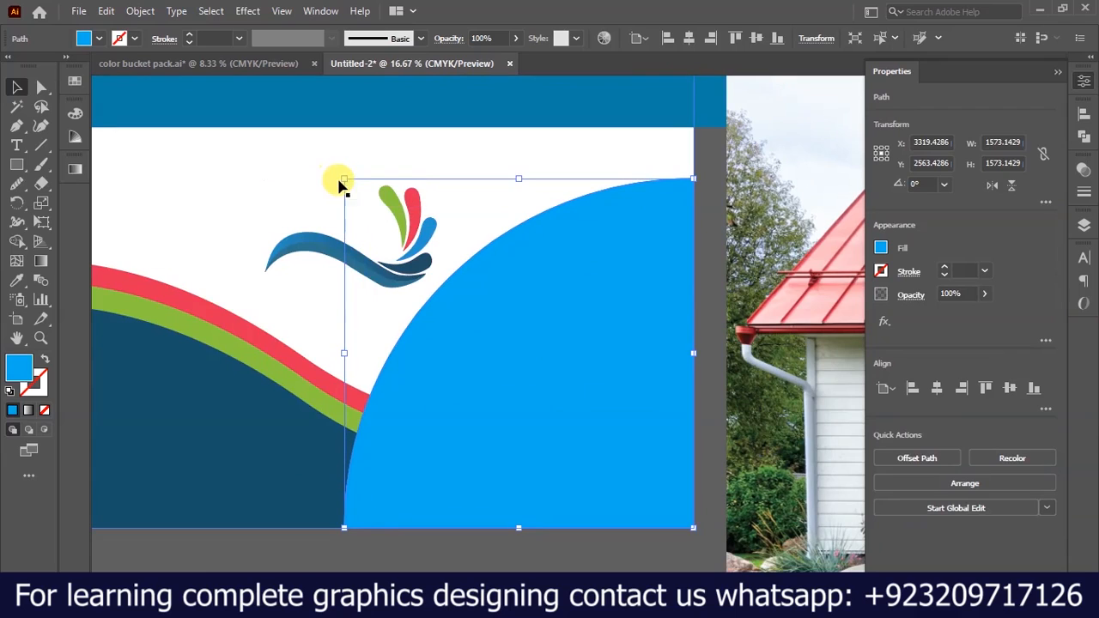
Fill the enlarged quarter circle with the lowest wave's dark blue using the Eyedropper, and send it behind the light blue one.
{"action": "key", "text": "i"}
{"action": "left_click", "coordinate": [226, 410]}
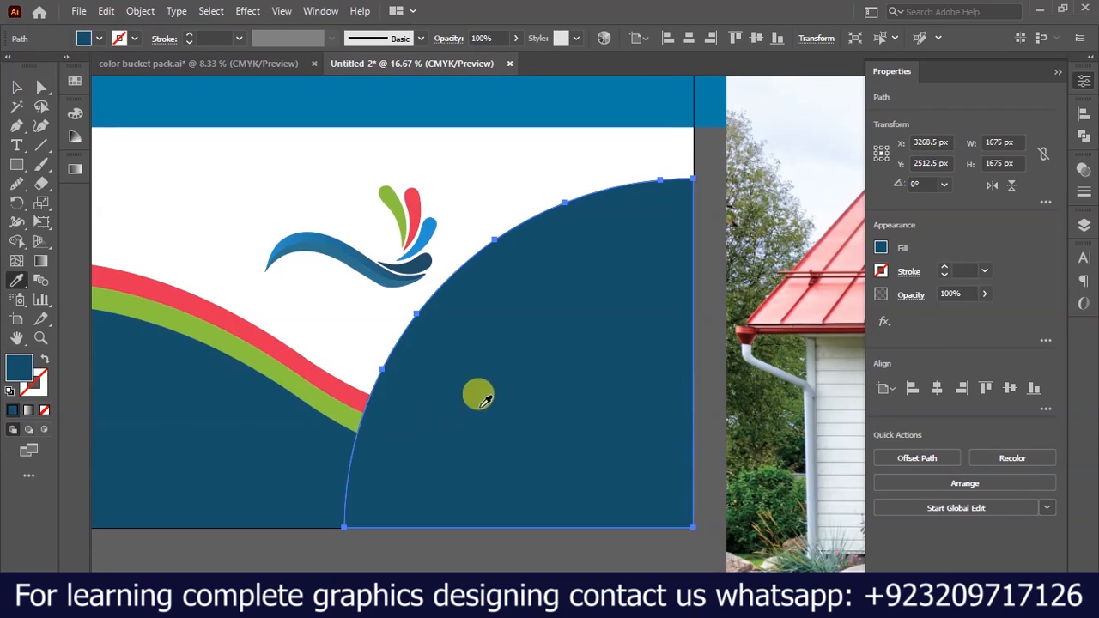
{"action": "left_click", "coordinate": [16, 86]}
{"action": "key", "text": "ctrl+z"}
{"action": "key", "text": "ctrl+z"}
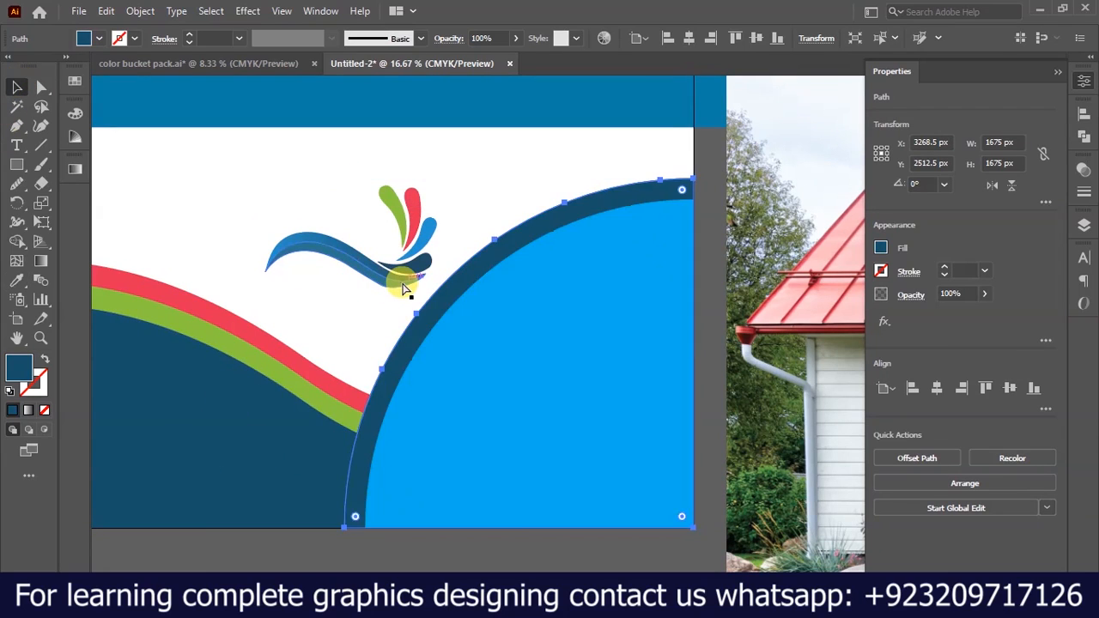
{"action": "scroll", "coordinate": [421, 294], "scroll_direction": "down", "scroll_amount": 1}
{"action": "left_click", "coordinate": [515, 495]}
Move the house photo over the quarter circle, centred at about X 3465, Y 2910 px, and send it to the back.
{"action": "left_click", "coordinate": [507, 392]}
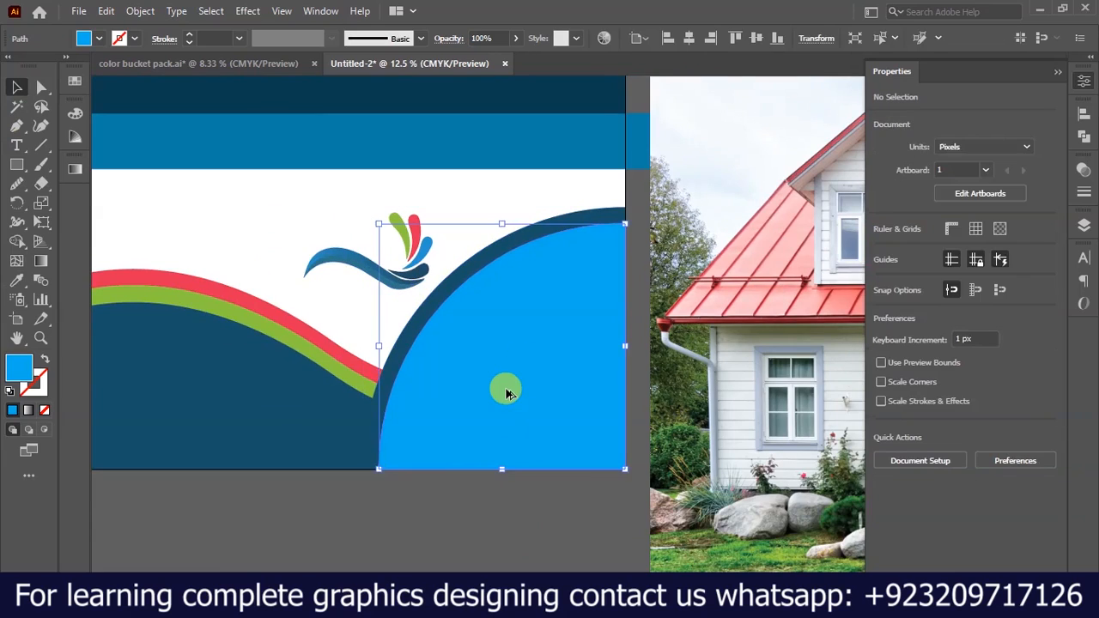
{"action": "scroll", "coordinate": [506, 392], "scroll_direction": "down", "scroll_amount": 4}
{"action": "scroll", "coordinate": [770, 412], "scroll_direction": "up", "scroll_amount": 3}
{"action": "left_click_drag", "start_coordinate": [792, 396], "coordinate": [369, 356]}
{"action": "scroll", "coordinate": [369, 356], "scroll_direction": "down", "scroll_amount": 1}
{"action": "left_click_drag", "start_coordinate": [812, 461], "coordinate": [656, 371]}
{"action": "scroll", "coordinate": [644, 327], "scroll_direction": "down", "scroll_amount": 1}
{"action": "scroll", "coordinate": [762, 406], "scroll_direction": "up", "scroll_amount": 2}
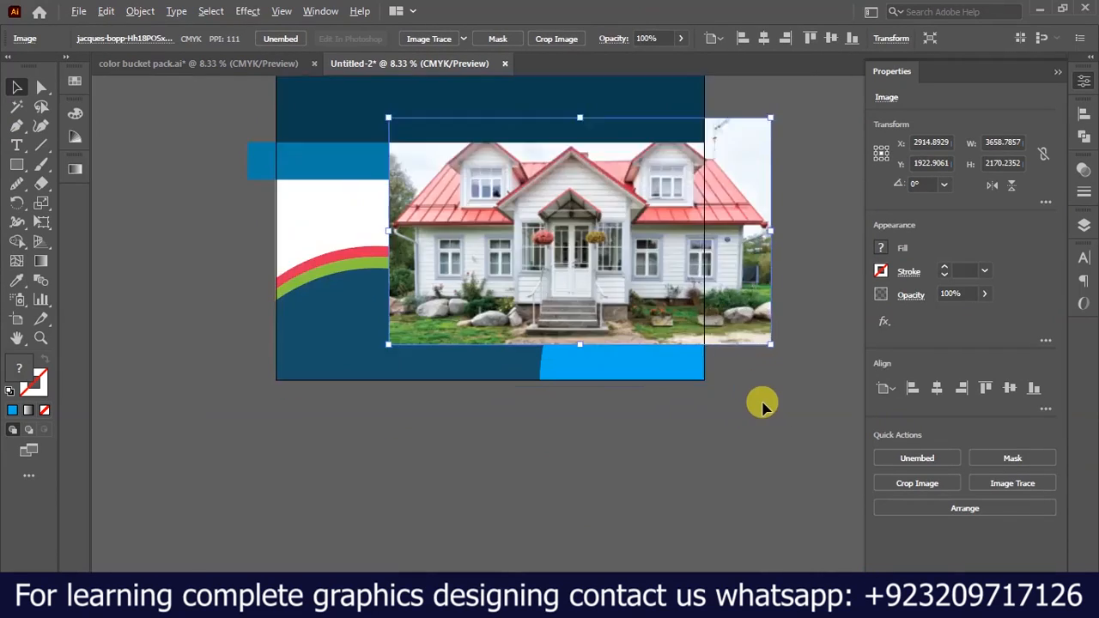
{"action": "scroll", "coordinate": [762, 406], "scroll_direction": "up", "scroll_amount": 1}
{"action": "left_click_drag", "start_coordinate": [658, 246], "coordinate": [742, 386]}
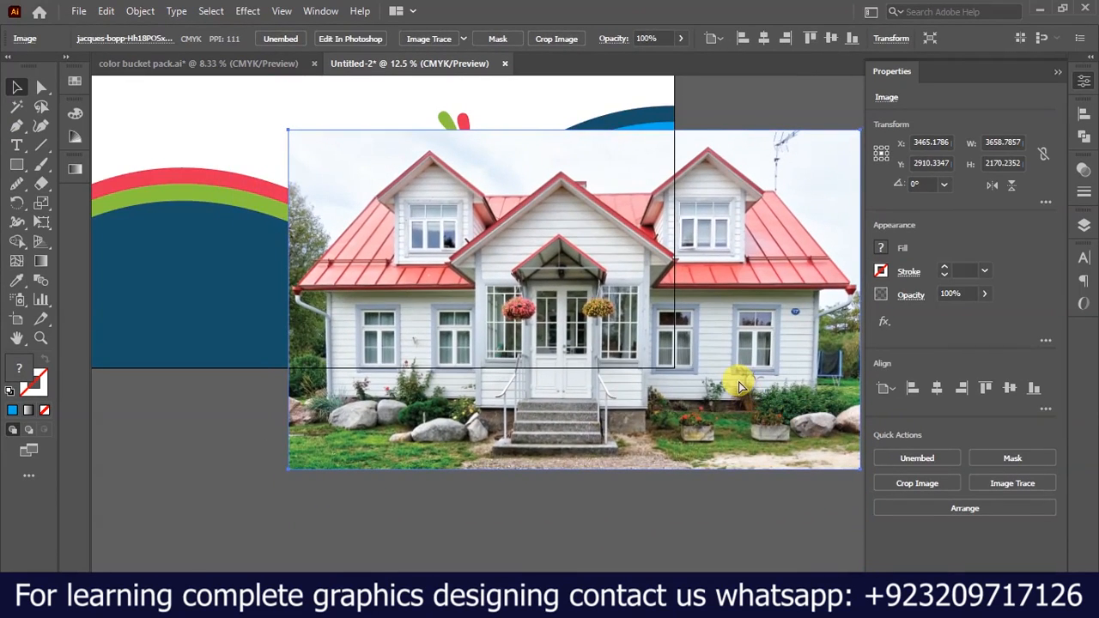
{"action": "key", "text": "ctrl+shift+bracketleft"}
Clip the house photo into the light blue quarter circle with a clipping mask.
{"action": "left_click", "coordinate": [584, 300]}
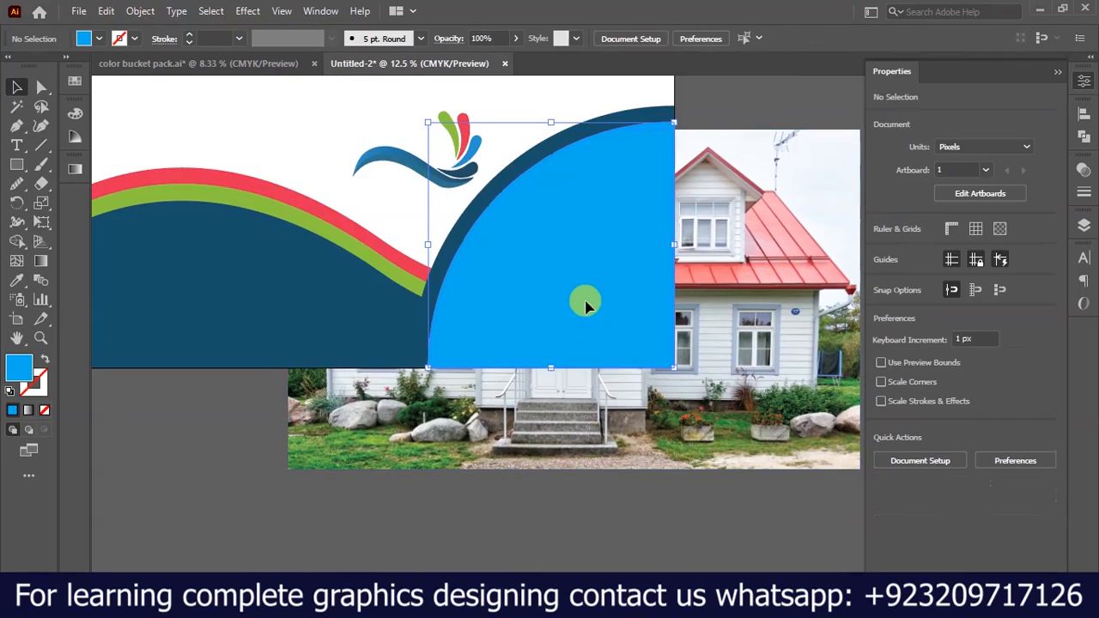
{"action": "left_click", "coordinate": [724, 392], "text": "shift"}
{"action": "right_click", "coordinate": [724, 392]}
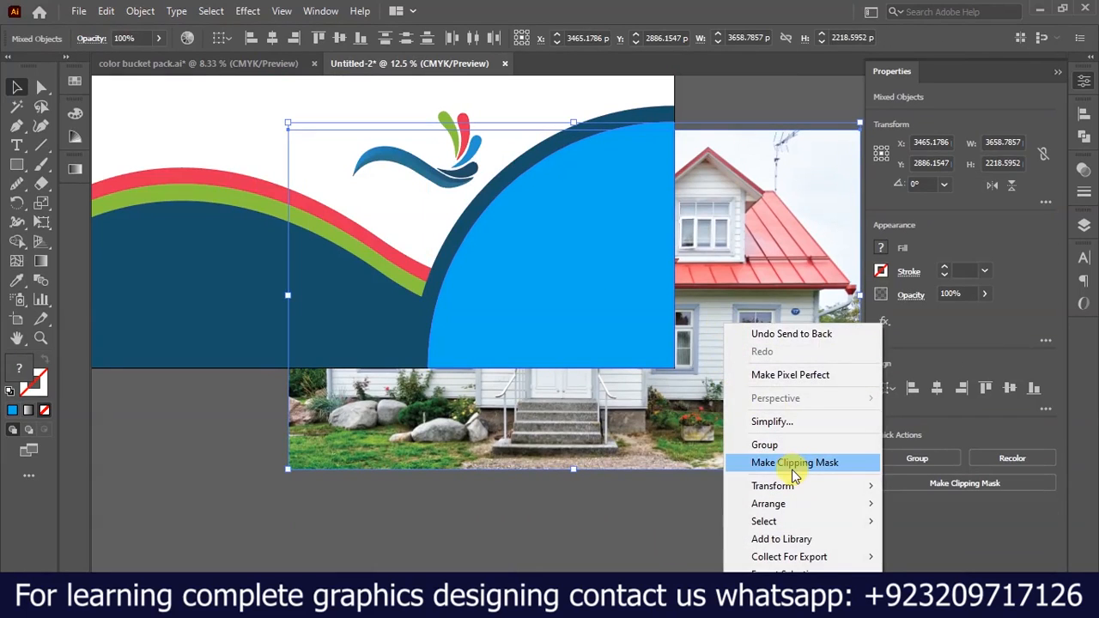
{"action": "left_click", "coordinate": [741, 457]}
{"action": "scroll", "coordinate": [513, 292], "scroll_direction": "down", "scroll_amount": 2}
{"action": "scroll", "coordinate": [589, 264], "scroll_direction": "up", "scroll_amount": 3}
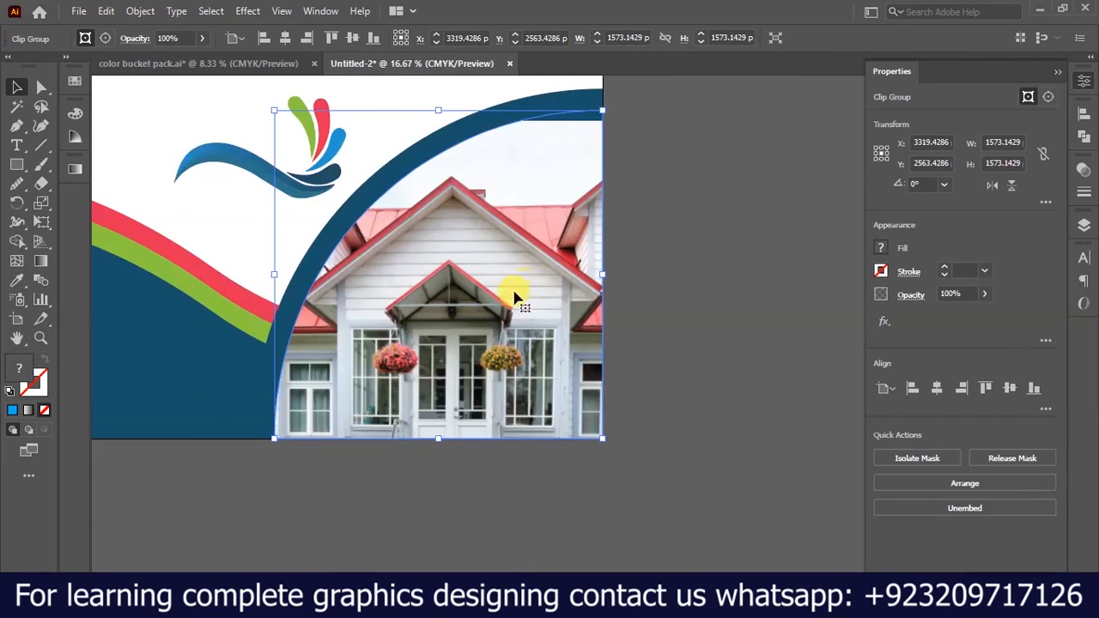
{"action": "scroll", "coordinate": [587, 366], "scroll_direction": "down", "scroll_amount": 4}
{"action": "scroll", "coordinate": [840, 376], "scroll_direction": "up", "scroll_amount": 2}
{"action": "scroll", "coordinate": [714, 335], "scroll_direction": "up", "scroll_amount": 1}
Inside the clip group, scale the house photo to about 2998 x 1778 px and centre it at about X 3552, Y 2633 px.
{"action": "double_click", "coordinate": [511, 347]}
{"action": "left_click", "coordinate": [477, 335]}
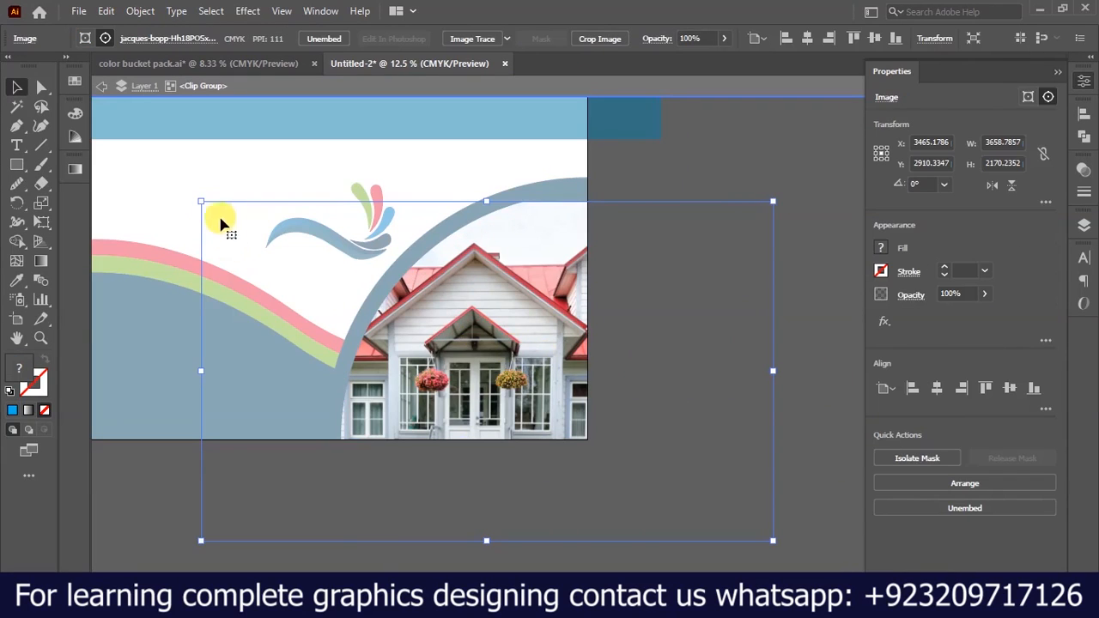
{"action": "left_click_drag", "start_coordinate": [197, 200], "coordinate": [305, 249]}
{"action": "left_click_drag", "start_coordinate": [457, 383], "coordinate": [423, 314]}
{"action": "left_click", "coordinate": [679, 86]}
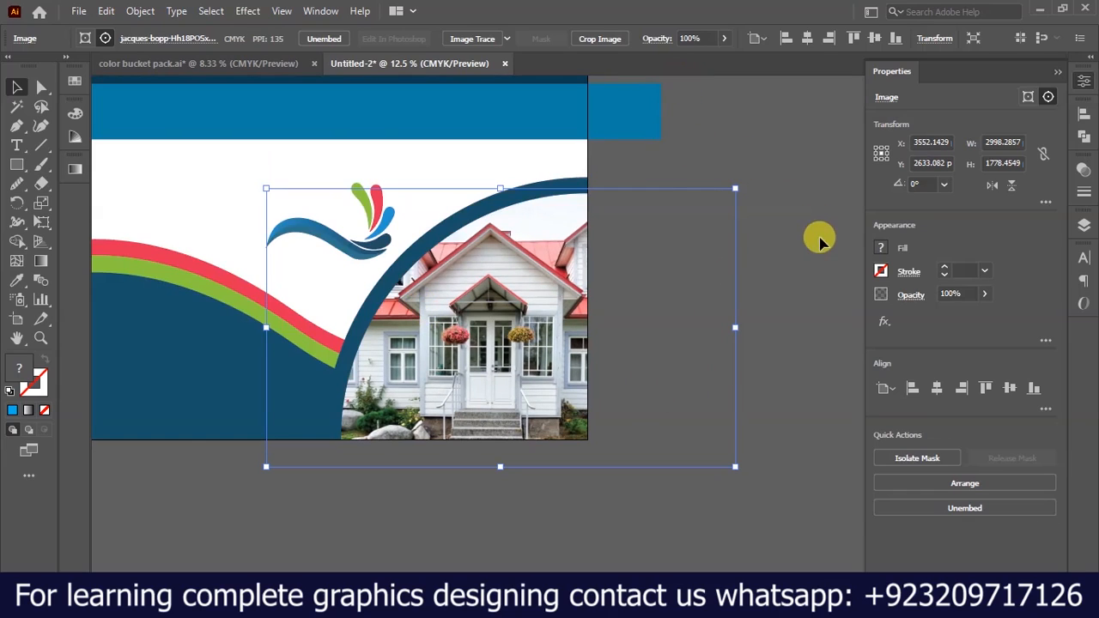
{"action": "left_click", "coordinate": [727, 395]}
{"action": "scroll", "coordinate": [687, 433], "scroll_direction": "down", "scroll_amount": 1}
{"action": "scroll", "coordinate": [498, 226], "scroll_direction": "up", "scroll_amount": 1}
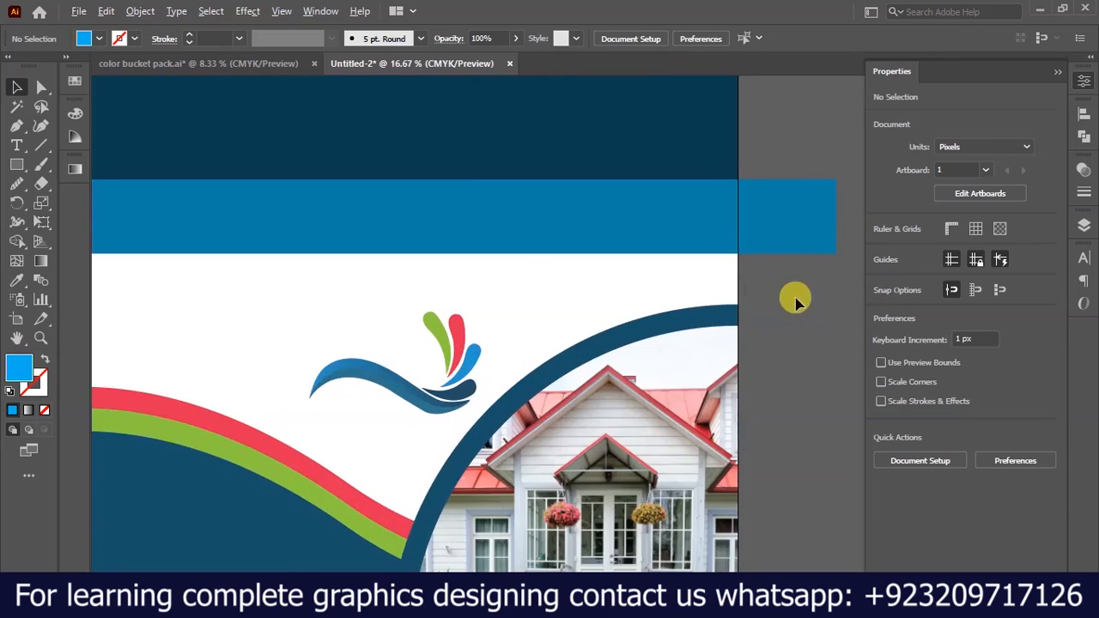
{"action": "scroll", "coordinate": [718, 297], "scroll_direction": "down", "scroll_amount": 1}
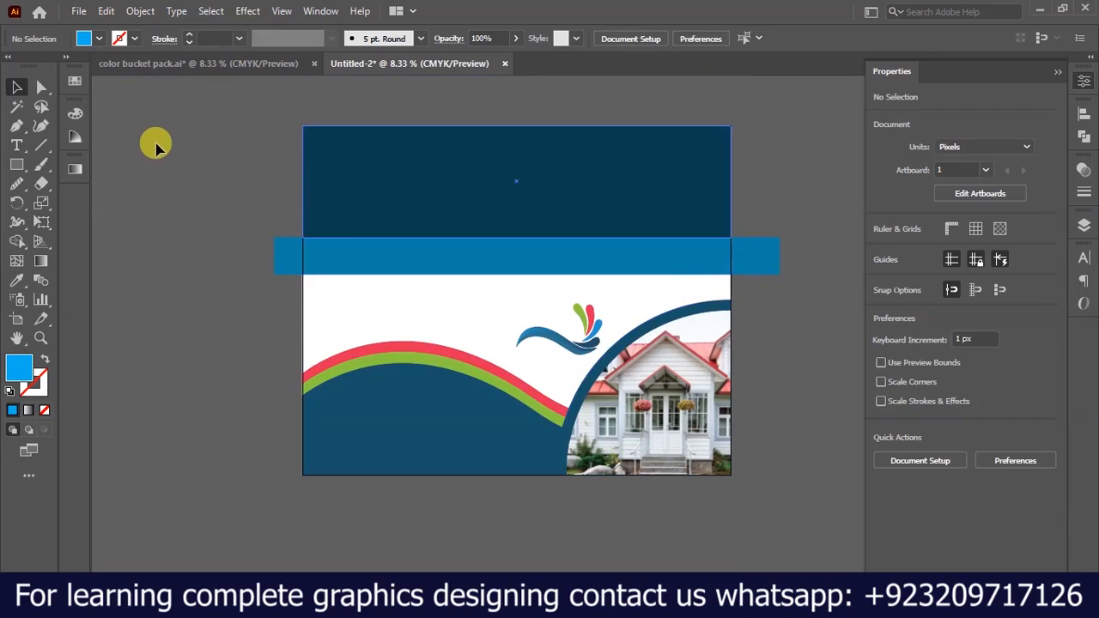
Switch to the color bucket pack.ai document, delete the leftover artwork there and select all the remaining text for copying.
{"action": "left_click", "coordinate": [185, 65]}
{"action": "left_click_drag", "start_coordinate": [517, 349], "coordinate": [604, 386]}
{"action": "key", "text": "Delete"}
{"action": "key", "text": "ctrl+a"}
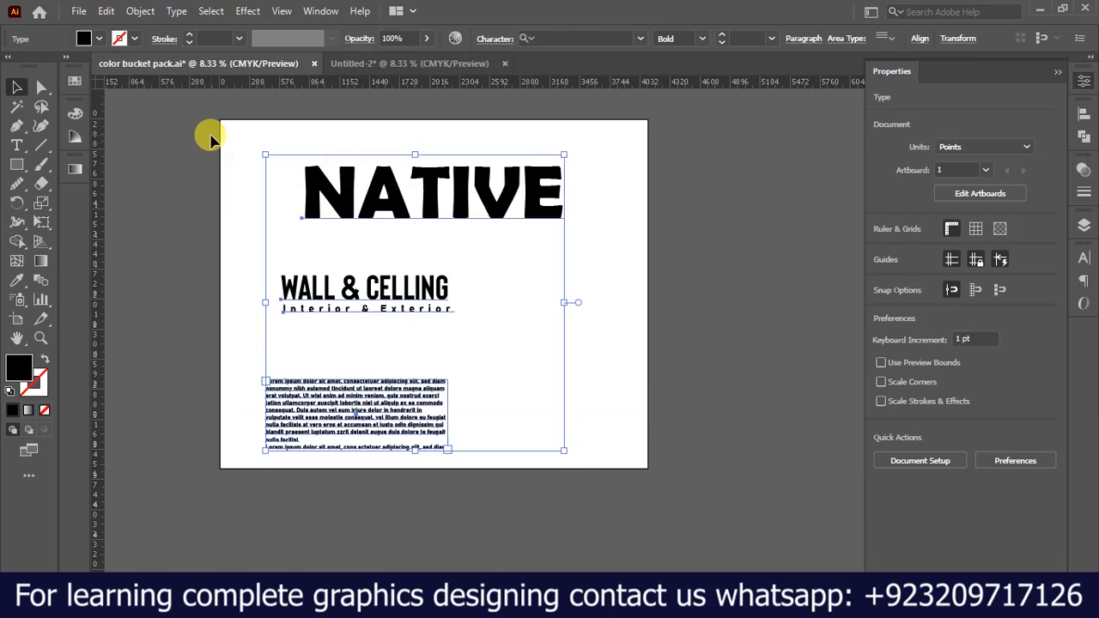
Paste the copied texts into Untitled-2 and shift them together so NATIVE is centred at about X 1954, Y 744 px.
{"action": "left_click", "coordinate": [422, 66]}
{"action": "key", "text": "ctrl+v"}
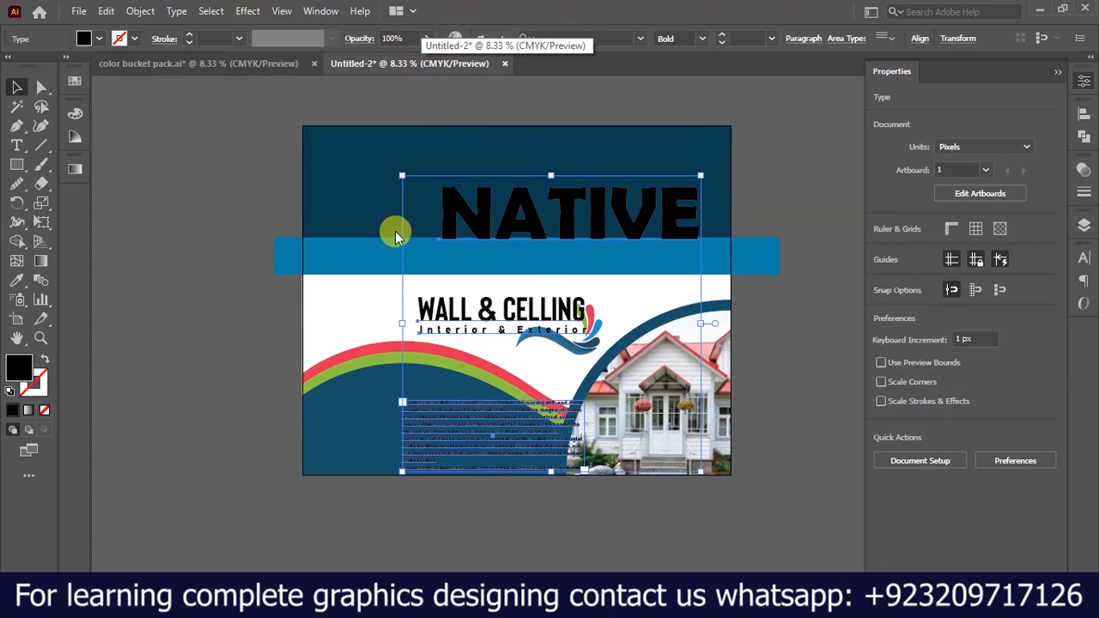
{"action": "left_click_drag", "start_coordinate": [488, 226], "coordinate": [423, 215]}
{"action": "left_click", "coordinate": [229, 214]}
Change the fill of the NATIVE title to white.
{"action": "key", "text": "z"}
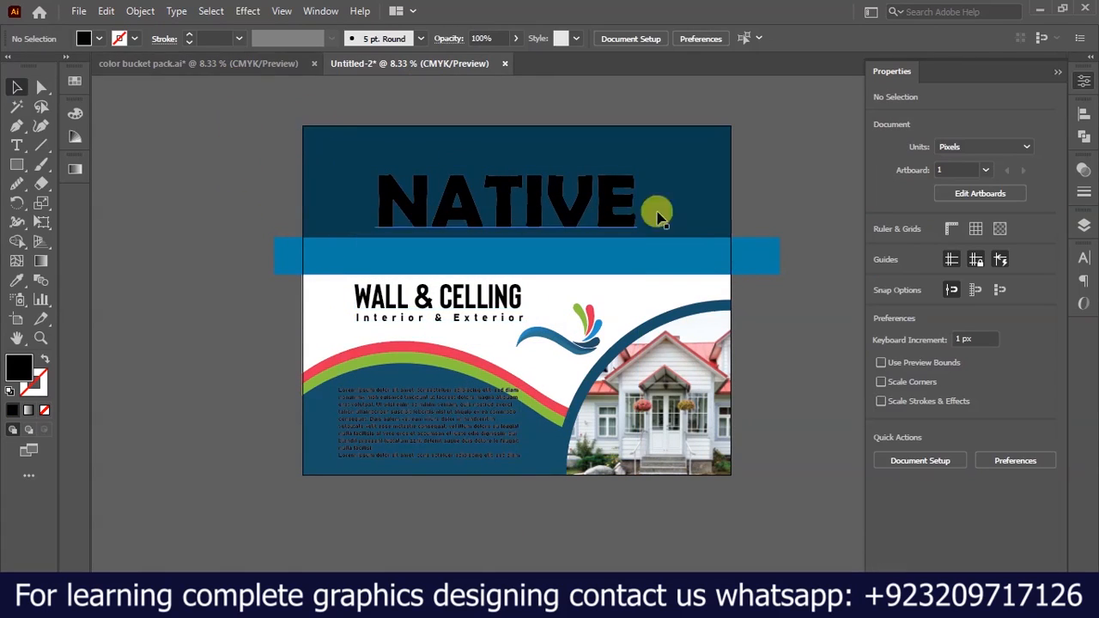
{"action": "scroll", "coordinate": [720, 167], "scroll_direction": "up", "scroll_amount": 1}
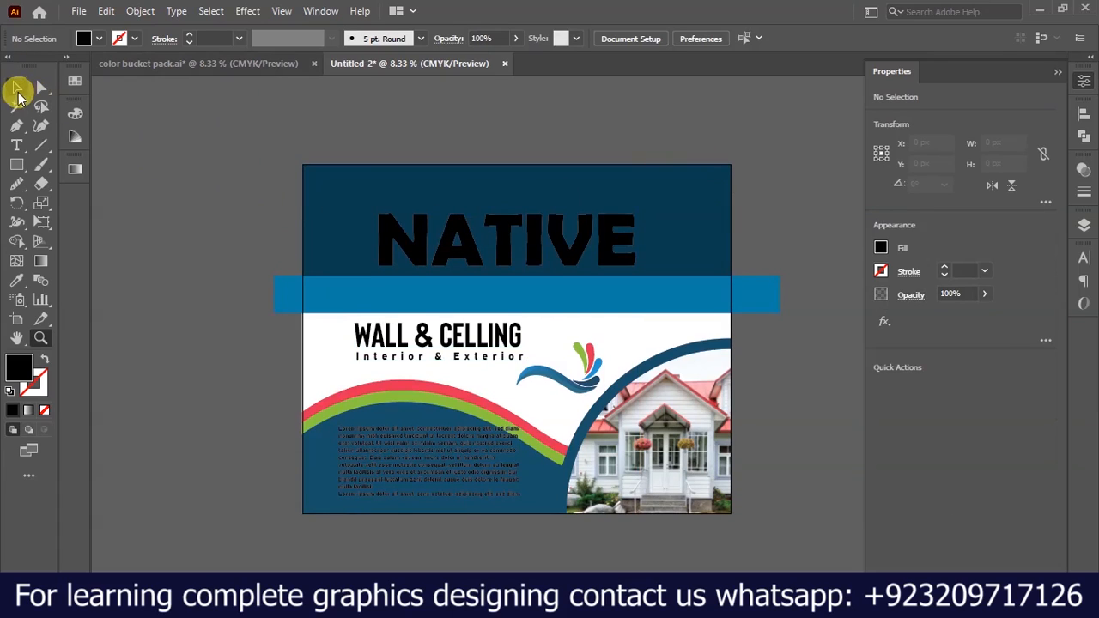
{"action": "left_click", "coordinate": [17, 88]}
{"action": "left_click", "coordinate": [467, 255]}
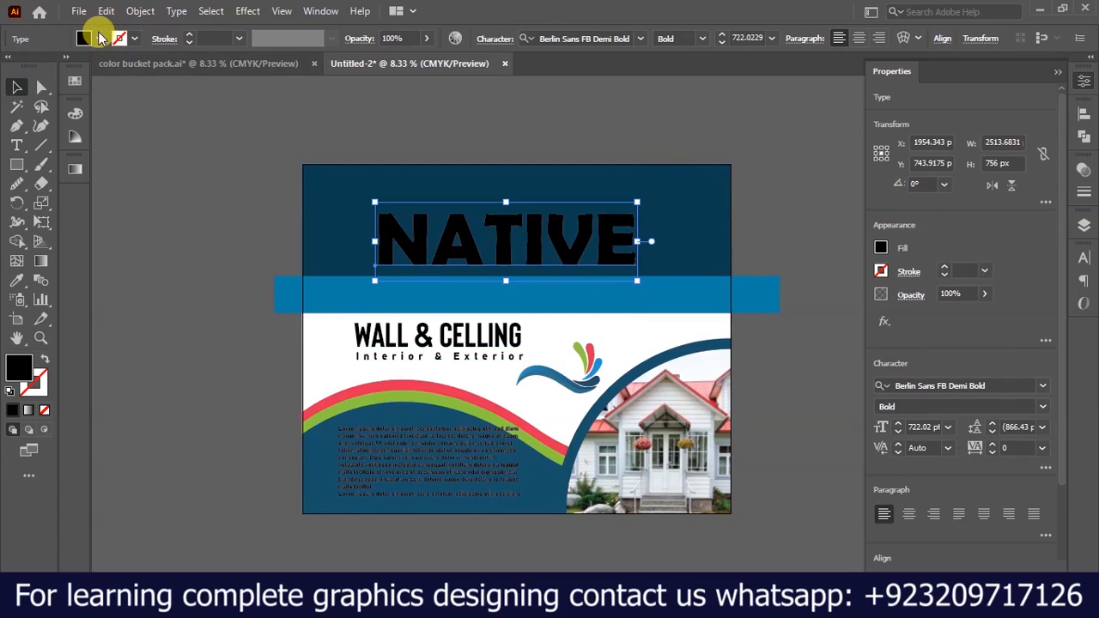
{"action": "left_click", "coordinate": [85, 38]}
{"action": "left_click", "coordinate": [173, 234]}
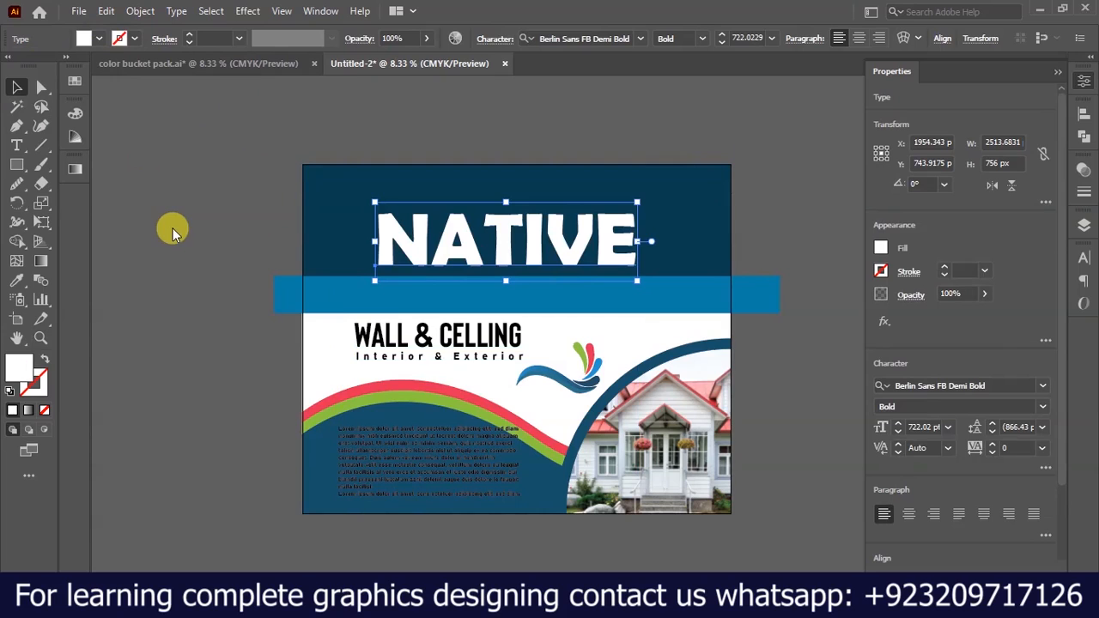
Recolor WALL & CELLING and Interior & Exterior with the upper rectangle's deep navy using the Eyedropper.
{"action": "scroll", "coordinate": [249, 289], "scroll_direction": "up", "scroll_amount": 3}
{"action": "scroll", "coordinate": [135, 260], "scroll_direction": "down", "scroll_amount": 3}
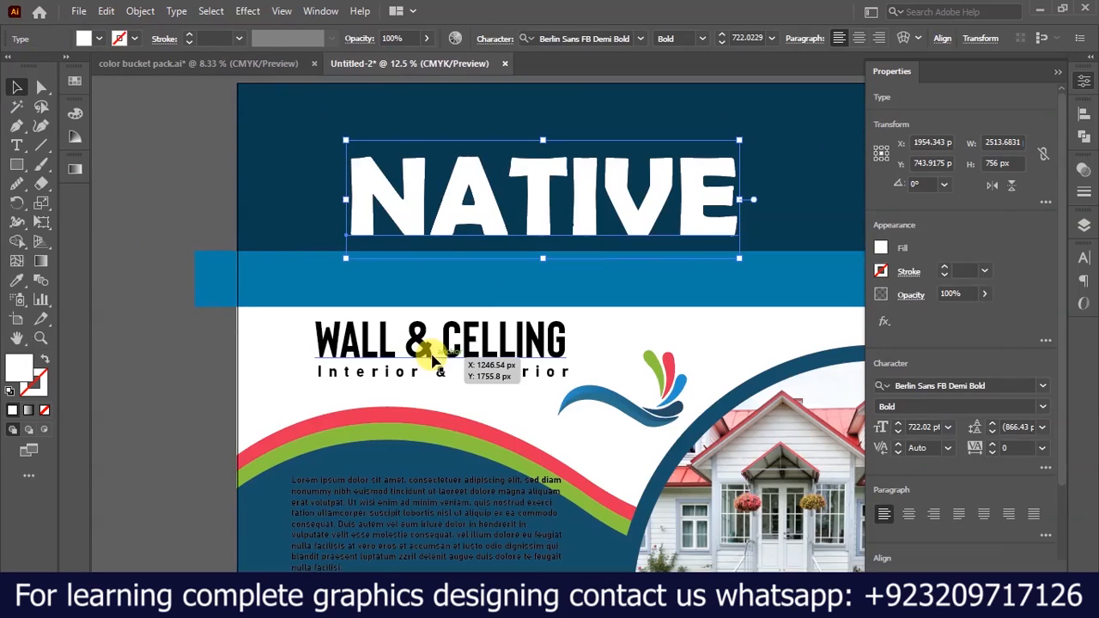
{"action": "left_click", "coordinate": [428, 357]}
{"action": "scroll", "coordinate": [392, 372], "scroll_direction": "up", "scroll_amount": 2}
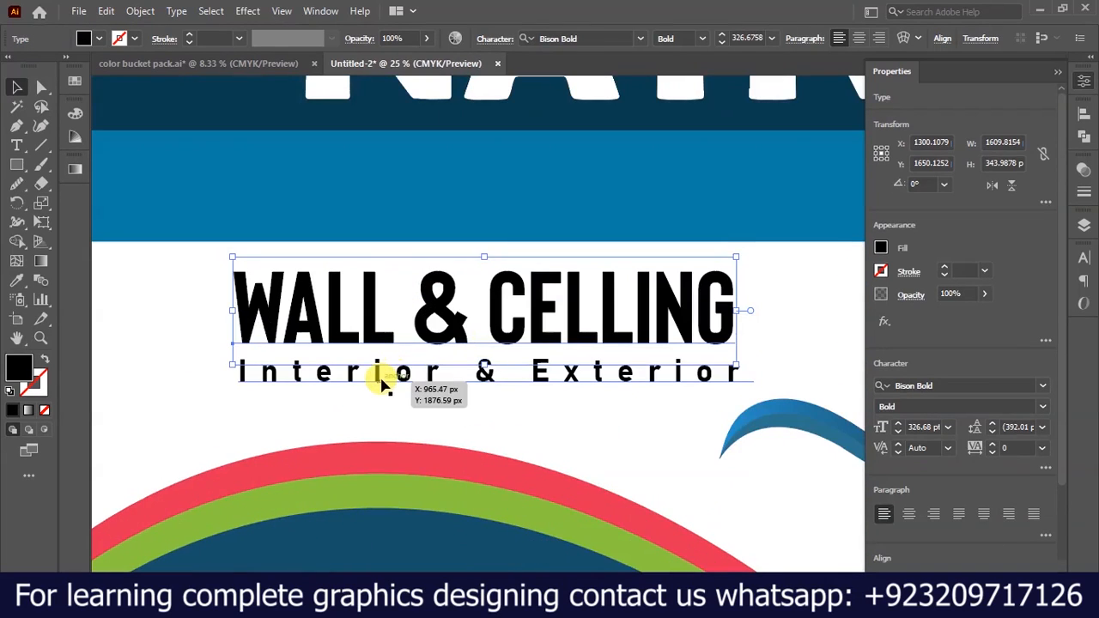
{"action": "key", "text": "i"}
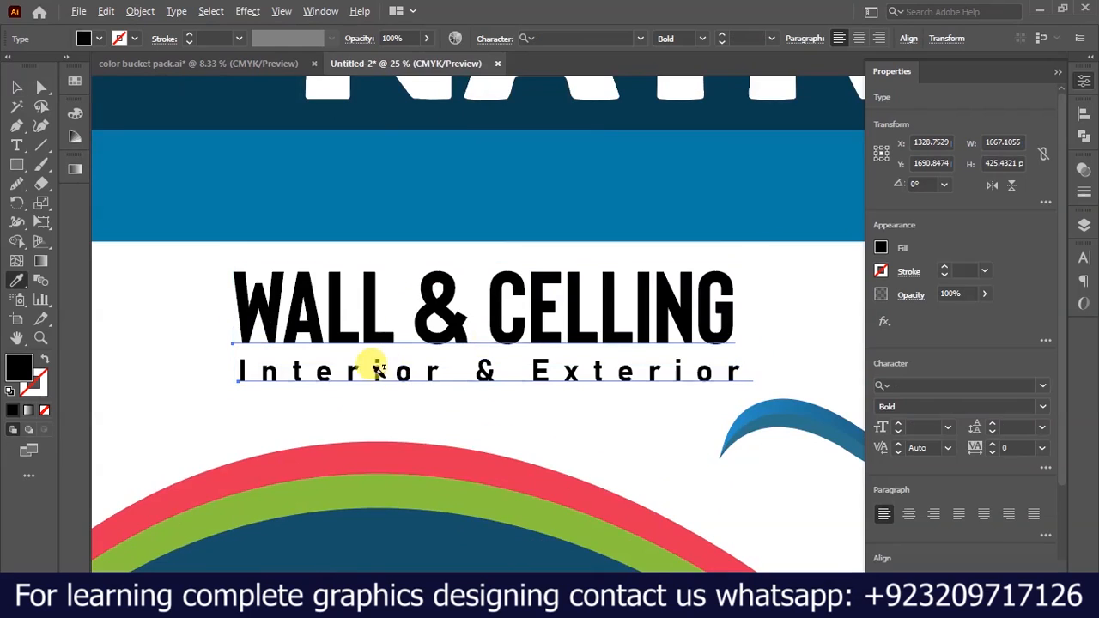
{"action": "scroll", "coordinate": [368, 363], "scroll_direction": "down", "scroll_amount": 2}
{"action": "left_click", "coordinate": [300, 152]}
{"action": "left_click", "coordinate": [16, 86]}
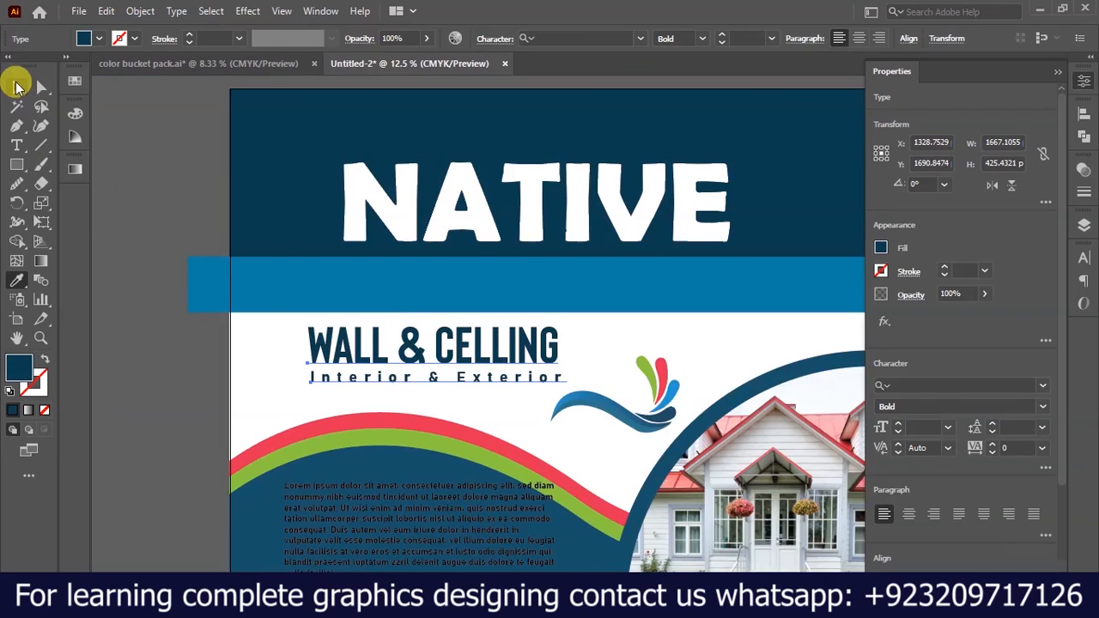
{"action": "left_click", "coordinate": [185, 206]}
Change the fill of the Lorem ipsum paragraph on the dark blue wave to white.
{"action": "scroll", "coordinate": [184, 206], "scroll_direction": "down", "scroll_amount": 4}
{"action": "scroll", "coordinate": [626, 331], "scroll_direction": "up", "scroll_amount": 6}
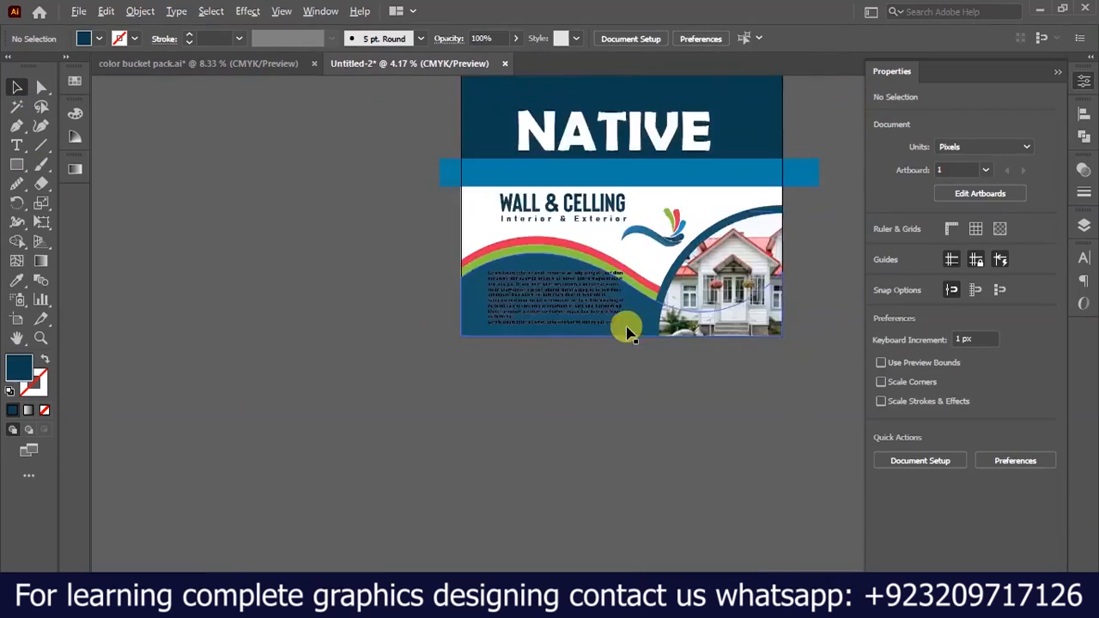
{"action": "left_click", "coordinate": [527, 270]}
{"action": "left_click", "coordinate": [99, 38]}
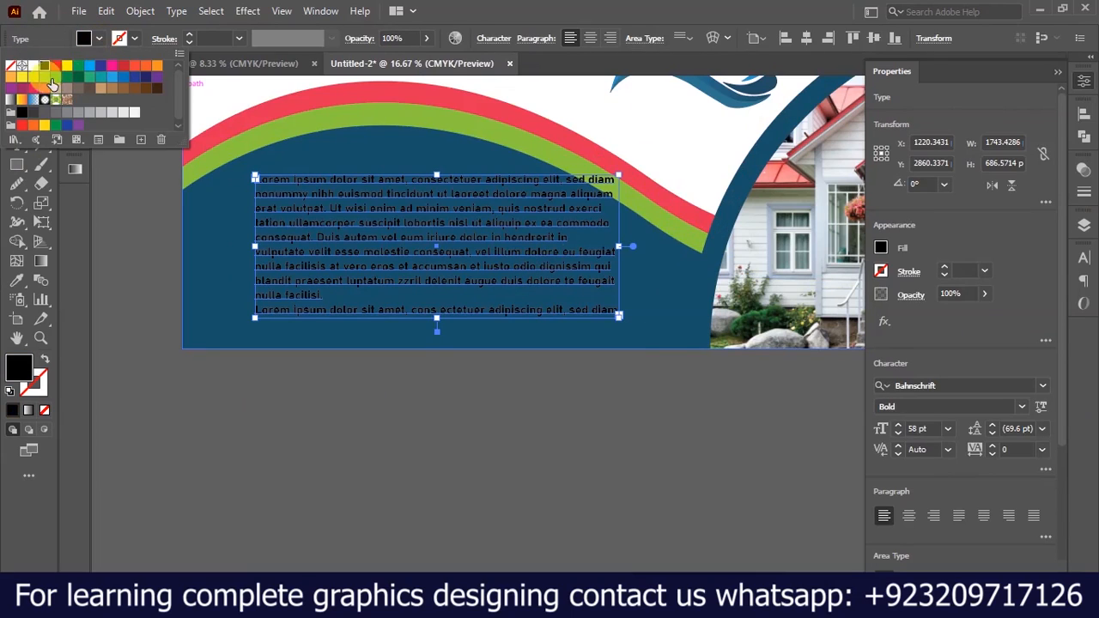
{"action": "left_click", "coordinate": [33, 67]}
{"action": "left_click", "coordinate": [373, 401]}
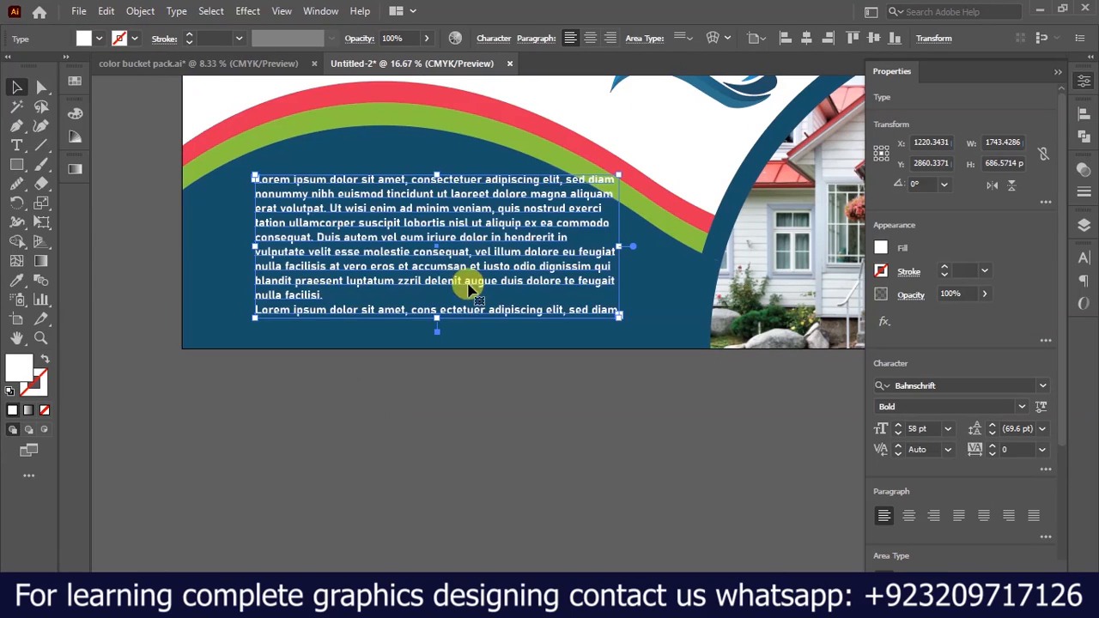
Make the Lorem ipsum text frame slightly smaller and shift it lower and farther left within the dark blue wave.
{"action": "left_click_drag", "start_coordinate": [382, 210], "coordinate": [361, 227]}
{"action": "mouse_move", "coordinate": [591, 328]}
{"action": "left_mouse_down"}
{"action": "mouse_move", "coordinate": [572, 321]}
{"action": "mouse_move", "coordinate": [586, 326]}
{"action": "left_mouse_up"}
{"action": "mouse_move", "coordinate": [336, 261]}
{"action": "left_mouse_down"}
{"action": "mouse_move", "coordinate": [367, 261]}
{"action": "mouse_move", "coordinate": [341, 260]}
{"action": "left_mouse_up"}
{"action": "scroll", "coordinate": [386, 340], "scroll_direction": "down", "scroll_amount": 2}
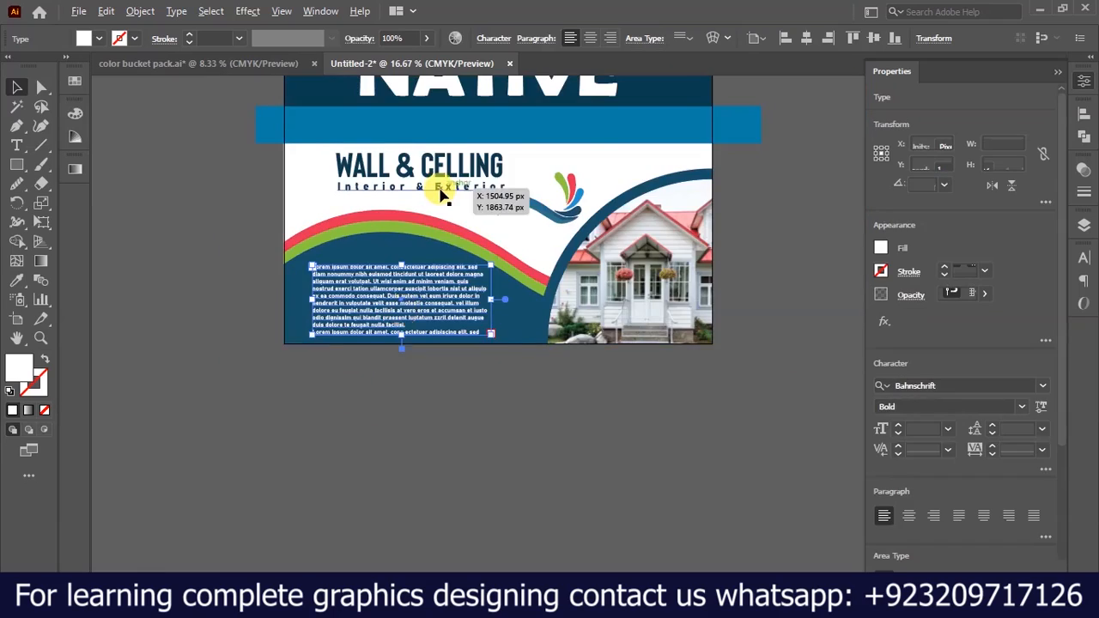
{"action": "scroll", "coordinate": [442, 189], "scroll_direction": "up", "scroll_amount": 2}
{"action": "left_click", "coordinate": [382, 282]}
{"action": "left_click_drag", "start_coordinate": [355, 373], "coordinate": [358, 368]}
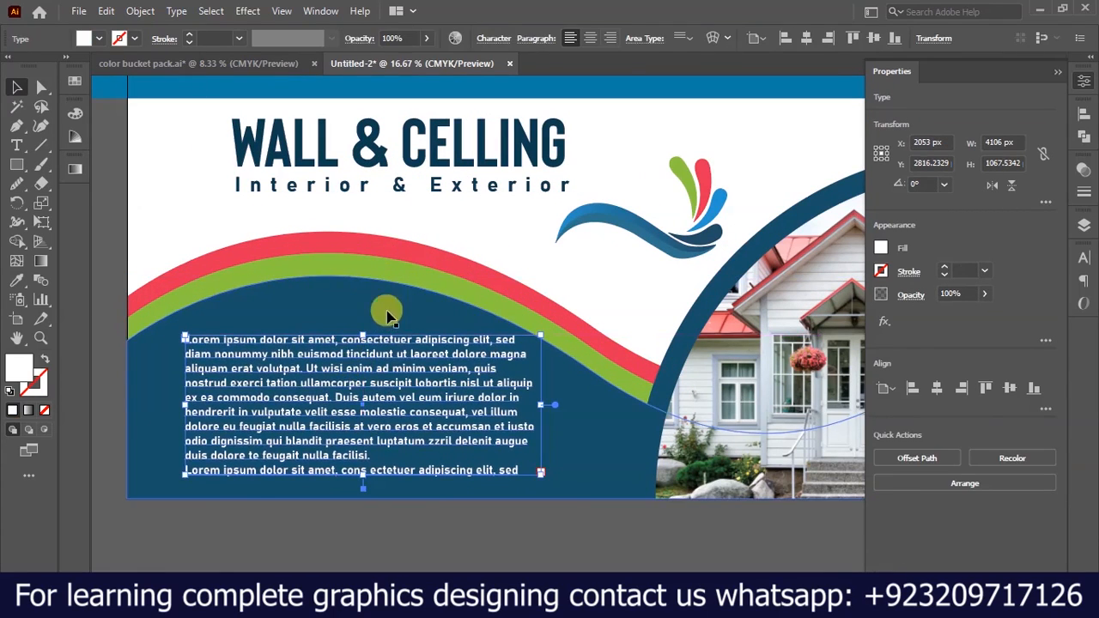
Move the WALL & CELLING and Interior & Exterior texts together slightly to the right on the white band.
{"action": "scroll", "coordinate": [389, 322], "scroll_direction": "down", "scroll_amount": 1}
{"action": "scroll", "coordinate": [282, 164], "scroll_direction": "up", "scroll_amount": 2}
{"action": "left_click_drag", "start_coordinate": [282, 233], "coordinate": [141, 233]}
{"action": "left_click_drag", "start_coordinate": [285, 314], "coordinate": [373, 326]}
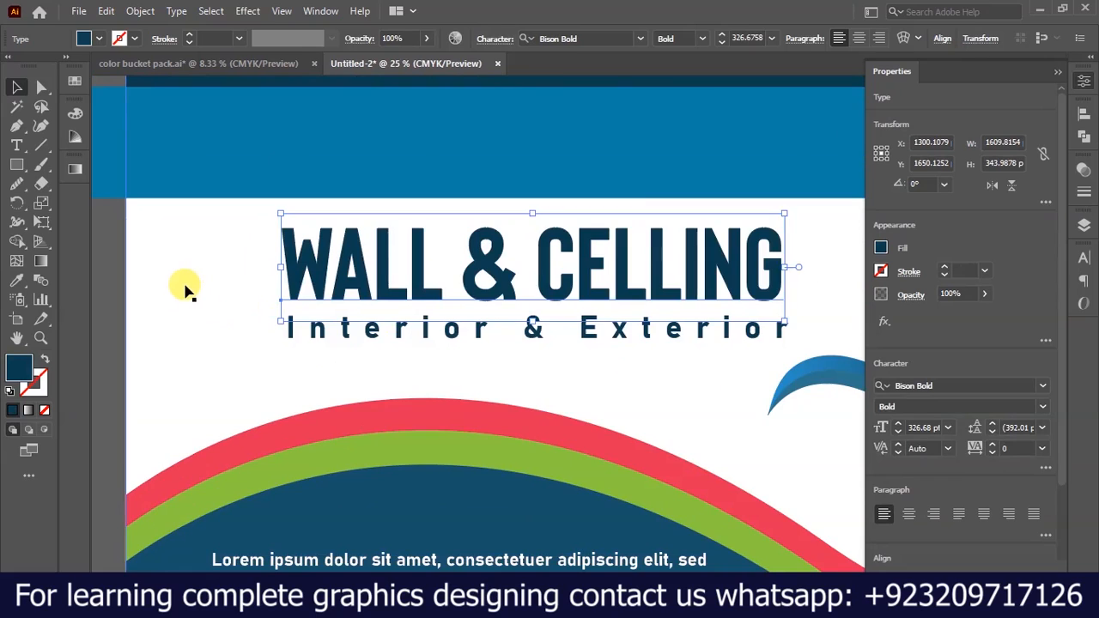
{"action": "scroll", "coordinate": [187, 289], "scroll_direction": "down", "scroll_amount": 2}
{"action": "scroll", "coordinate": [549, 331], "scroll_direction": "up", "scroll_amount": 3}
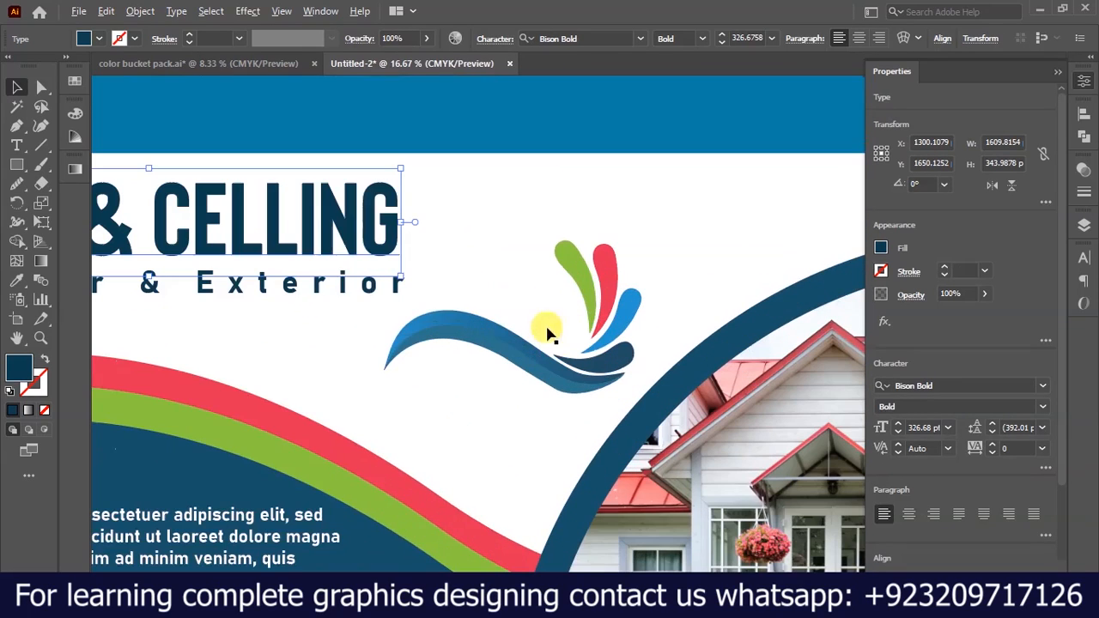
{"action": "left_click", "coordinate": [343, 288], "text": "shift"}
{"action": "left_click_drag", "start_coordinate": [334, 234], "coordinate": [380, 235]}
Move the wave logo closer to the WALL & CELLING text and enlarge it proportionally to about 1074 x 638 px.
{"action": "left_click_drag", "start_coordinate": [486, 330], "coordinate": [428, 352]}
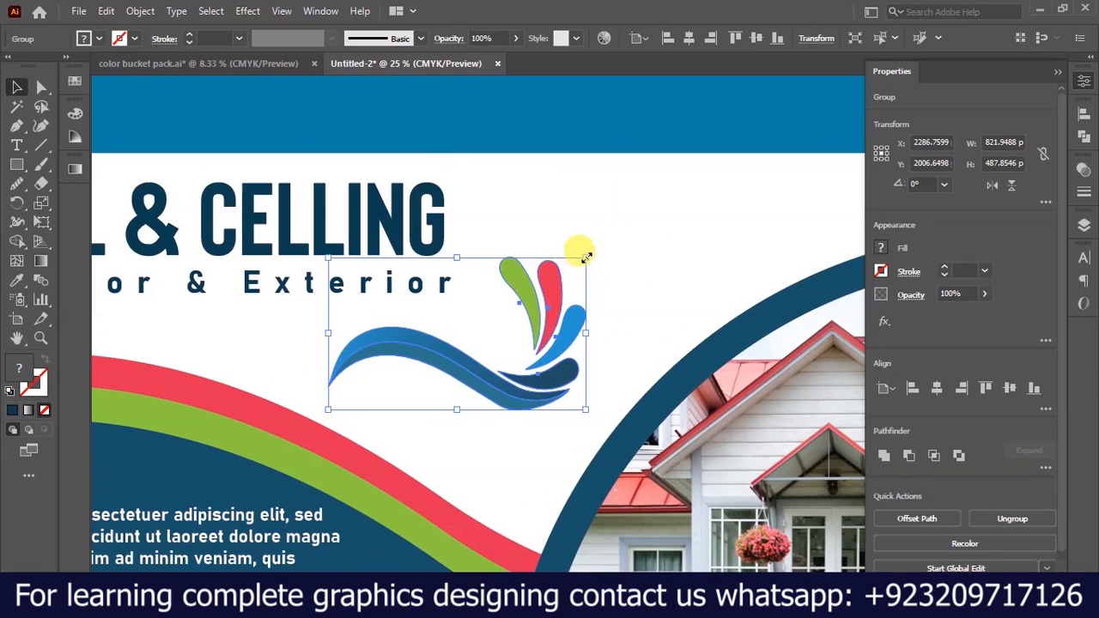
{"action": "left_click_drag", "start_coordinate": [603, 247], "coordinate": [634, 228]}
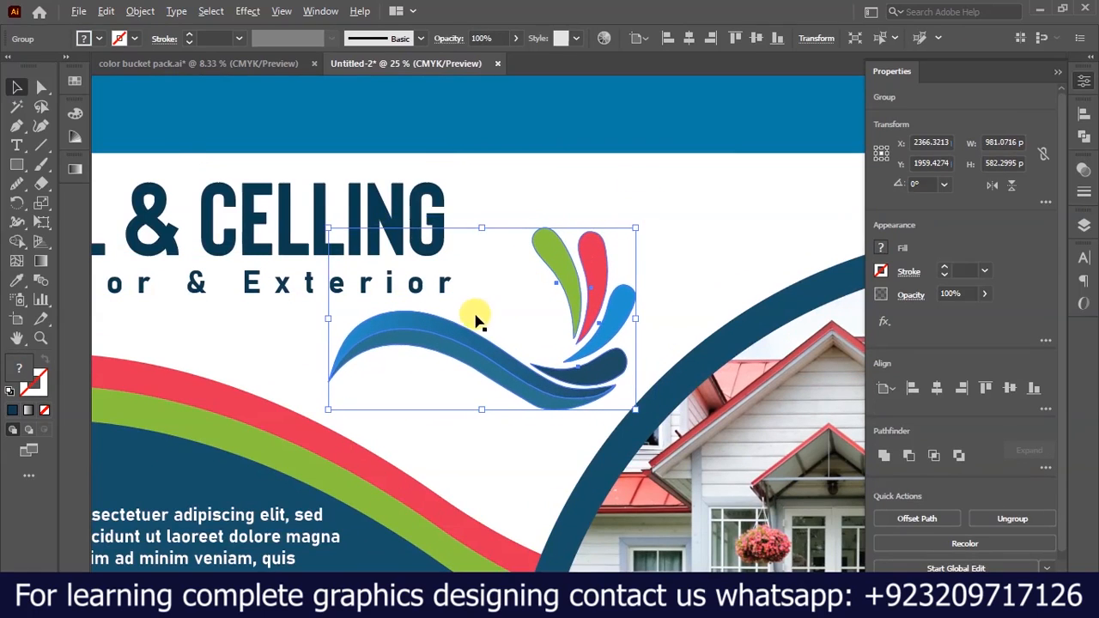
{"action": "scroll", "coordinate": [478, 315], "scroll_direction": "up", "scroll_amount": 1}
{"action": "left_click_drag", "start_coordinate": [457, 351], "coordinate": [382, 346]}
{"action": "left_click_drag", "start_coordinate": [614, 198], "coordinate": [706, 174]}
{"action": "scroll", "coordinate": [511, 270], "scroll_direction": "down", "scroll_amount": 3}
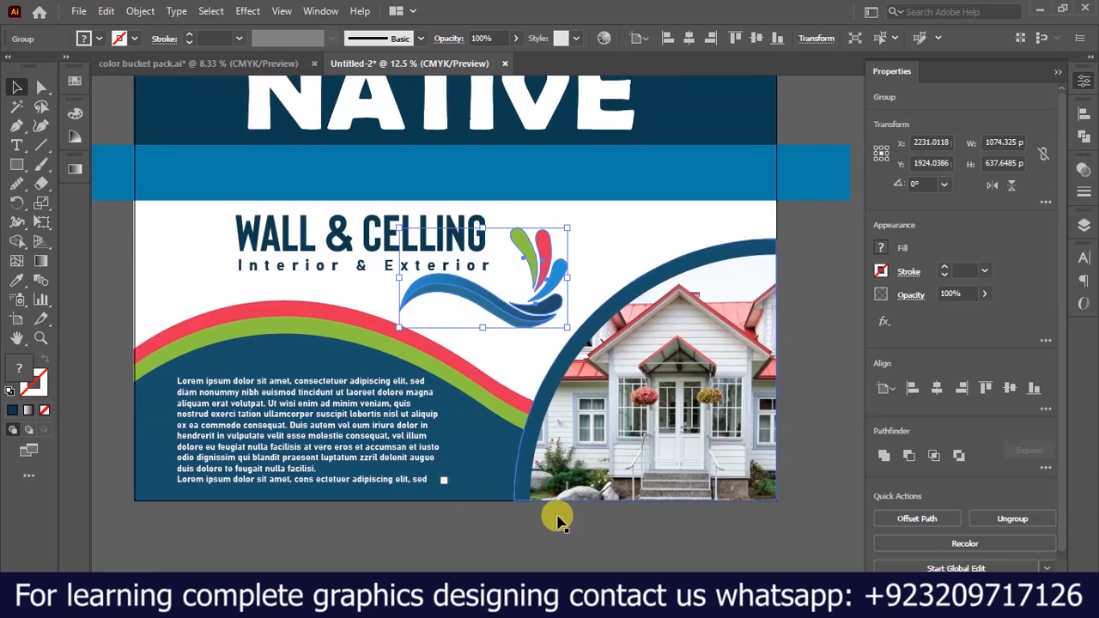
{"action": "left_click", "coordinate": [557, 532]}
Shift the NATIVE title left so its left edge lines up with the WALL & CELLING text.
{"action": "scroll", "coordinate": [546, 533], "scroll_direction": "down", "scroll_amount": 3}
{"action": "scroll", "coordinate": [692, 424], "scroll_direction": "up", "scroll_amount": 2}
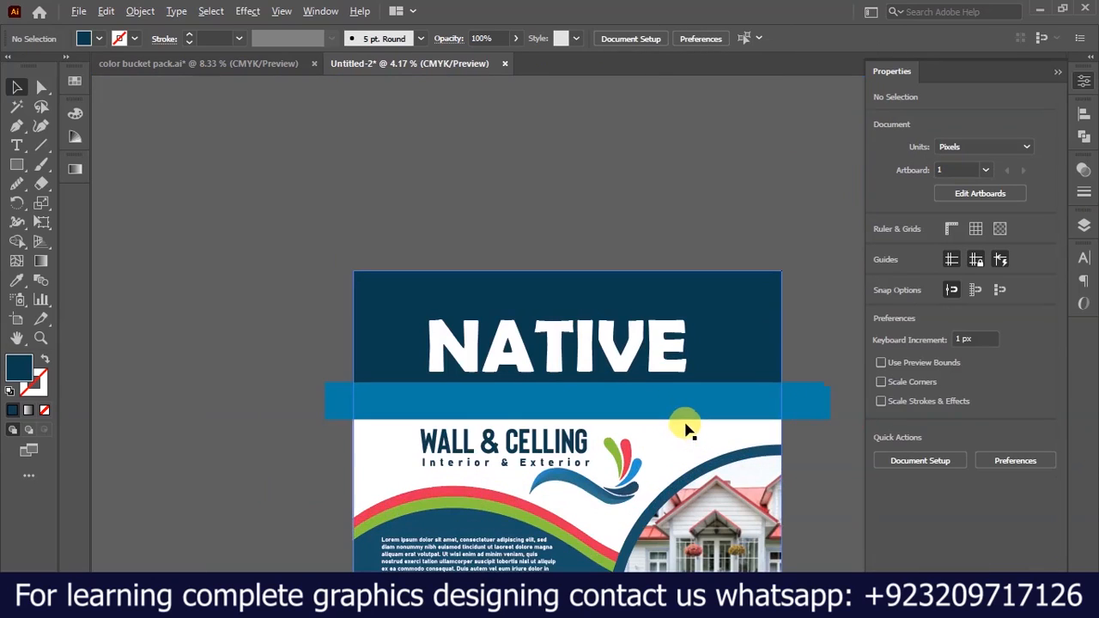
{"action": "scroll", "coordinate": [581, 359], "scroll_direction": "up", "scroll_amount": 2}
{"action": "scroll", "coordinate": [581, 359], "scroll_direction": "up", "scroll_amount": 4}
{"action": "mouse_move", "coordinate": [494, 359]}
{"action": "left_mouse_down"}
{"action": "mouse_move", "coordinate": [466, 352]}
{"action": "mouse_move", "coordinate": [498, 360]}
{"action": "left_mouse_up"}
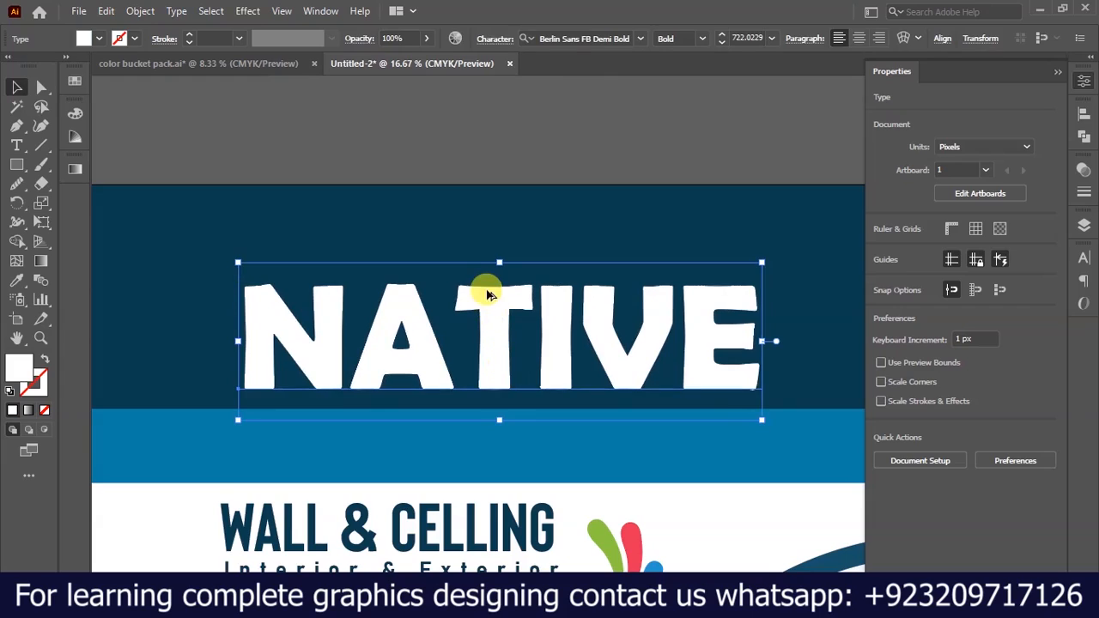
{"action": "scroll", "coordinate": [515, 223], "scroll_direction": "up", "scroll_amount": 2}
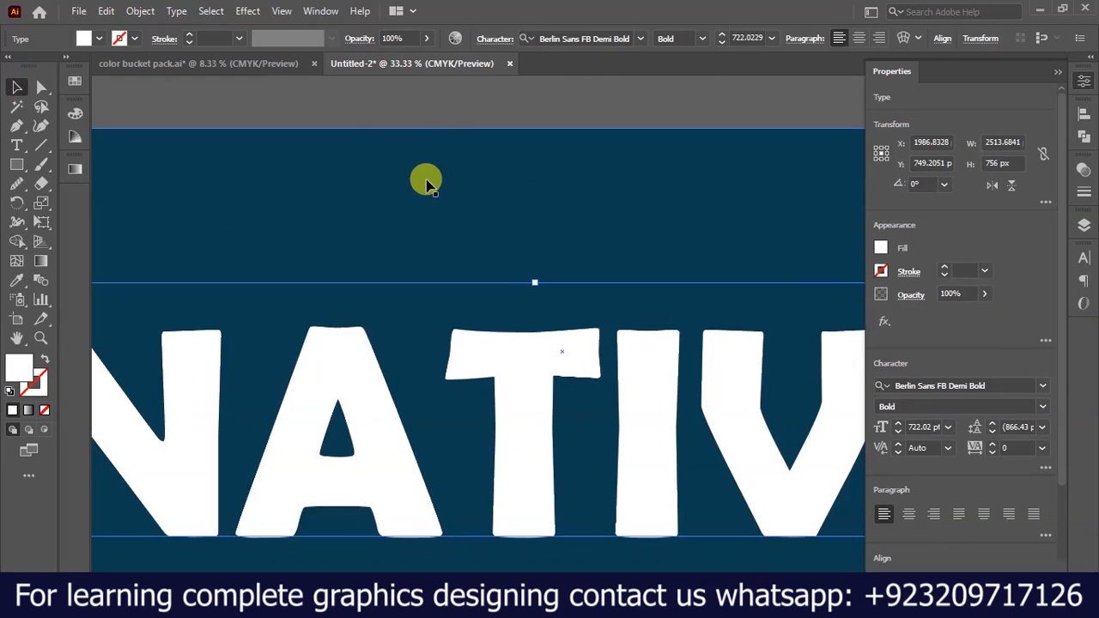
{"action": "scroll", "coordinate": [502, 244], "scroll_direction": "down", "scroll_amount": 2}
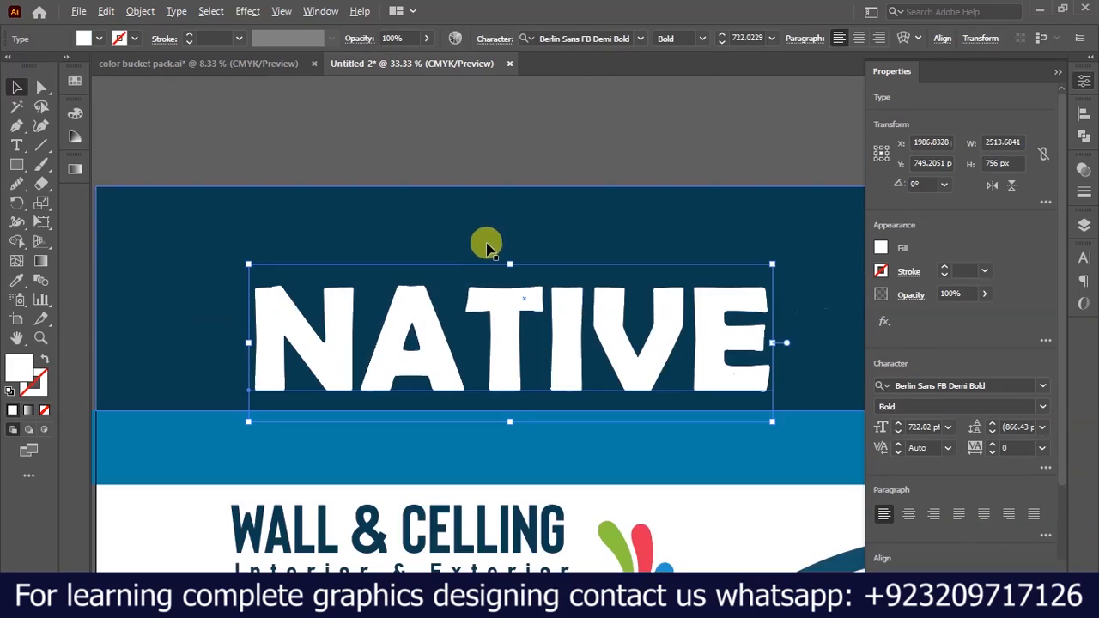
{"action": "scroll", "coordinate": [469, 249], "scroll_direction": "down", "scroll_amount": 2}
{"action": "scroll", "coordinate": [424, 177], "scroll_direction": "up", "scroll_amount": 2}
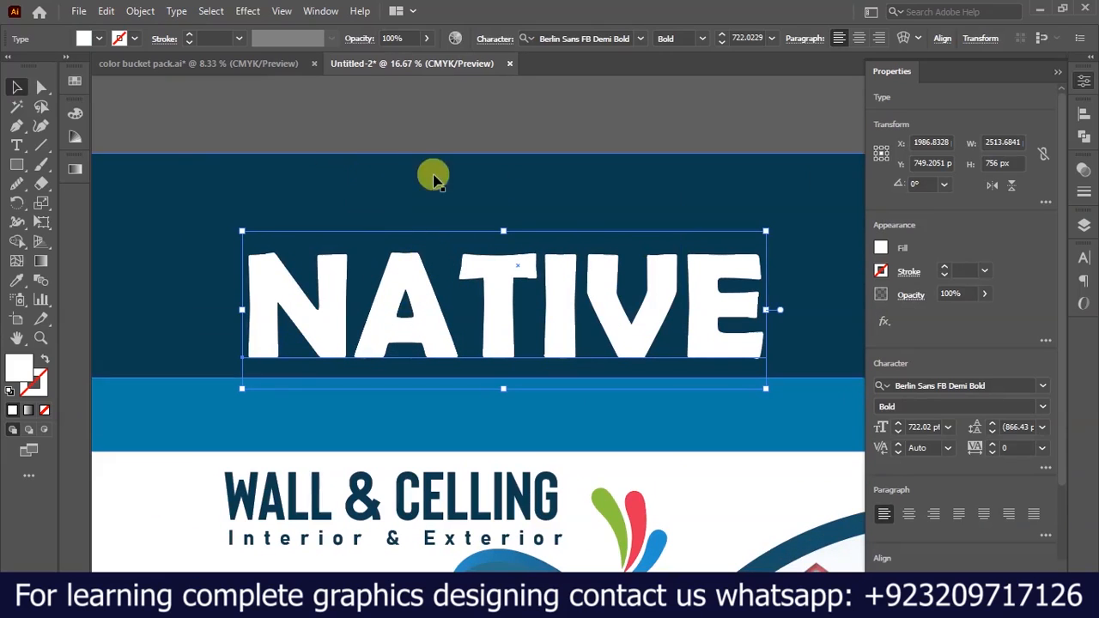
{"action": "scroll", "coordinate": [370, 279], "scroll_direction": "down", "scroll_amount": 1}
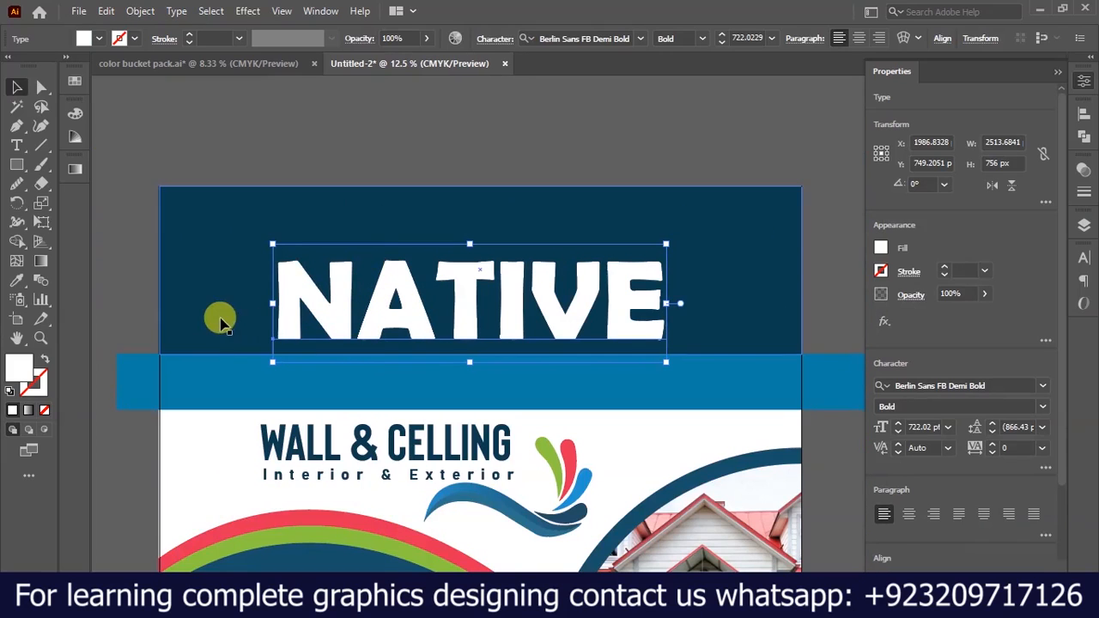
{"action": "scroll", "coordinate": [222, 322], "scroll_direction": "up", "scroll_amount": 1}
{"action": "left_click_drag", "start_coordinate": [326, 300], "coordinate": [306, 299]}
{"action": "scroll", "coordinate": [287, 422], "scroll_direction": "down", "scroll_amount": 2}
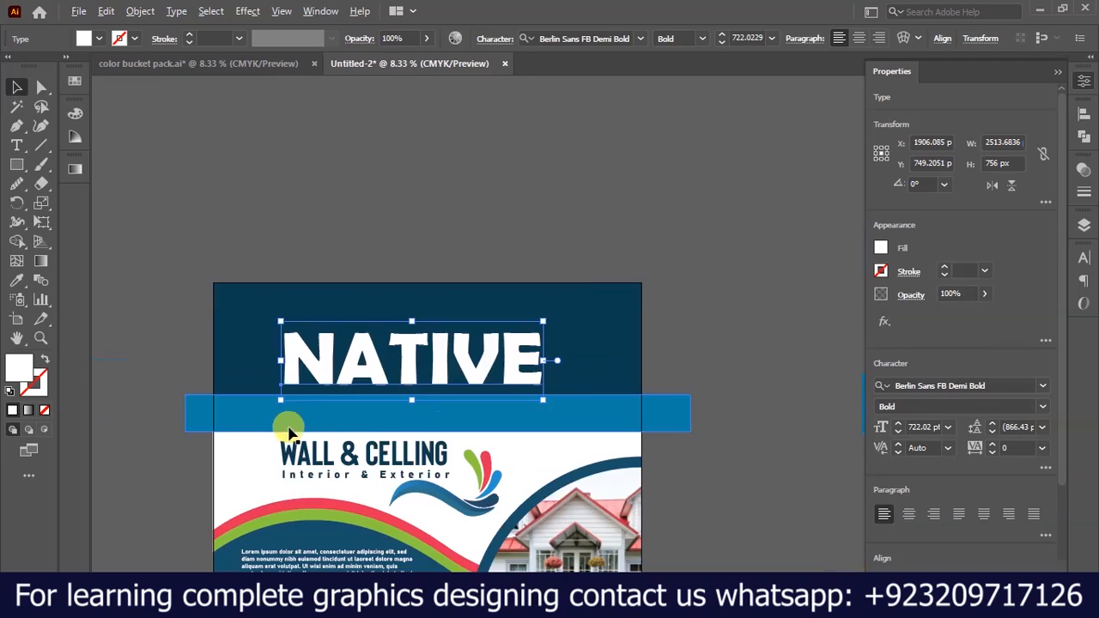
{"action": "scroll", "coordinate": [541, 391], "scroll_direction": "up", "scroll_amount": 1}
{"action": "left_click", "coordinate": [736, 255]}
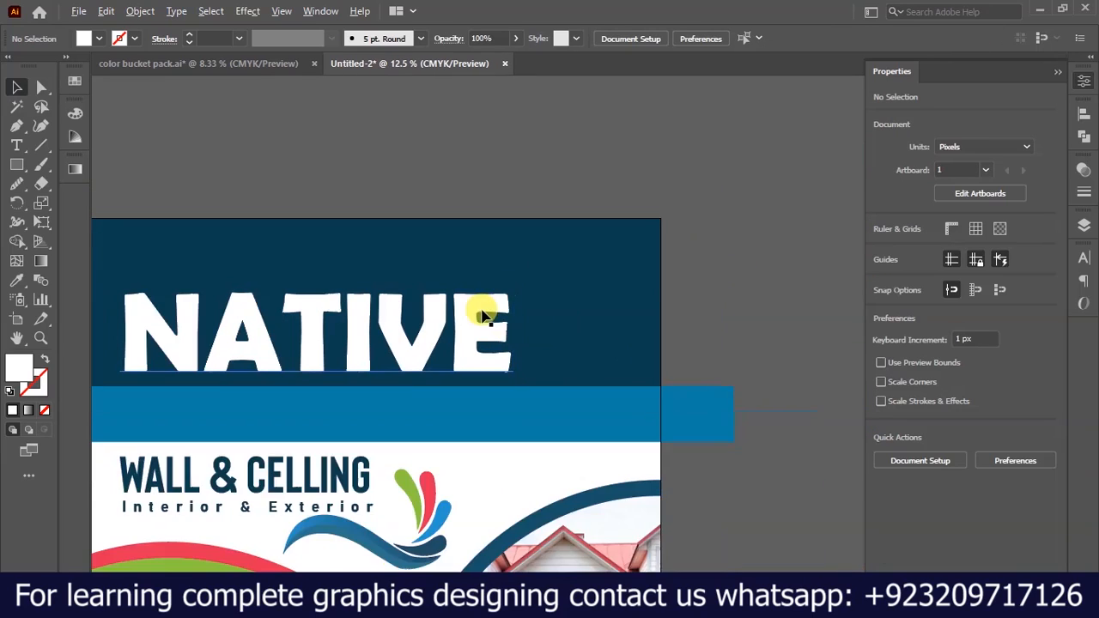
Draw a white circle about 213 px in diameter beside the letter E of NATIVE.
{"action": "right_click", "coordinate": [19, 166]}
{"action": "left_click", "coordinate": [58, 203]}
{"action": "scroll", "coordinate": [484, 351], "scroll_direction": "up", "scroll_amount": 3}
{"action": "left_click_drag", "start_coordinate": [532, 226], "coordinate": [561, 289]}
{"action": "left_click", "coordinate": [17, 87]}
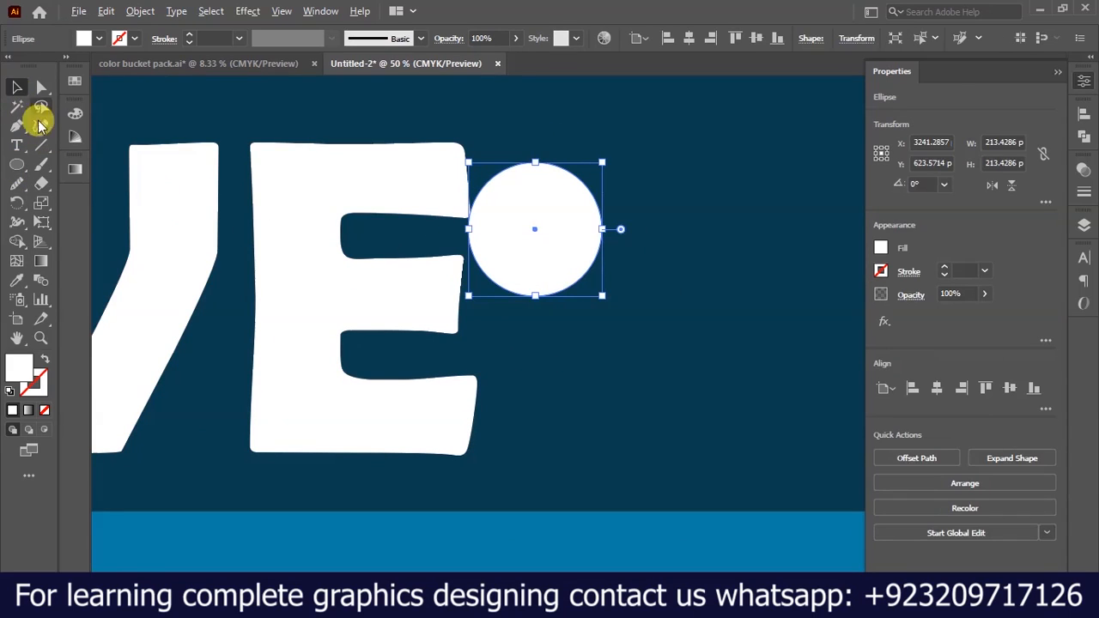
Place the circle clear of the E and duplicate it twice to the right to form a row of three.
{"action": "scroll", "coordinate": [478, 243], "scroll_direction": "down", "scroll_amount": 2}
{"action": "scroll", "coordinate": [648, 217], "scroll_direction": "up", "scroll_amount": 1}
{"action": "left_click_drag", "start_coordinate": [459, 251], "coordinate": [748, 227]}
{"action": "left_click", "coordinate": [643, 229], "text": "shift"}
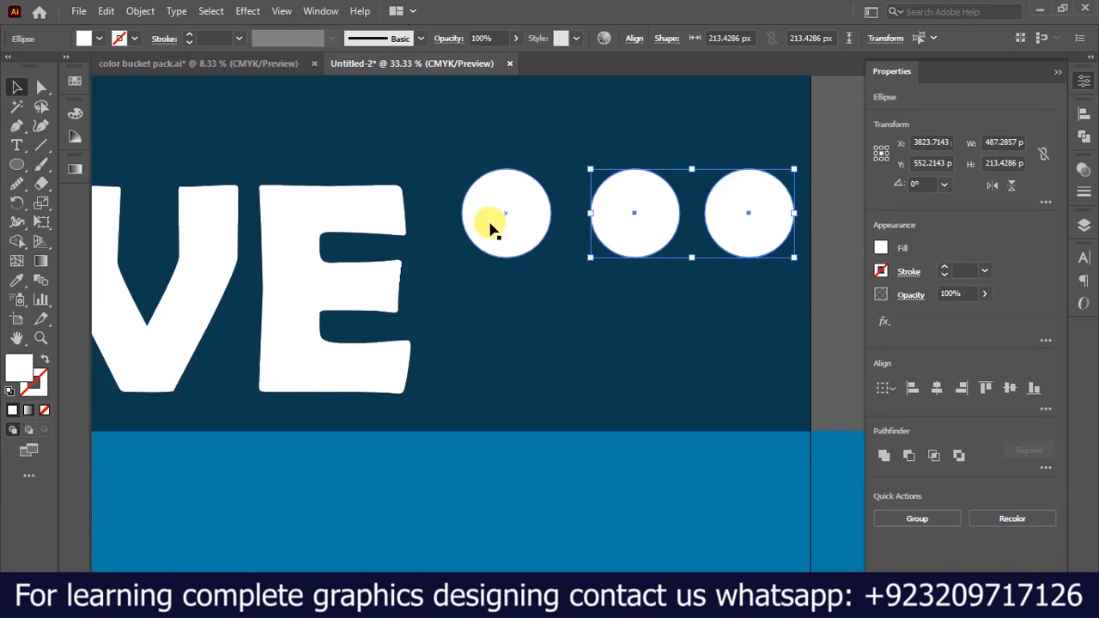
Scale the circles down to about 111 px and copy the row twice downward to form a 3 x 3 grid.
{"action": "left_click_drag", "start_coordinate": [790, 255], "coordinate": [584, 475], "text": "shift"}
{"action": "scroll", "coordinate": [567, 200], "scroll_direction": "up", "scroll_amount": 1, "text": "alt"}
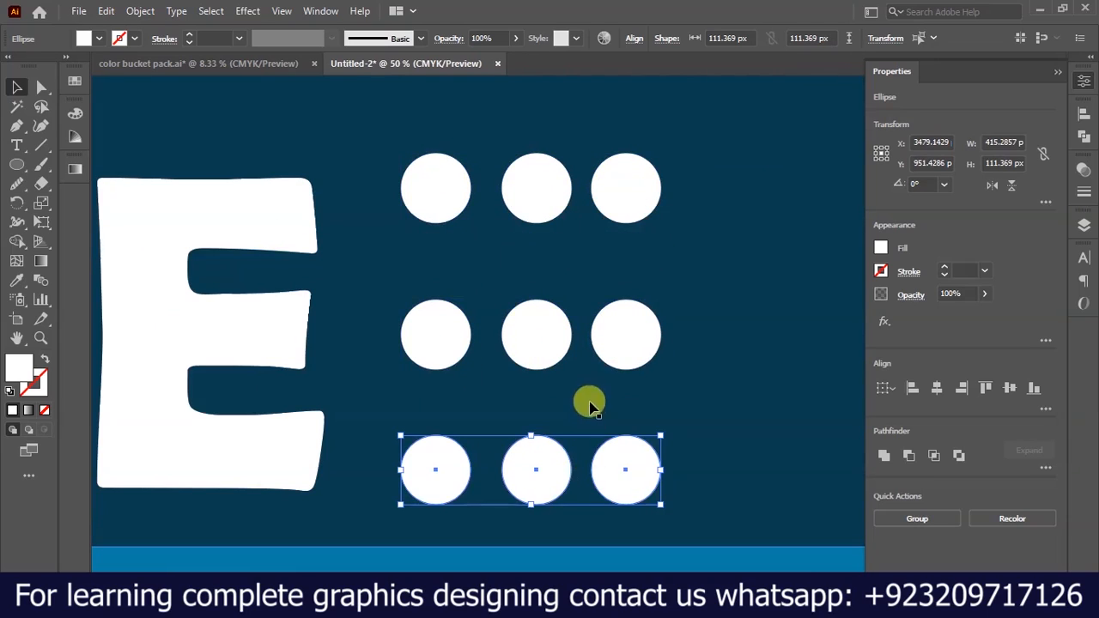
{"action": "scroll", "coordinate": [592, 361], "scroll_direction": "down", "scroll_amount": 2, "text": "alt"}
{"action": "left_click", "coordinate": [802, 257]}
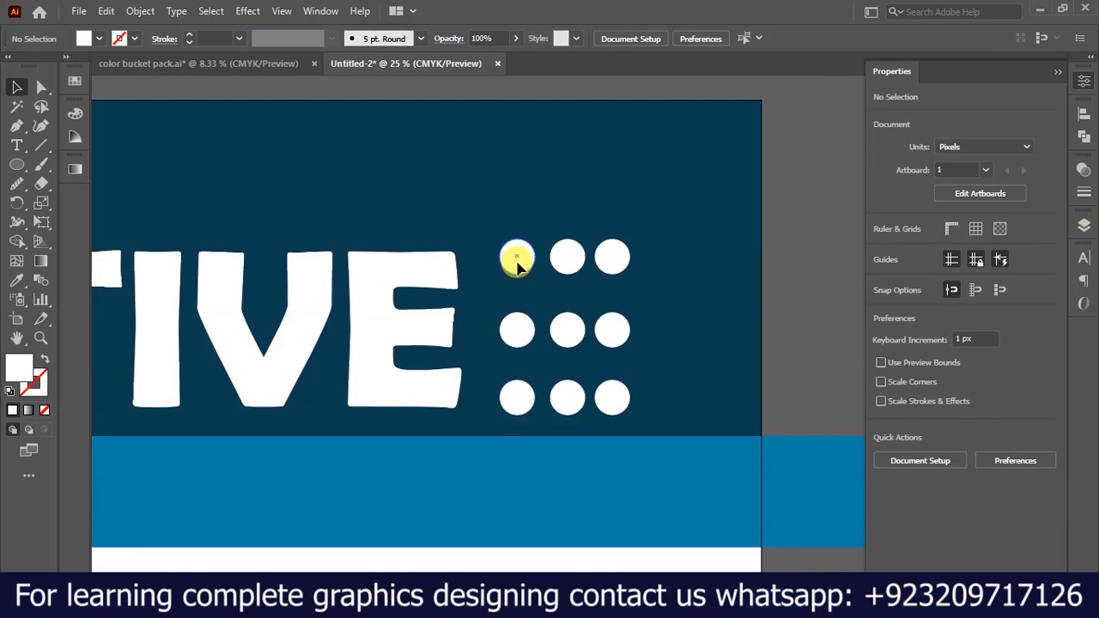
Fill the top row of circles from left to right with the red, yellow and green swatches.
{"action": "left_click", "coordinate": [516, 256]}
{"action": "left_click", "coordinate": [67, 62]}
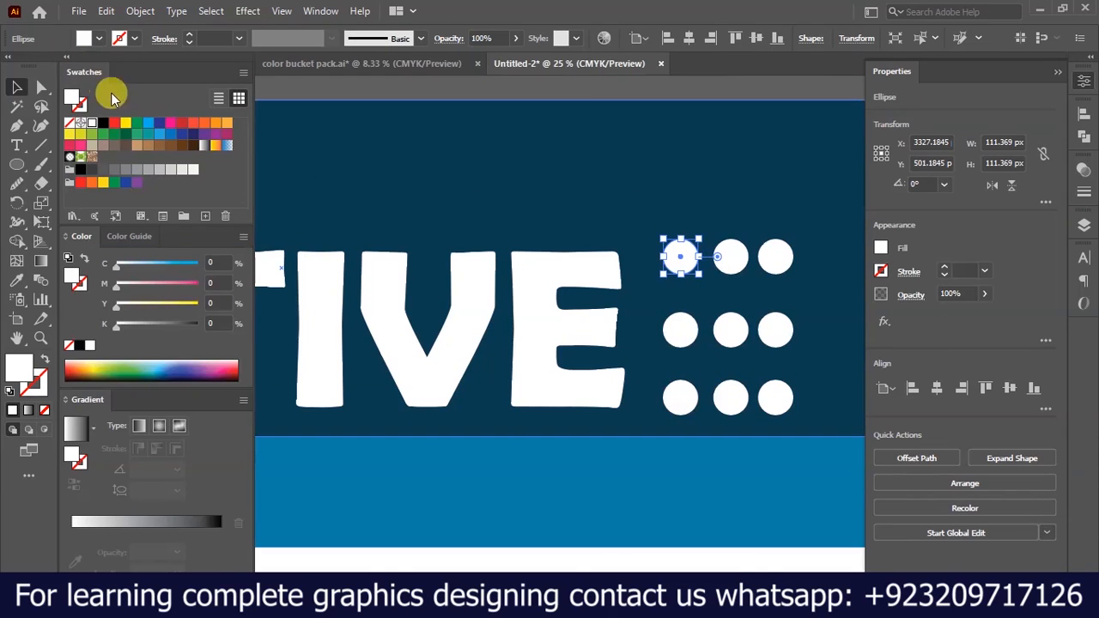
{"action": "left_click", "coordinate": [113, 125]}
{"action": "left_click", "coordinate": [731, 254]}
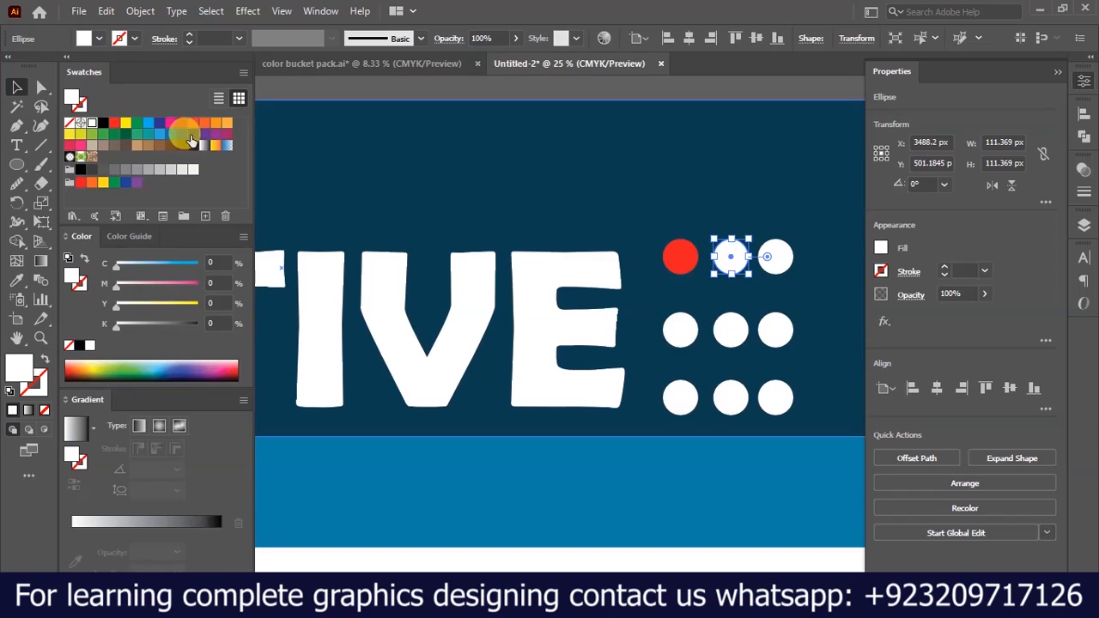
{"action": "left_click", "coordinate": [123, 125]}
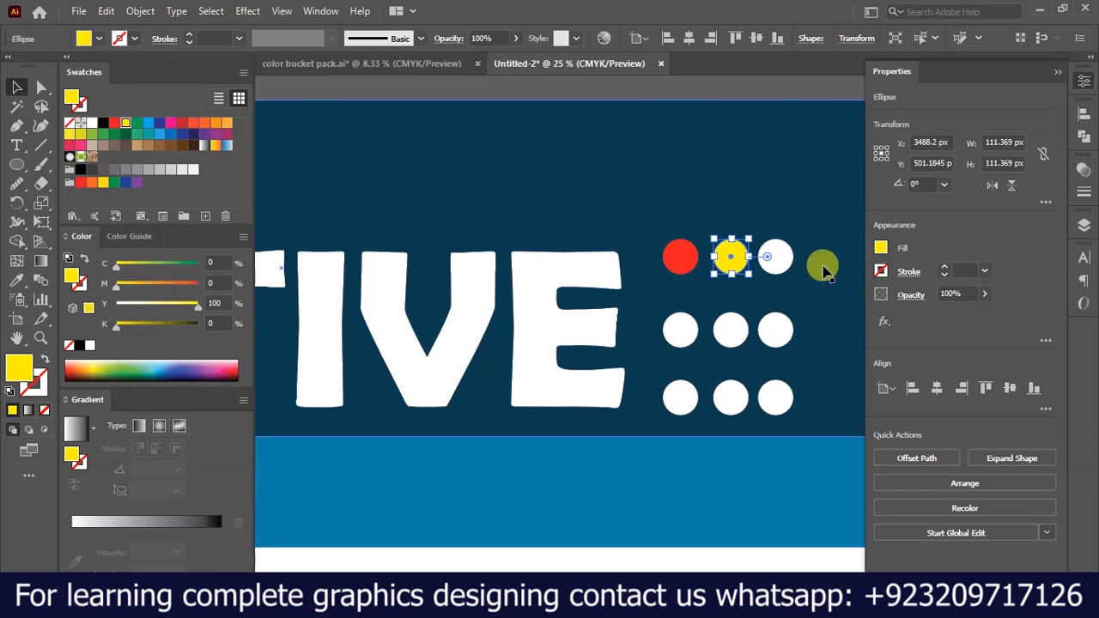
{"action": "left_click", "coordinate": [775, 255]}
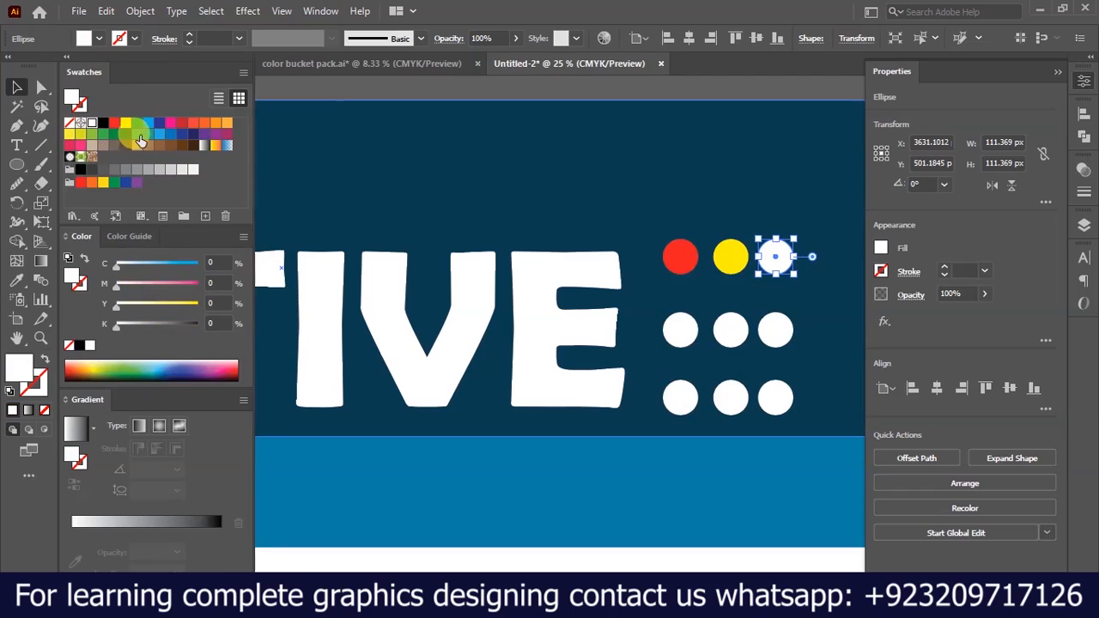
{"action": "left_click", "coordinate": [141, 140]}
Fill the middle row's first circle with light orange and its second with tan.
{"action": "left_click", "coordinate": [674, 332]}
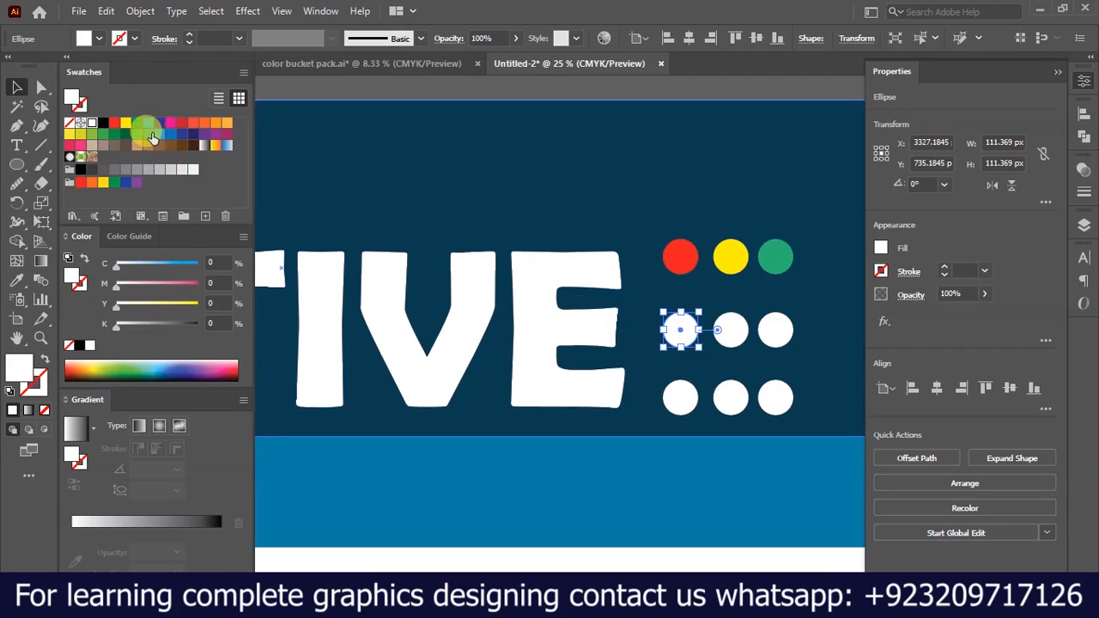
{"action": "left_click", "coordinate": [139, 139]}
{"action": "left_click", "coordinate": [731, 330]}
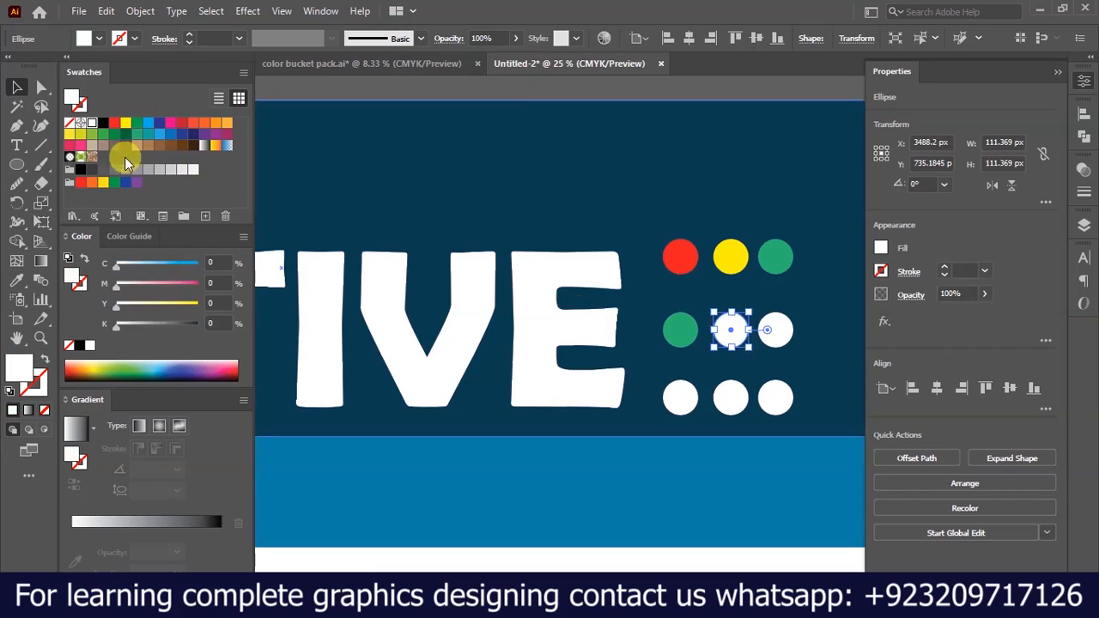
{"action": "left_click", "coordinate": [194, 137]}
{"action": "left_click", "coordinate": [225, 124]}
Fill the bottom row's circles with orange, yellow-green and light blue, and the middle row's last circle with purple.
{"action": "left_click", "coordinate": [684, 398]}
{"action": "left_click", "coordinate": [215, 123]}
{"action": "left_click", "coordinate": [731, 397]}
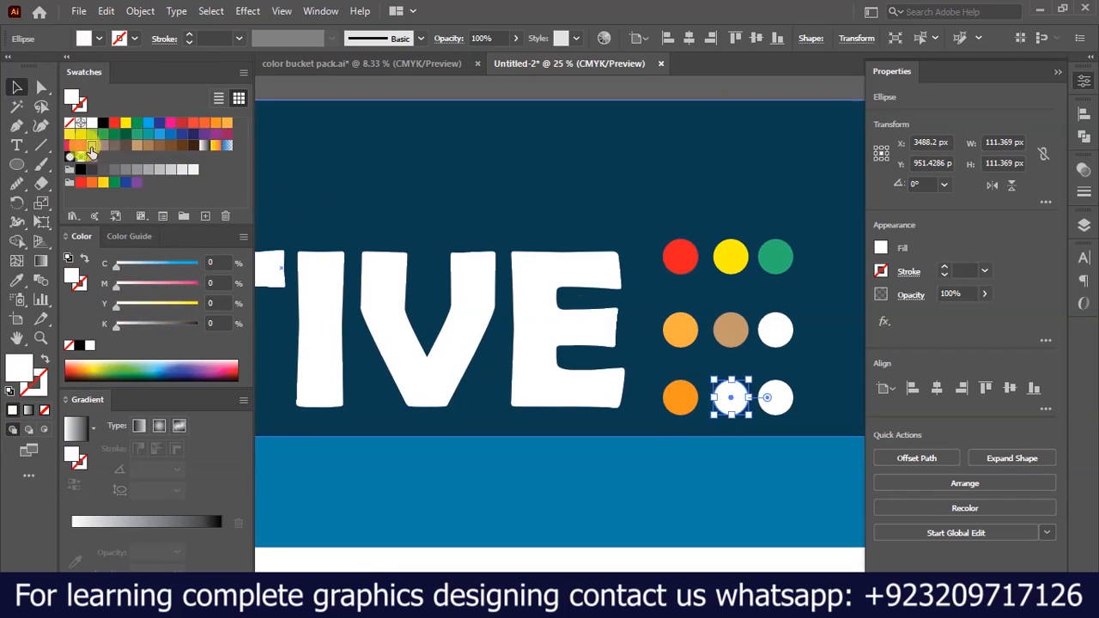
{"action": "left_click", "coordinate": [125, 124]}
{"action": "left_click", "coordinate": [775, 330]}
{"action": "left_click", "coordinate": [181, 134]}
{"action": "left_click", "coordinate": [775, 397]}
{"action": "left_click", "coordinate": [158, 138]}
{"action": "left_click", "coordinate": [834, 195]}
Narrow the Lorem ipsum text frame on the dark blue wave by moving its left edge inward.
{"action": "scroll", "coordinate": [835, 195], "scroll_direction": "down", "scroll_amount": 3}
{"action": "left_click_drag", "start_coordinate": [334, 201], "coordinate": [299, 213]}
{"action": "left_click_drag", "start_coordinate": [576, 322], "coordinate": [534, 287]}
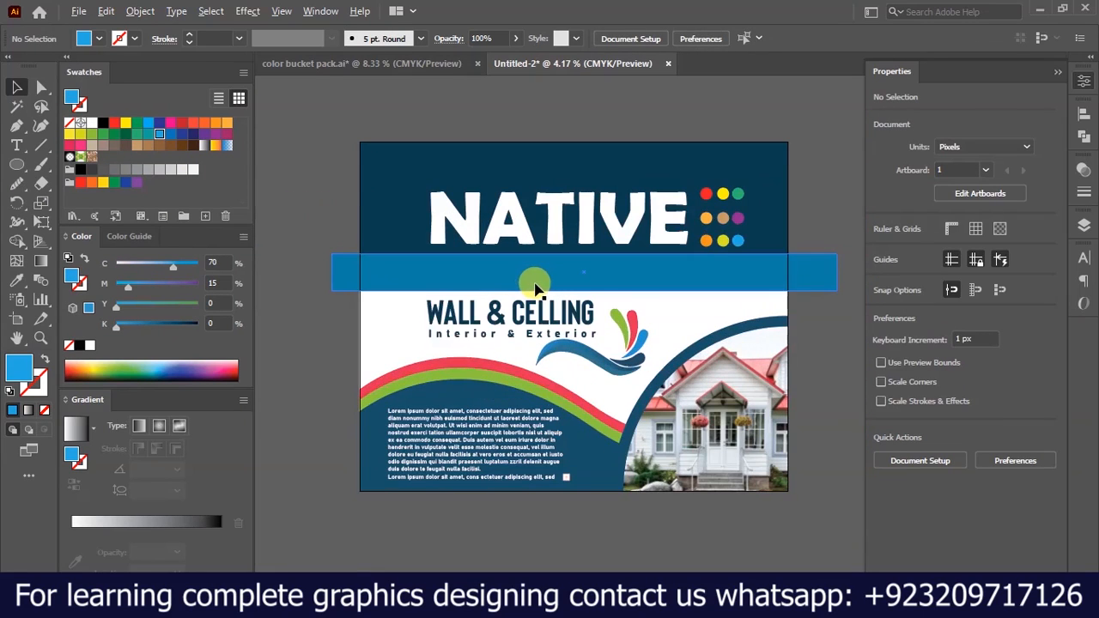
{"action": "scroll", "coordinate": [580, 349], "scroll_direction": "up", "scroll_amount": 1}
{"action": "scroll", "coordinate": [470, 373], "scroll_direction": "down", "scroll_amount": 1}
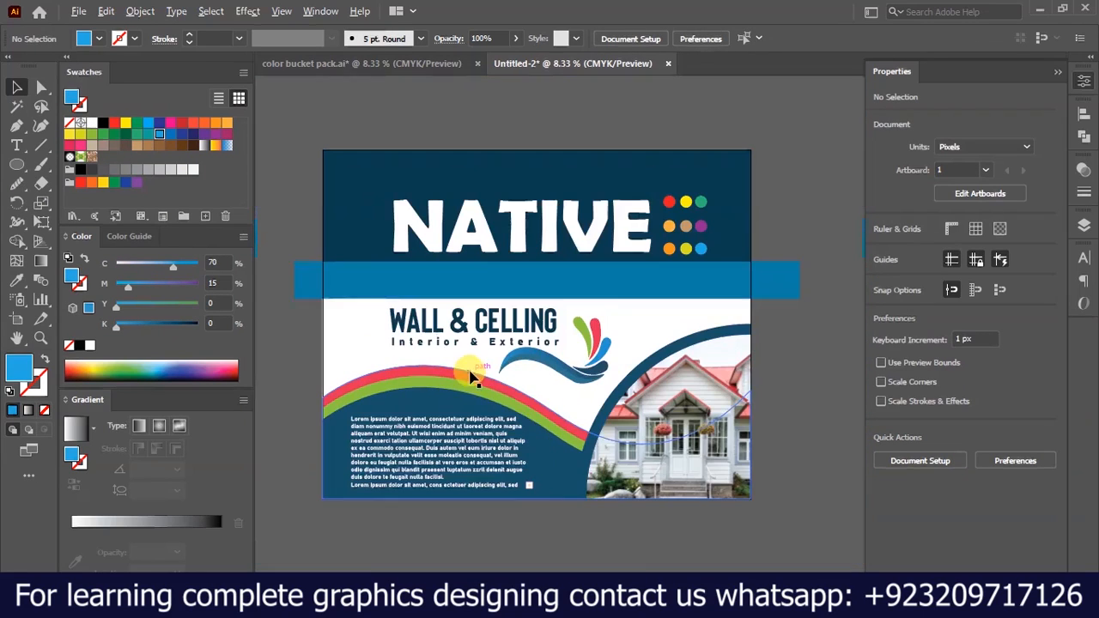
{"action": "scroll", "coordinate": [421, 455], "scroll_direction": "up", "scroll_amount": 1}
{"action": "left_click", "coordinate": [391, 453]}
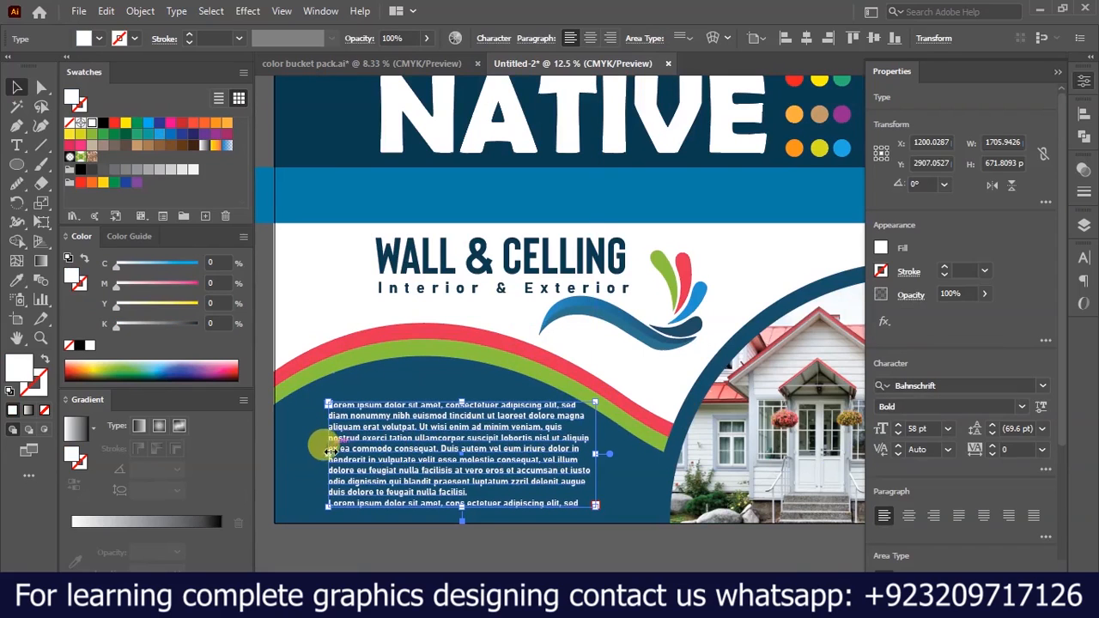
{"action": "left_click_drag", "start_coordinate": [329, 453], "coordinate": [417, 447]}
{"action": "scroll", "coordinate": [408, 439], "scroll_direction": "up", "scroll_amount": 1}
{"action": "scroll", "coordinate": [446, 414], "scroll_direction": "down", "scroll_amount": 2}
{"action": "left_click", "coordinate": [437, 491]}
{"action": "scroll", "coordinate": [437, 485], "scroll_direction": "down", "scroll_amount": 1}
{"action": "scroll", "coordinate": [547, 331], "scroll_direction": "up", "scroll_amount": 1}
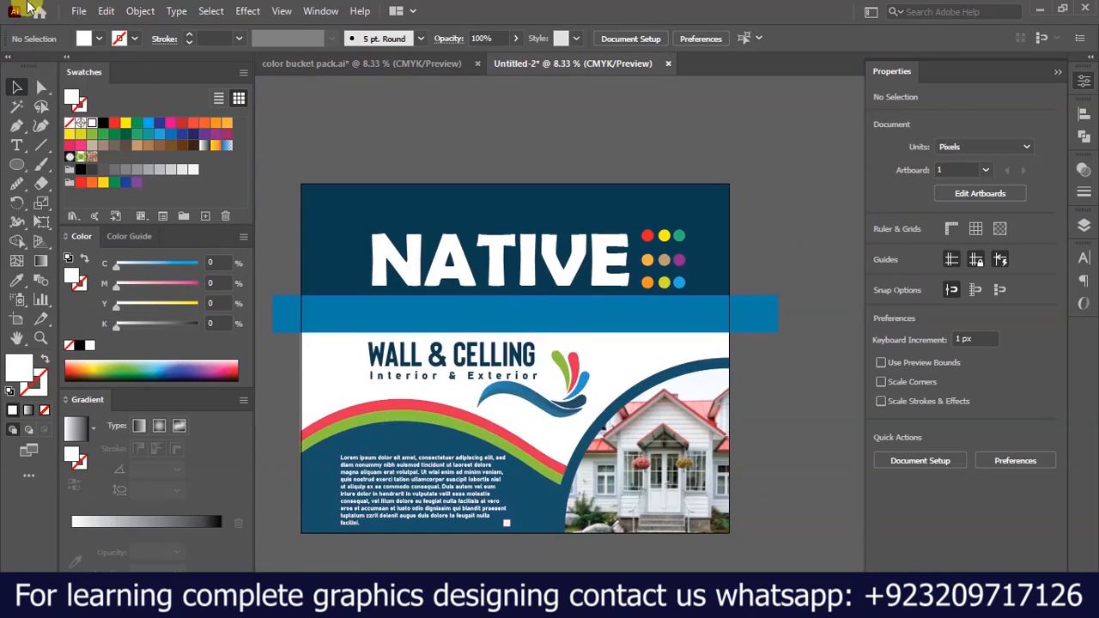
Export the artwork to the Desktop as a JPEG named design, using all artboards, the RGB color model, maximum quality and 300 ppi.
{"action": "left_click", "coordinate": [80, 12]}
{"action": "mouse_move", "coordinate": [172, 324]}
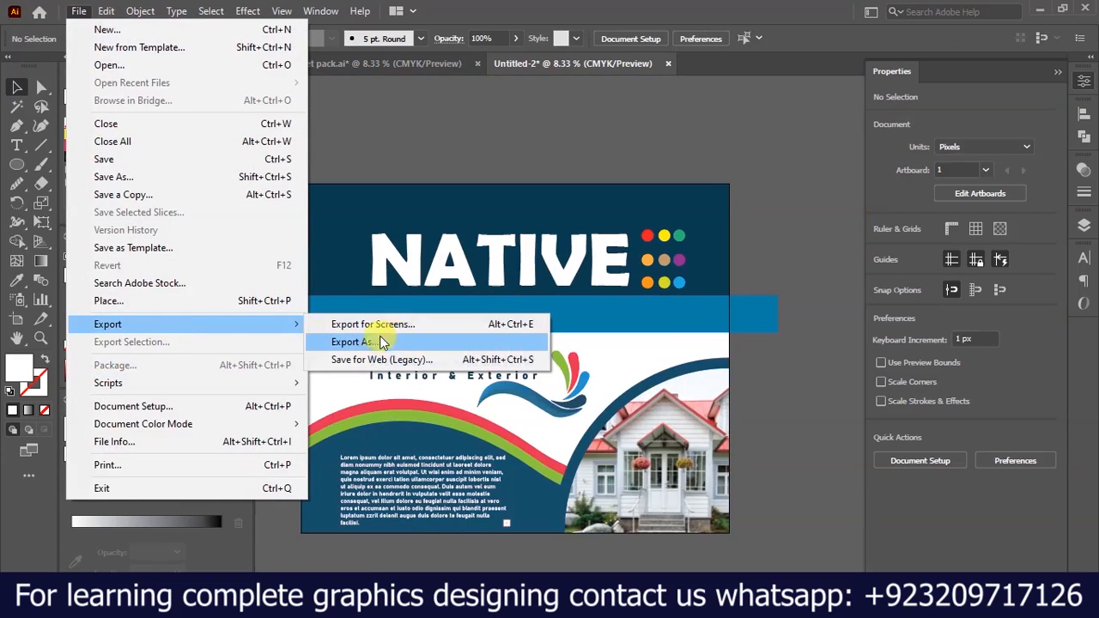
{"action": "left_click", "coordinate": [412, 342]}
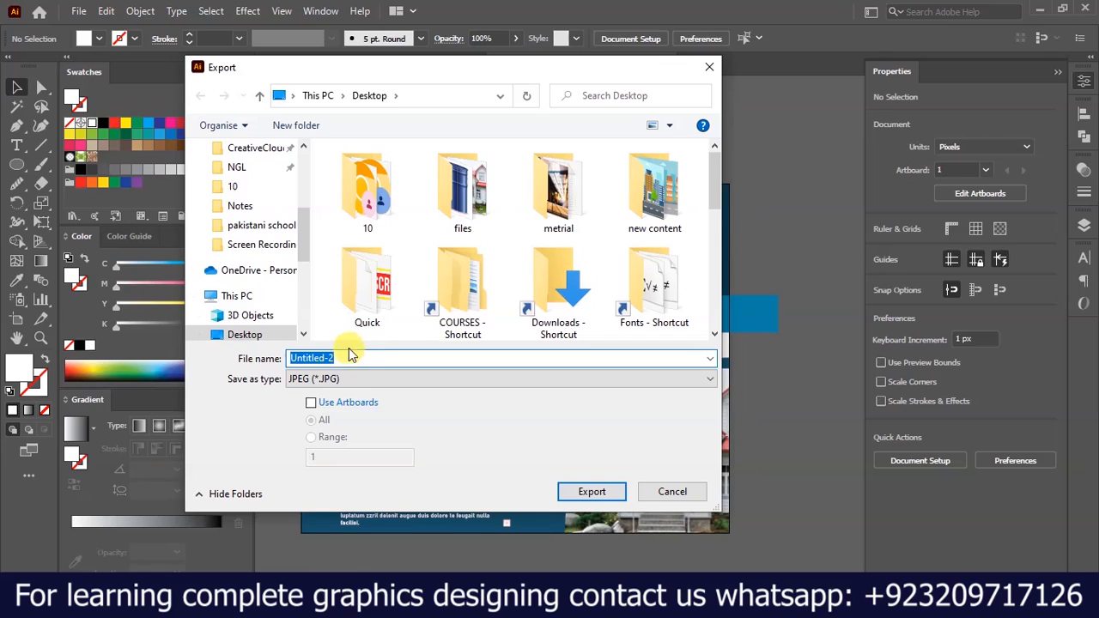
{"action": "type", "text": "design"}
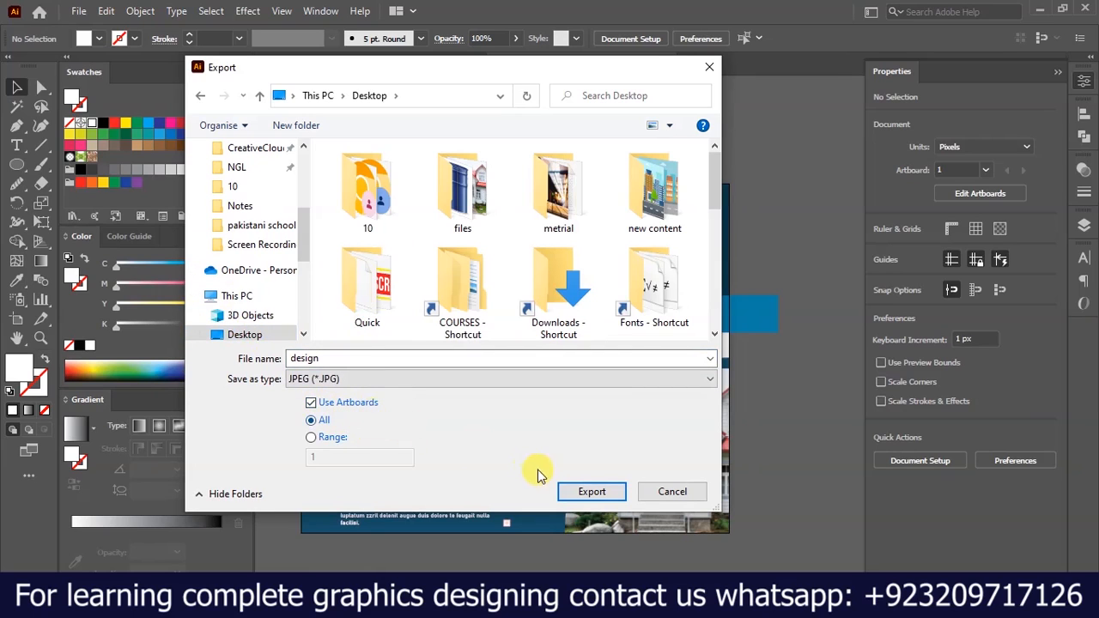
{"action": "left_click", "coordinate": [591, 492]}
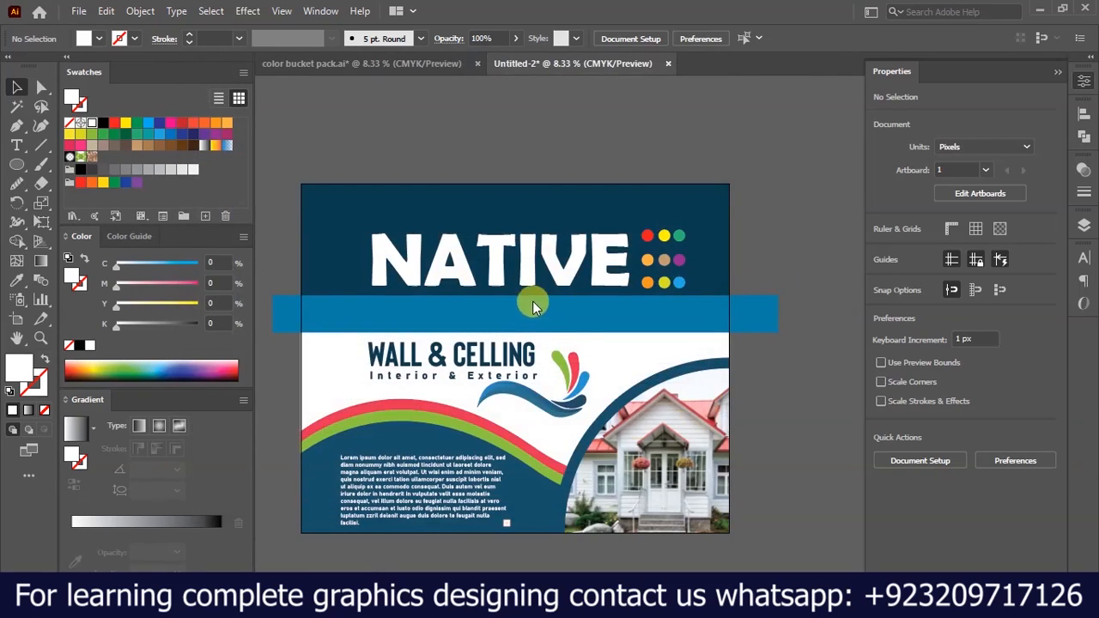
{"action": "left_click", "coordinate": [515, 279]}
{"action": "left_click", "coordinate": [502, 296]}
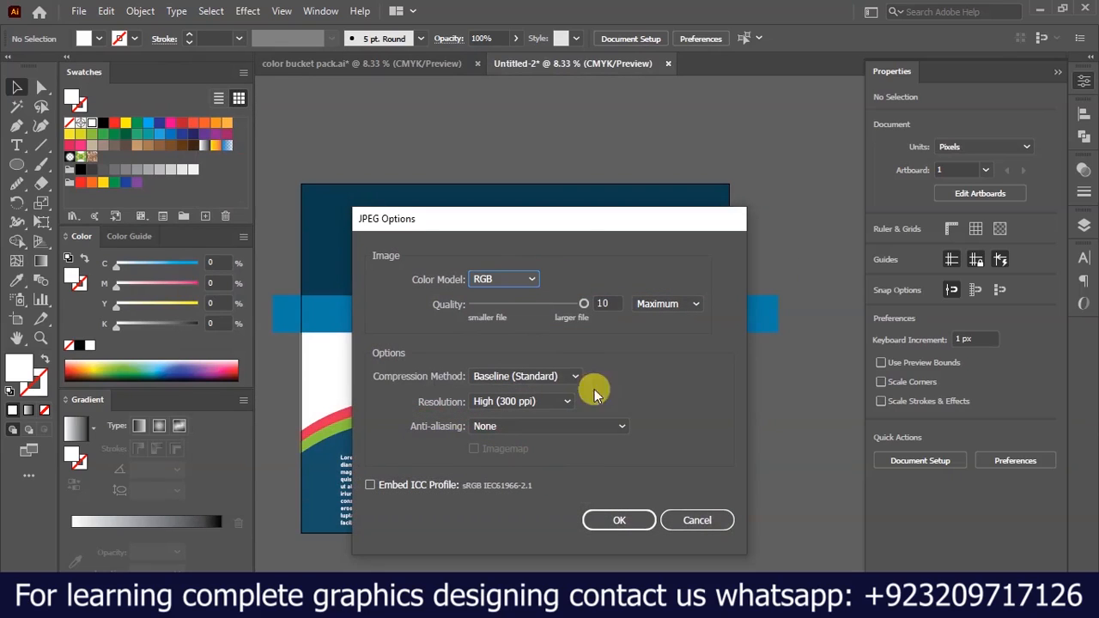
{"action": "left_click", "coordinate": [618, 521]}
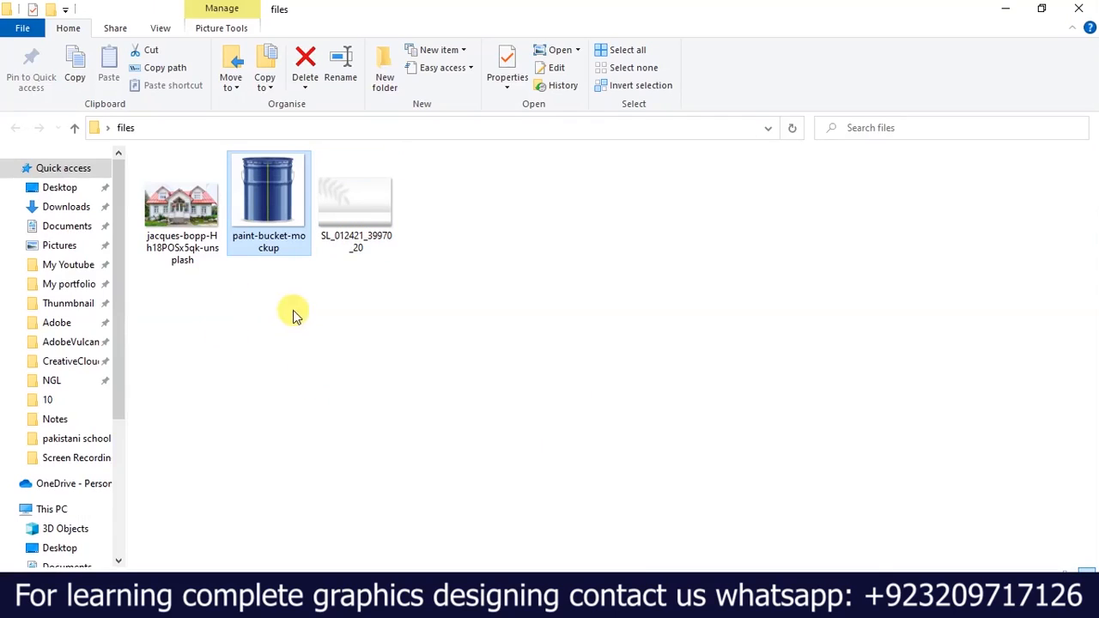
Open the paint-bucket-mockup file from the files folder in Photoshop.
{"action": "mouse_move", "coordinate": [275, 221]}
{"action": "left_mouse_down"}
{"action": "mouse_move", "coordinate": [616, 508]}
{"action": "mouse_move", "coordinate": [488, 570]}
{"action": "mouse_move", "coordinate": [468, 601]}
{"action": "left_mouse_up"}
{"action": "left_click_drag", "start_coordinate": [469, 554], "coordinate": [447, 335]}
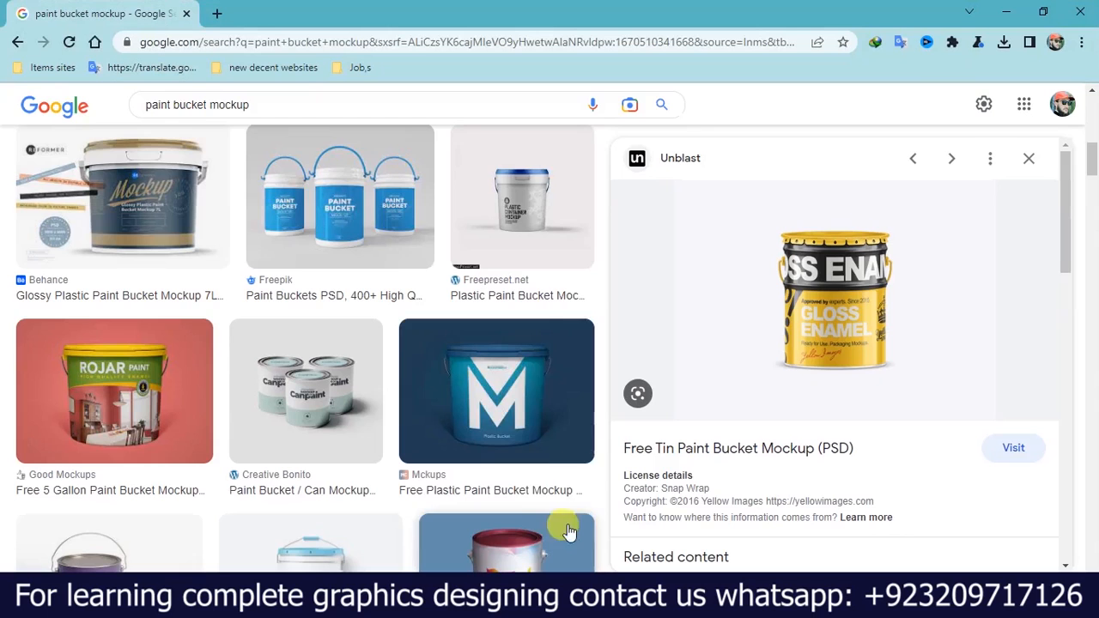
Examine the browser's image results for paint bucket mockup, including the preview of the green plastic bucket.
{"action": "scroll", "coordinate": [133, 129], "scroll_direction": "down", "scroll_amount": 5}
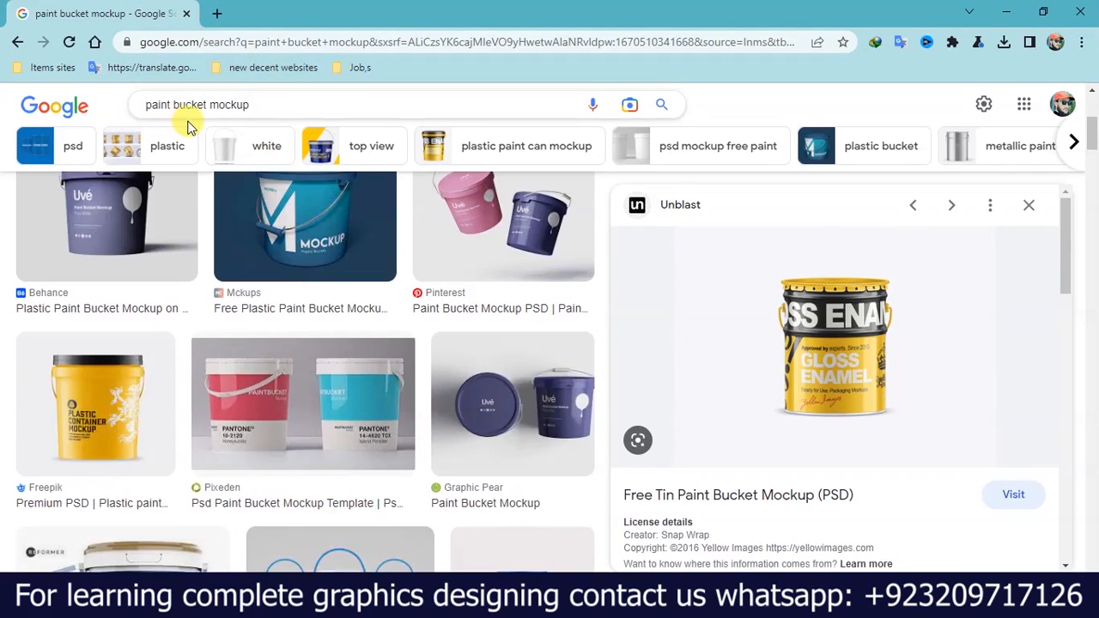
{"action": "scroll", "coordinate": [859, 361], "scroll_direction": "up", "scroll_amount": 5}
{"action": "scroll", "coordinate": [886, 424], "scroll_direction": "down", "scroll_amount": 1}
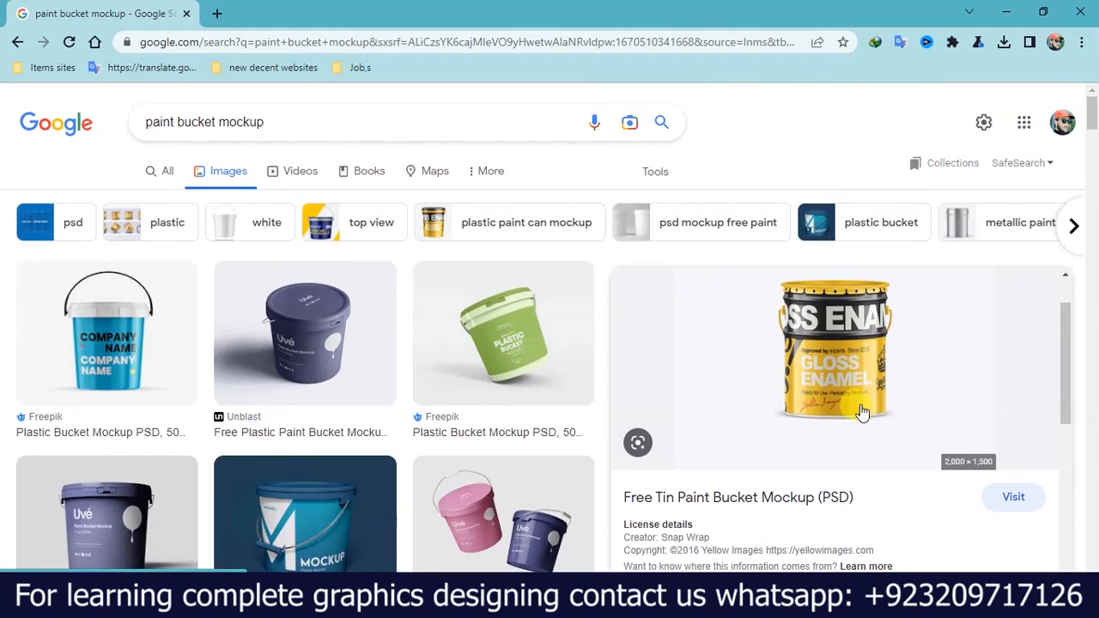
{"action": "scroll", "coordinate": [429, 333], "scroll_direction": "down", "scroll_amount": 2}
{"action": "scroll", "coordinate": [430, 333], "scroll_direction": "up", "scroll_amount": 2}
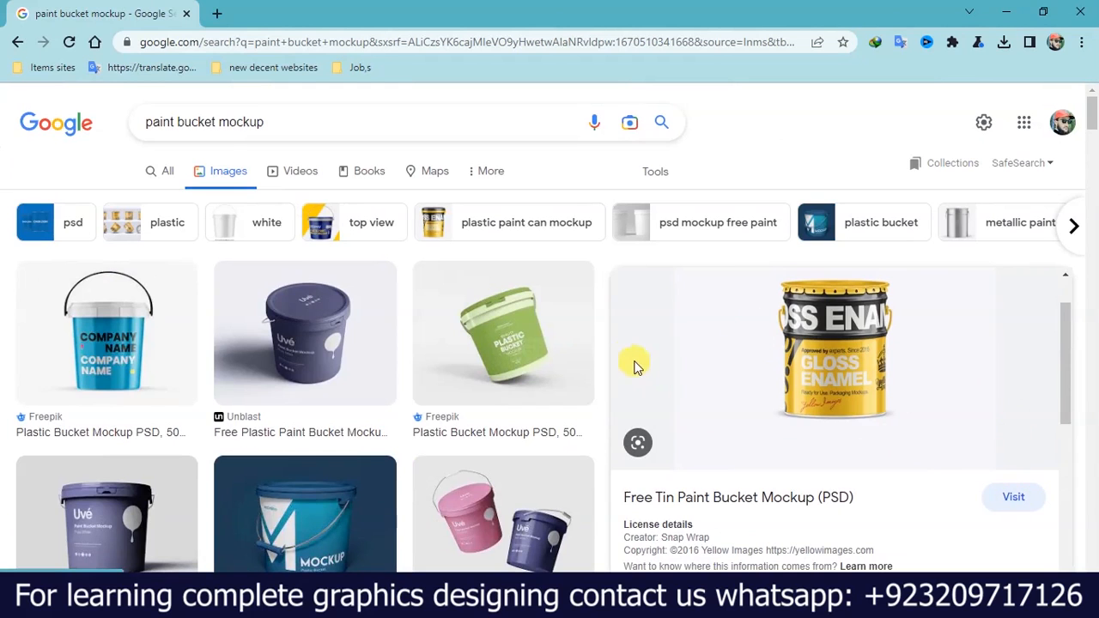
{"action": "scroll", "coordinate": [631, 360], "scroll_direction": "up", "scroll_amount": 1}
{"action": "left_click", "coordinate": [442, 379]}
{"action": "scroll", "coordinate": [444, 307], "scroll_direction": "down", "scroll_amount": 2}
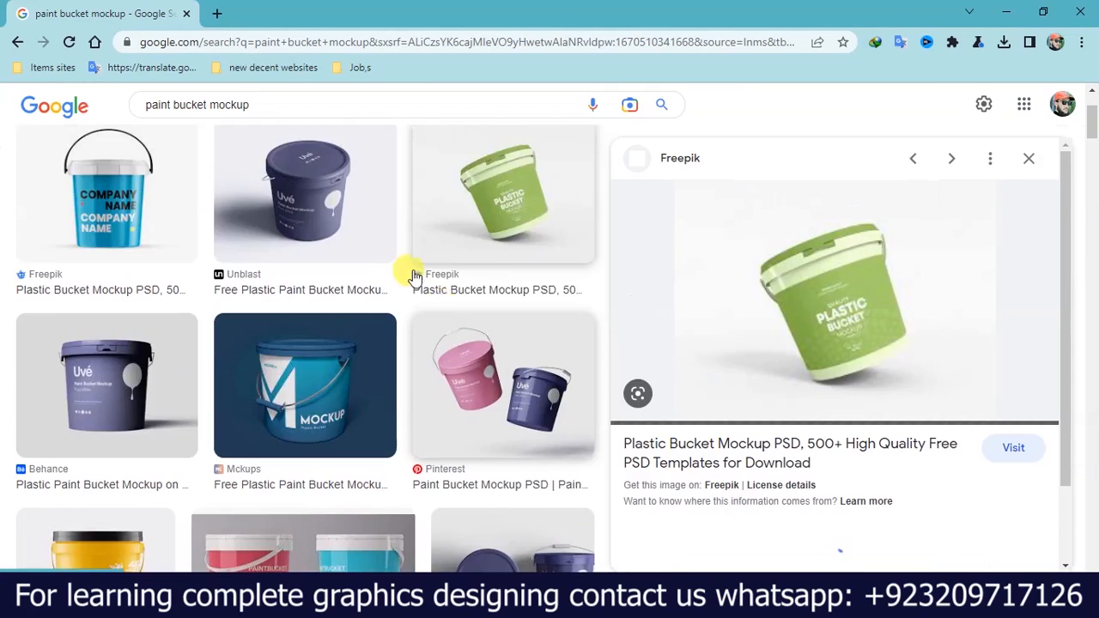
{"action": "scroll", "coordinate": [533, 450], "scroll_direction": "down", "scroll_amount": 3}
{"action": "scroll", "coordinate": [481, 421], "scroll_direction": "down", "scroll_amount": 9}
{"action": "scroll", "coordinate": [441, 394], "scroll_direction": "up", "scroll_amount": 4}
{"action": "scroll", "coordinate": [493, 346], "scroll_direction": "down", "scroll_amount": 3}
{"action": "scroll", "coordinate": [209, 352], "scroll_direction": "down", "scroll_amount": 3}
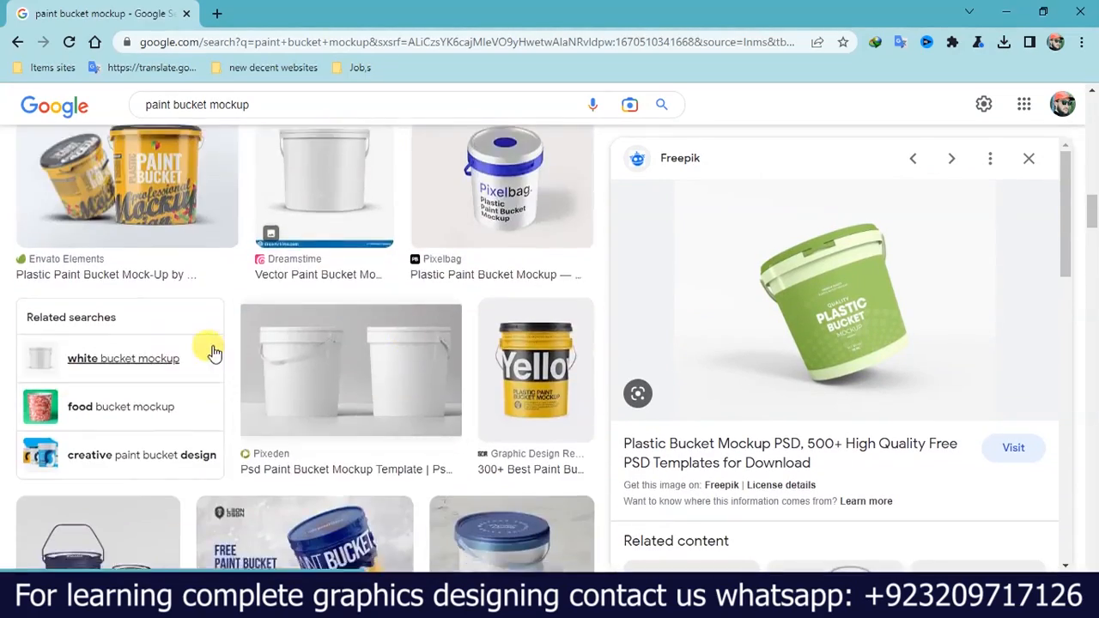
{"action": "scroll", "coordinate": [209, 351], "scroll_direction": "down", "scroll_amount": 2}
{"action": "scroll", "coordinate": [184, 314], "scroll_direction": "up", "scroll_amount": 2}
{"action": "scroll", "coordinate": [184, 314], "scroll_direction": "down", "scroll_amount": 3}
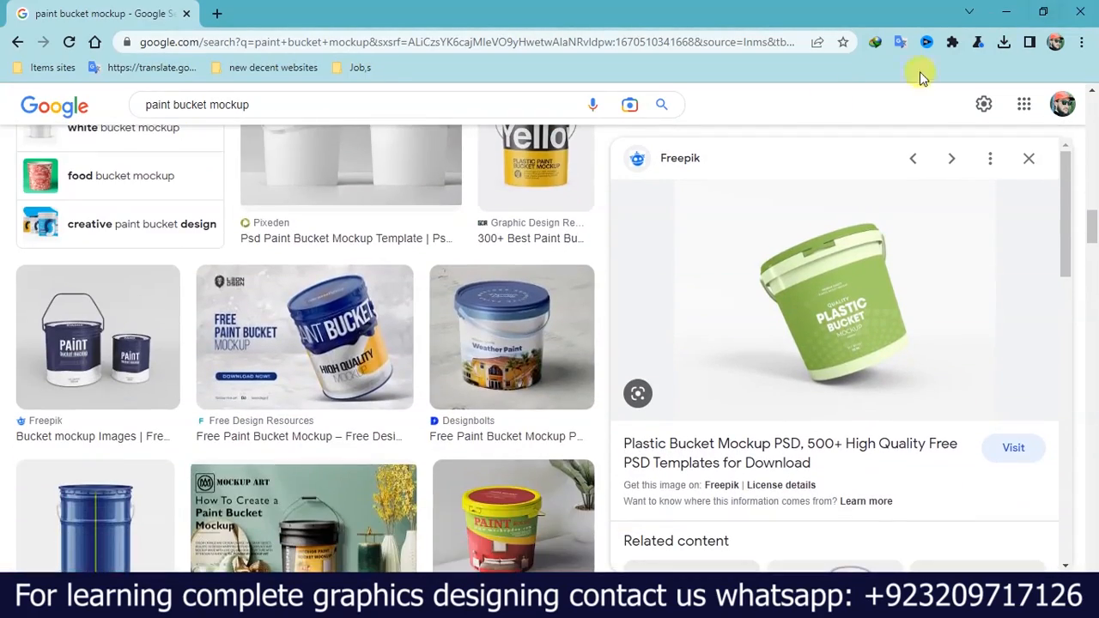
{"action": "scroll", "coordinate": [640, 239], "scroll_direction": "down", "scroll_amount": 3}
{"action": "left_click", "coordinate": [1020, 12]}
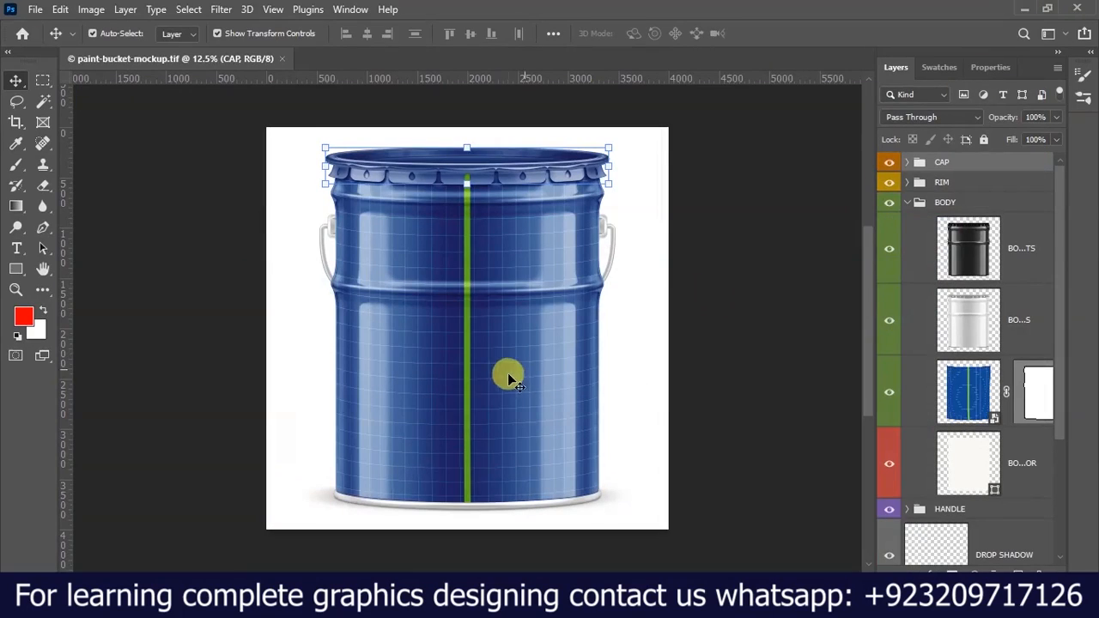
Place the design-01 image from the Desktop inside the BODY DESIGN smart object, save it and return to the mockup document.
{"action": "left_click", "coordinate": [995, 419]}
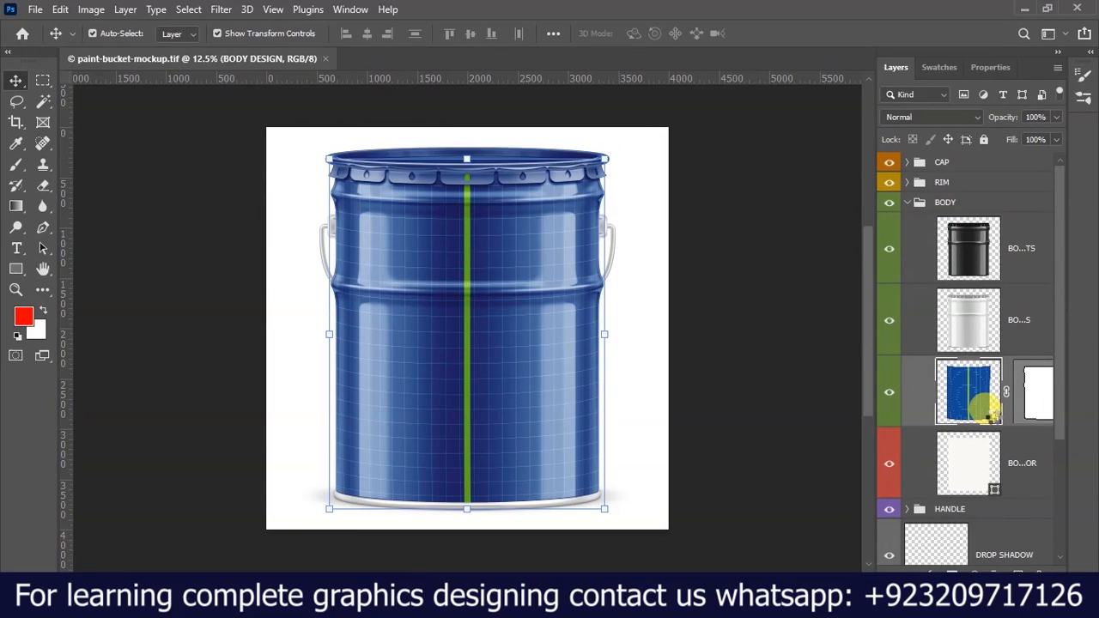
{"action": "double_click", "coordinate": [995, 415]}
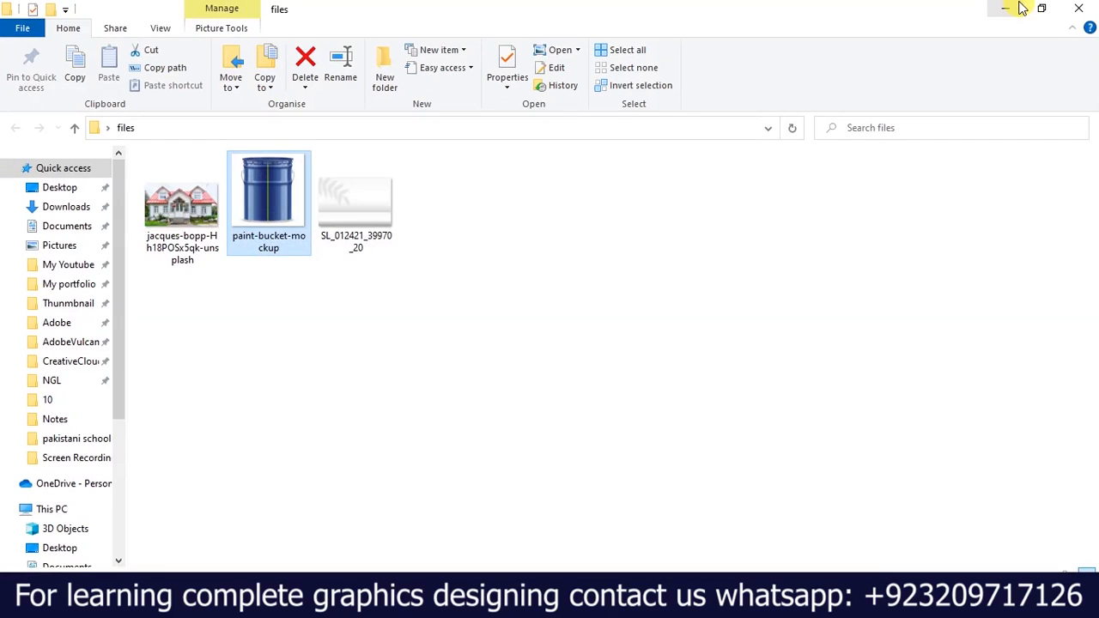
{"action": "left_click", "coordinate": [1020, 8]}
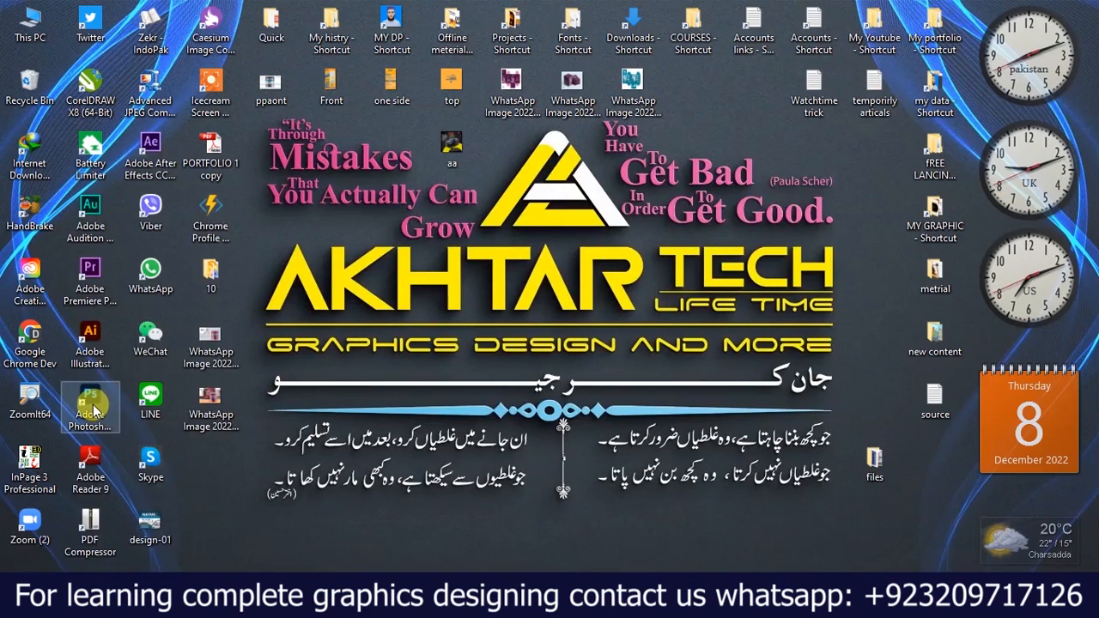
{"action": "left_click_drag", "start_coordinate": [150, 538], "coordinate": [529, 577]}
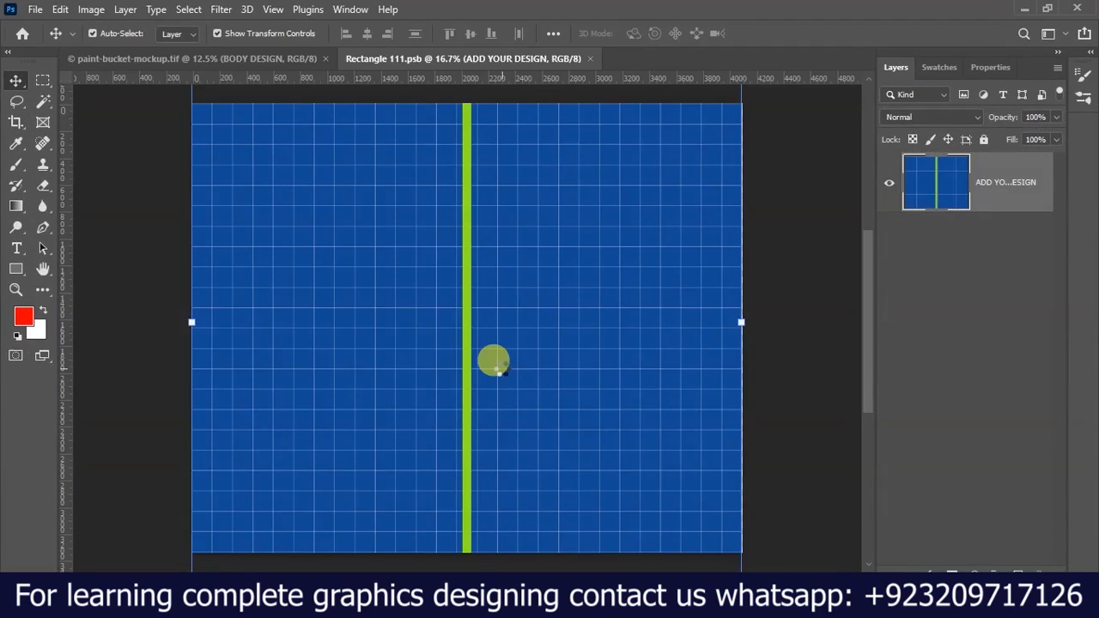
{"action": "left_click_drag", "start_coordinate": [498, 366], "coordinate": [503, 368]}
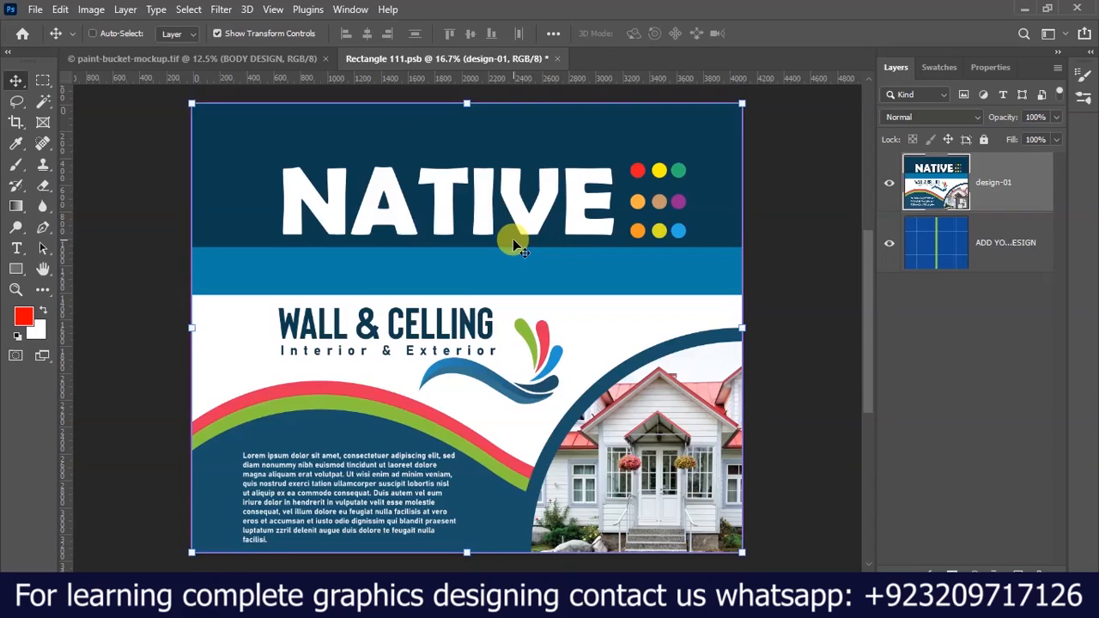
{"action": "key", "text": "ctrl+s"}
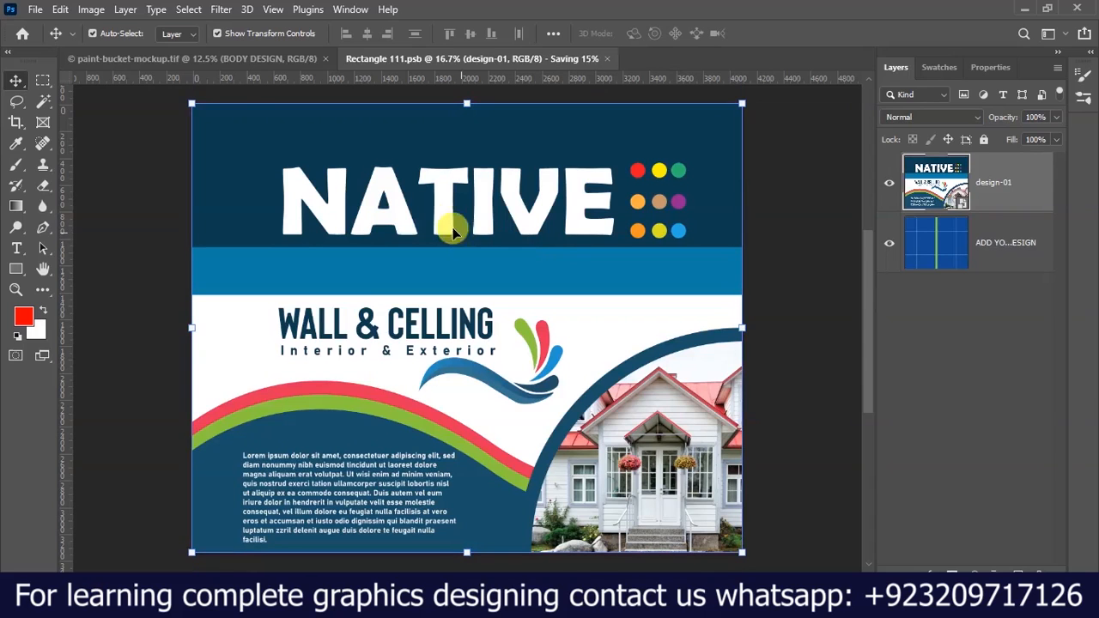
{"action": "left_click", "coordinate": [212, 58]}
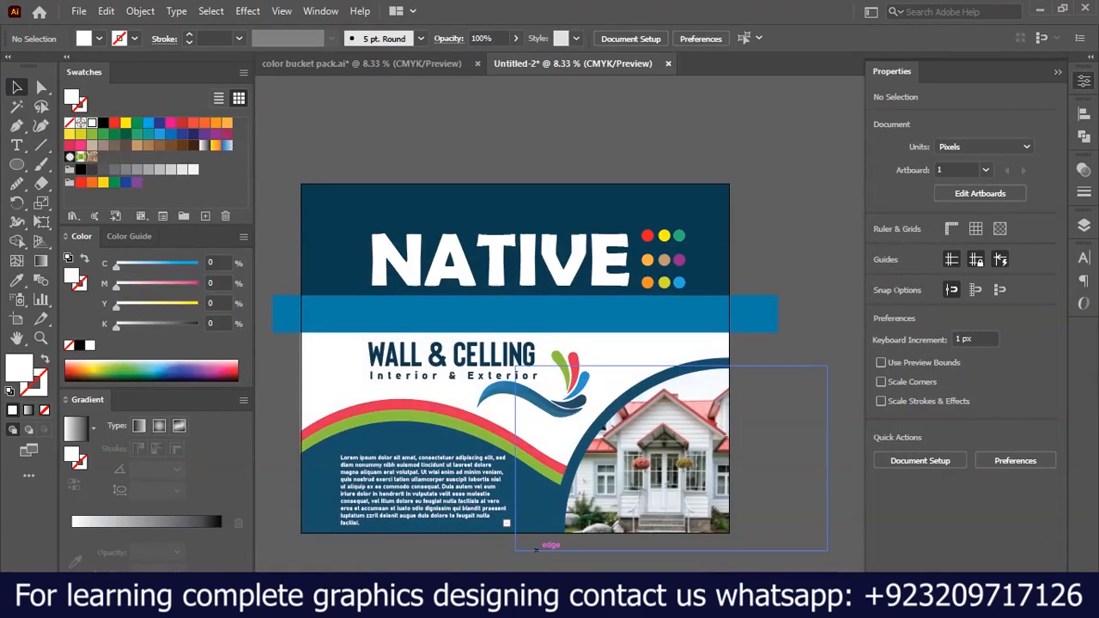
Place the SL_012421_39970_20 background image from the files folder into the paint-bucket-mockup document.
{"action": "left_click", "coordinate": [431, 601]}
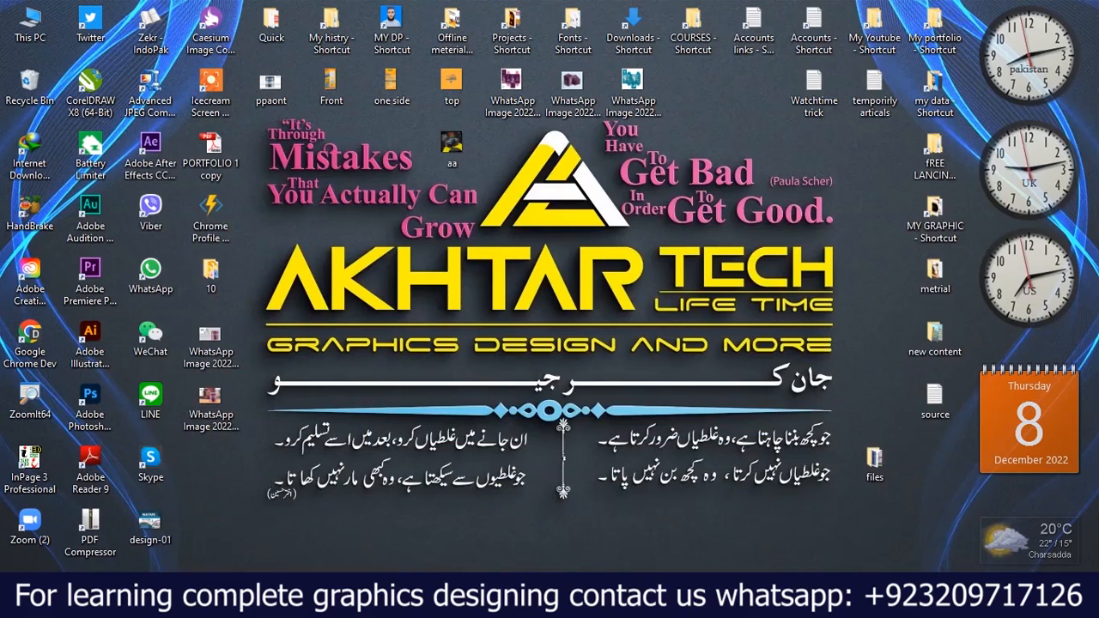
{"action": "left_click", "coordinate": [412, 601]}
{"action": "double_click", "coordinate": [371, 213]}
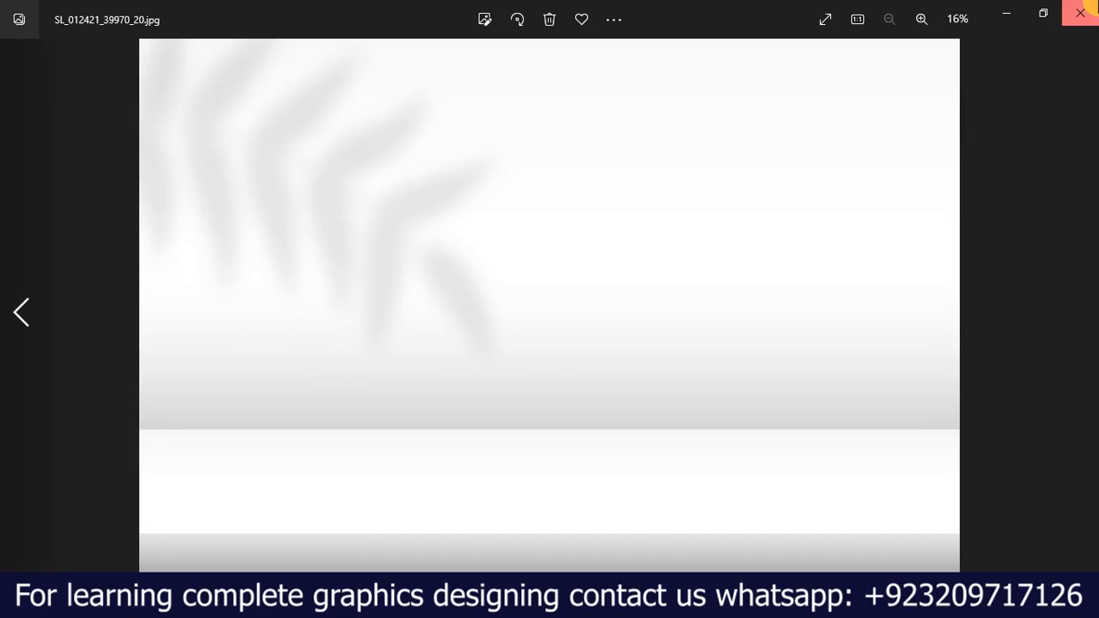
{"action": "left_click", "coordinate": [1080, 12]}
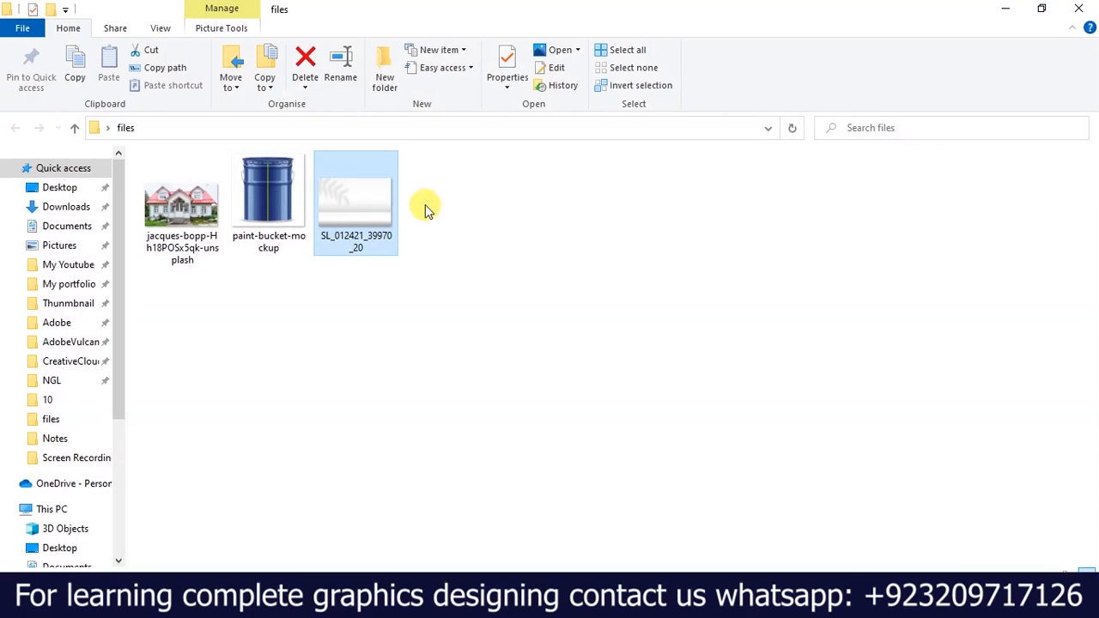
{"action": "left_click_drag", "start_coordinate": [375, 209], "coordinate": [483, 337]}
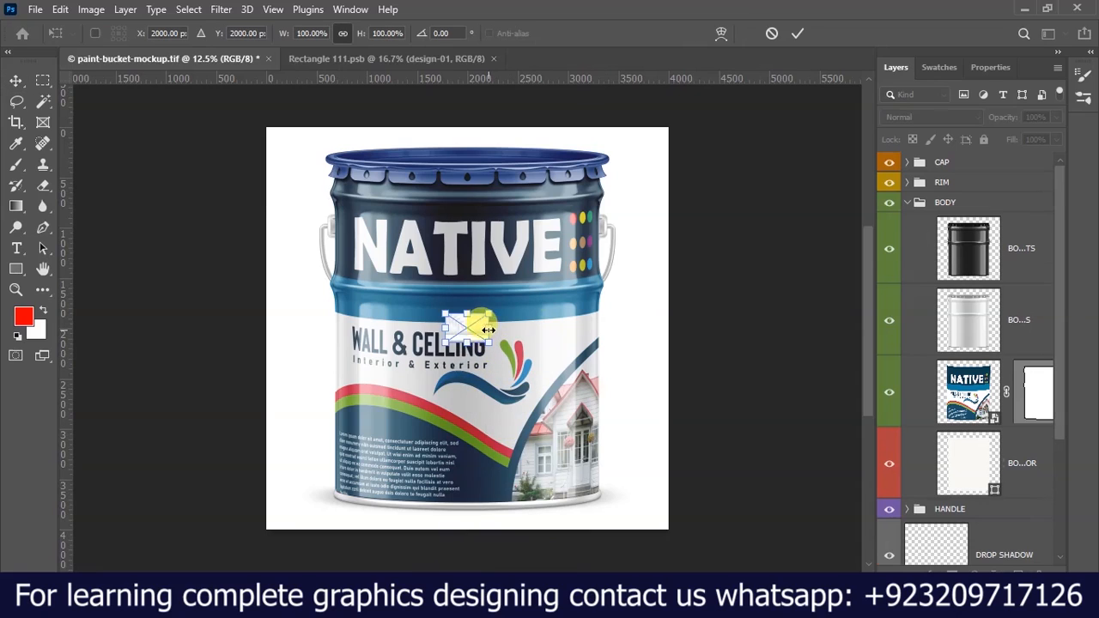
{"action": "left_click", "coordinate": [796, 34]}
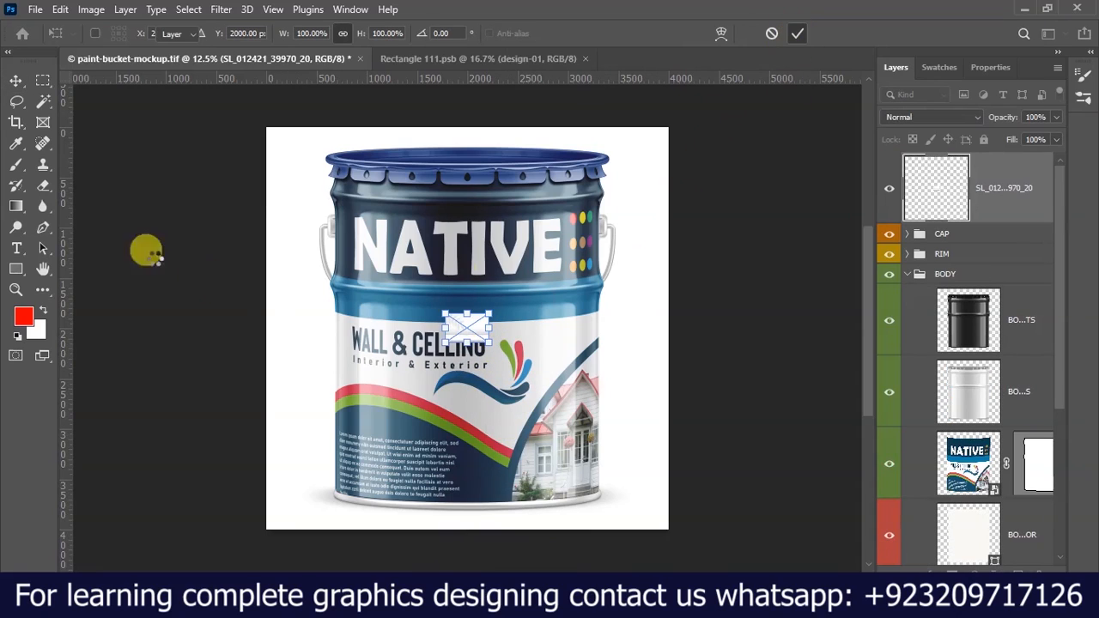
Widen the canvas equally on both sides of the bucket with the Crop tool to about 7500 px.
{"action": "left_click", "coordinate": [15, 122]}
{"action": "scroll", "coordinate": [419, 277], "scroll_direction": "down", "scroll_amount": 2}
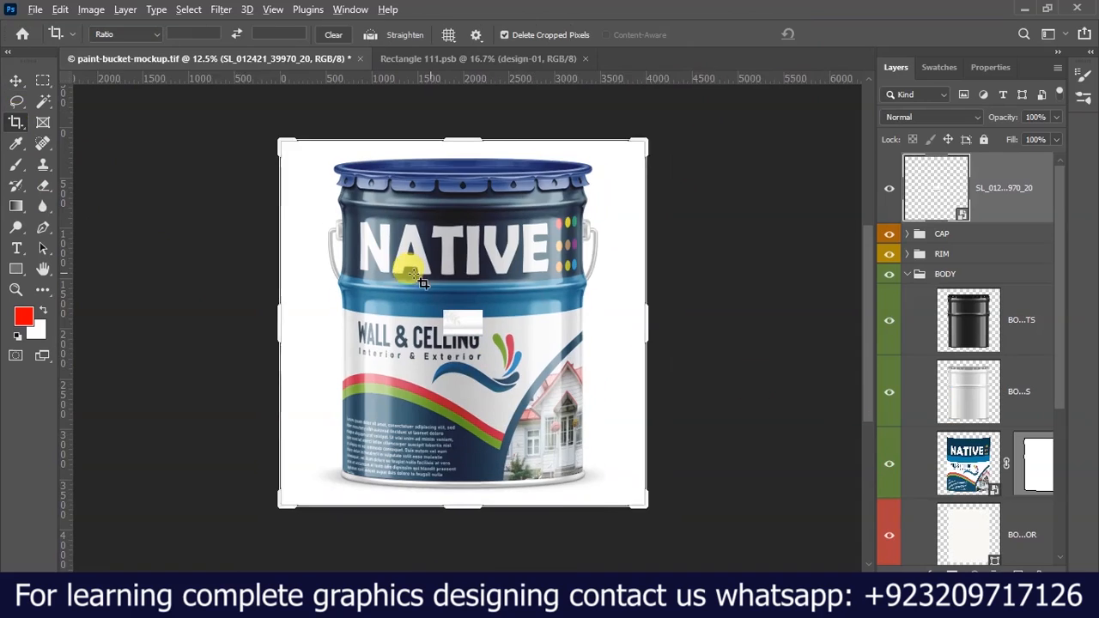
{"action": "left_click_drag", "start_coordinate": [629, 313], "coordinate": [771, 320]}
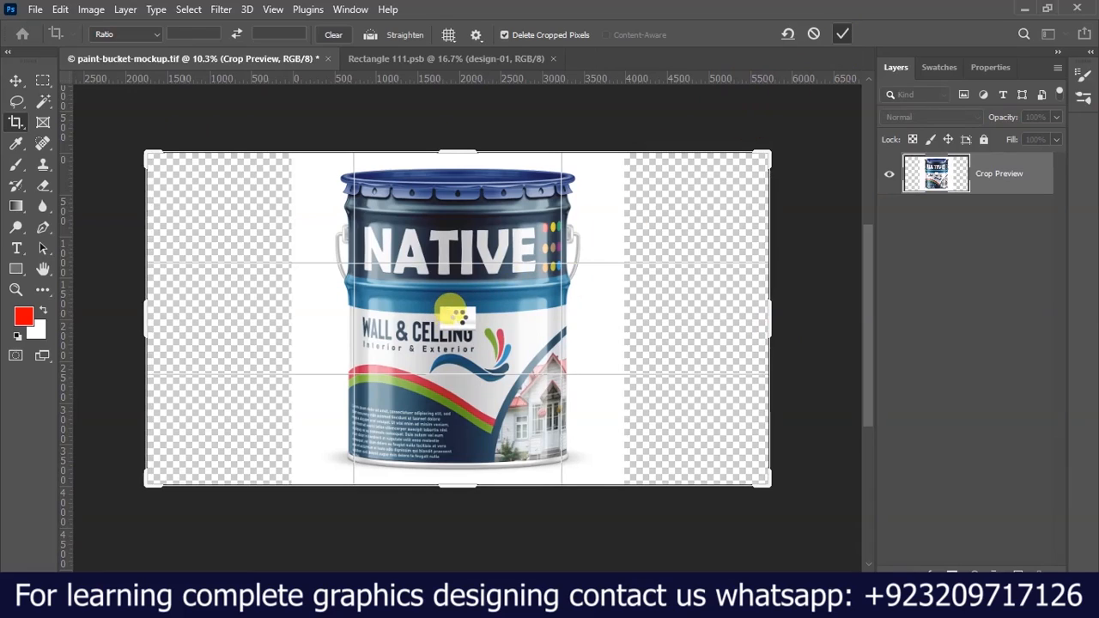
{"action": "key", "text": "Return"}
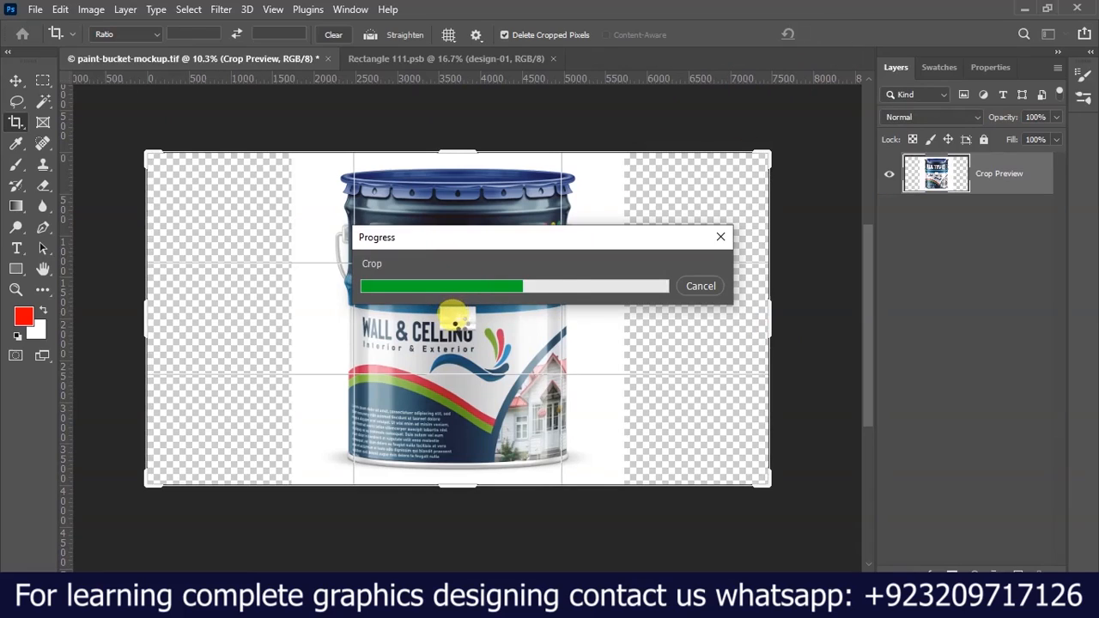
Scale the placed leaf-shadow image to about 1412% and move its layer behind the bucket, directly above the BACKGROUND layer.
{"action": "left_click", "coordinate": [15, 79]}
{"action": "left_click_drag", "start_coordinate": [478, 321], "coordinate": [714, 370]}
{"action": "left_click", "coordinate": [793, 32]}
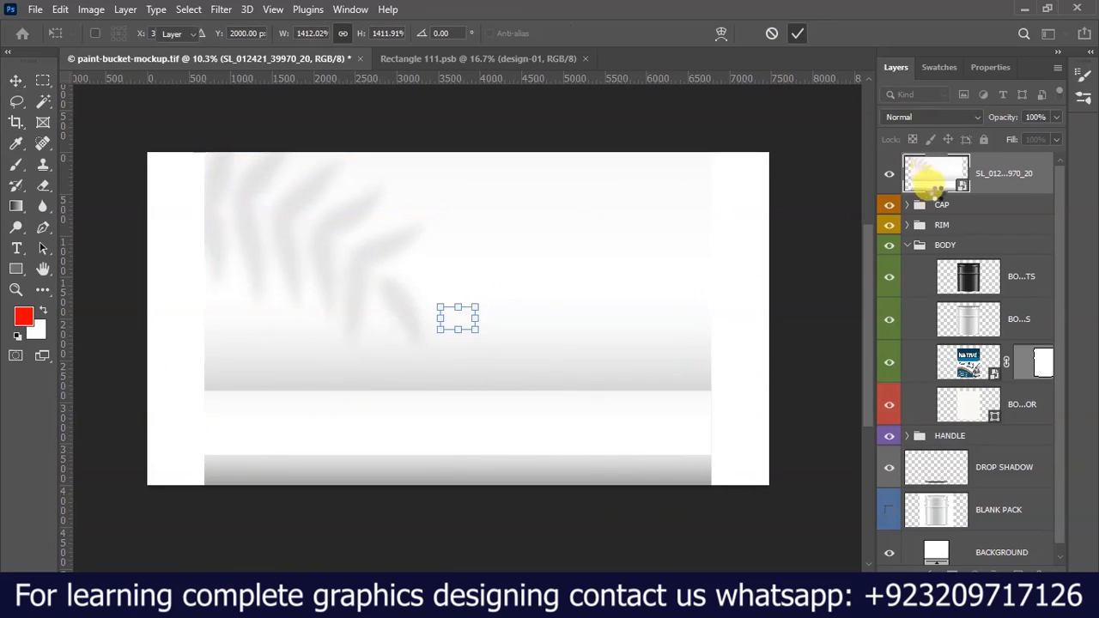
{"action": "scroll", "coordinate": [942, 199], "scroll_direction": "down", "scroll_amount": 1}
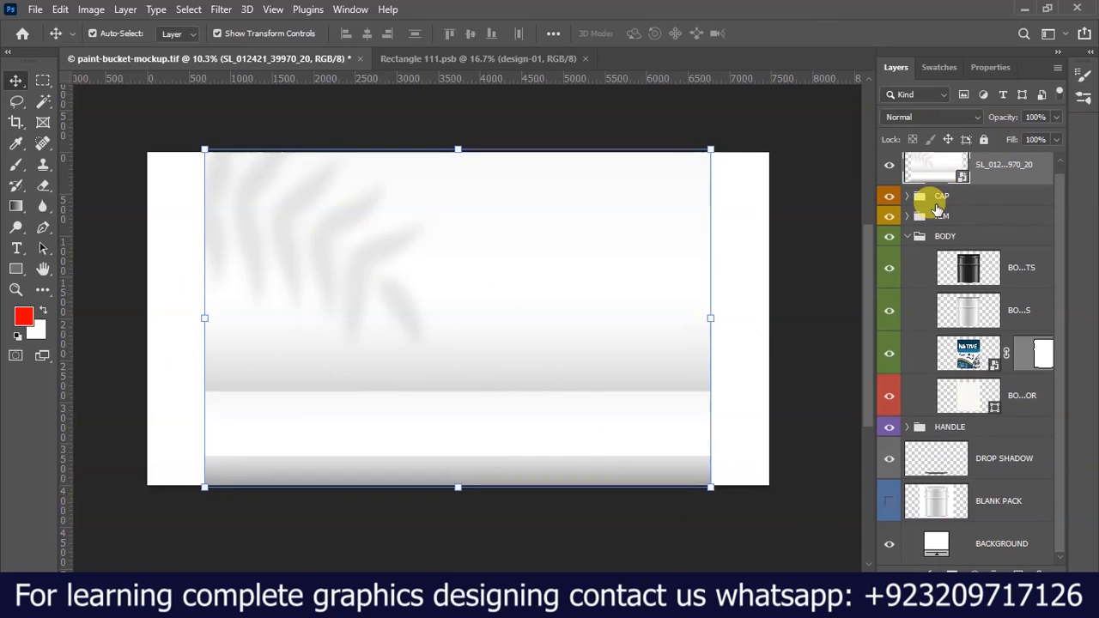
{"action": "key", "text": "ctrl+shift+bracketleft"}
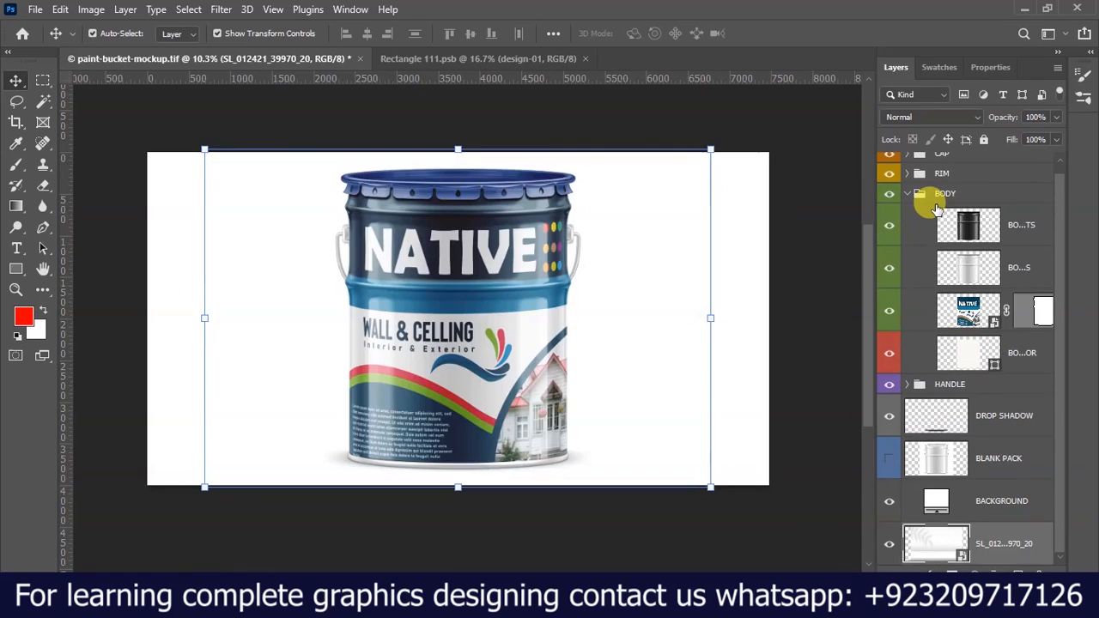
{"action": "key", "text": "ctrl+bracketright"}
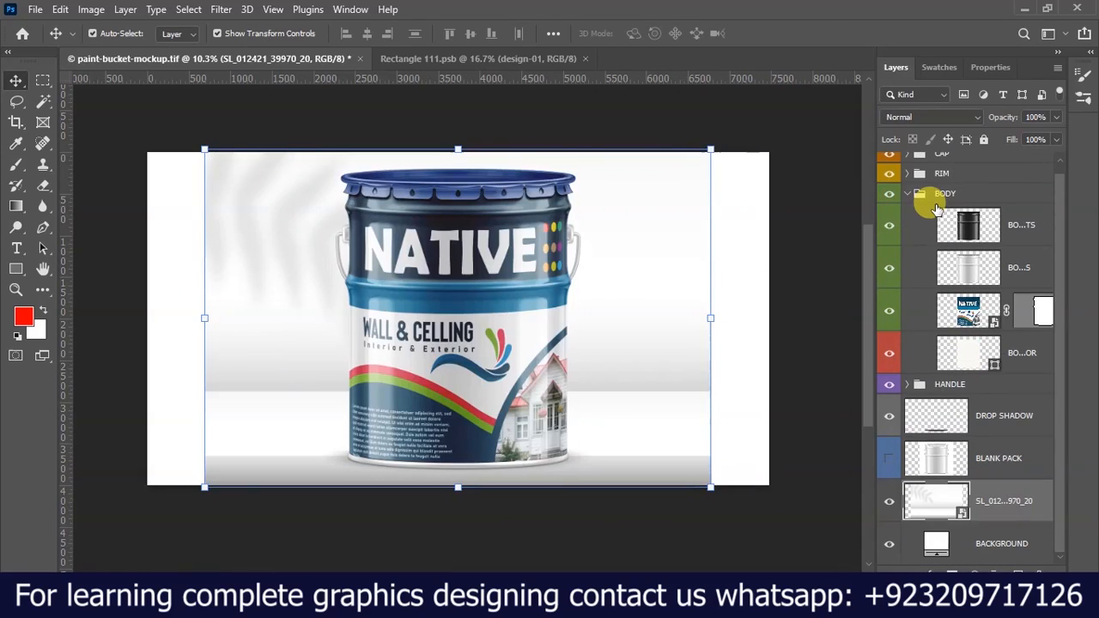
Scale all bucket layers from BLANK PACK up to CAP to 91.91% and stand the bucket on the backdrop's white shelf.
{"action": "left_click", "coordinate": [1003, 479]}
{"action": "scroll", "coordinate": [997, 446], "scroll_direction": "up", "scroll_amount": 1}
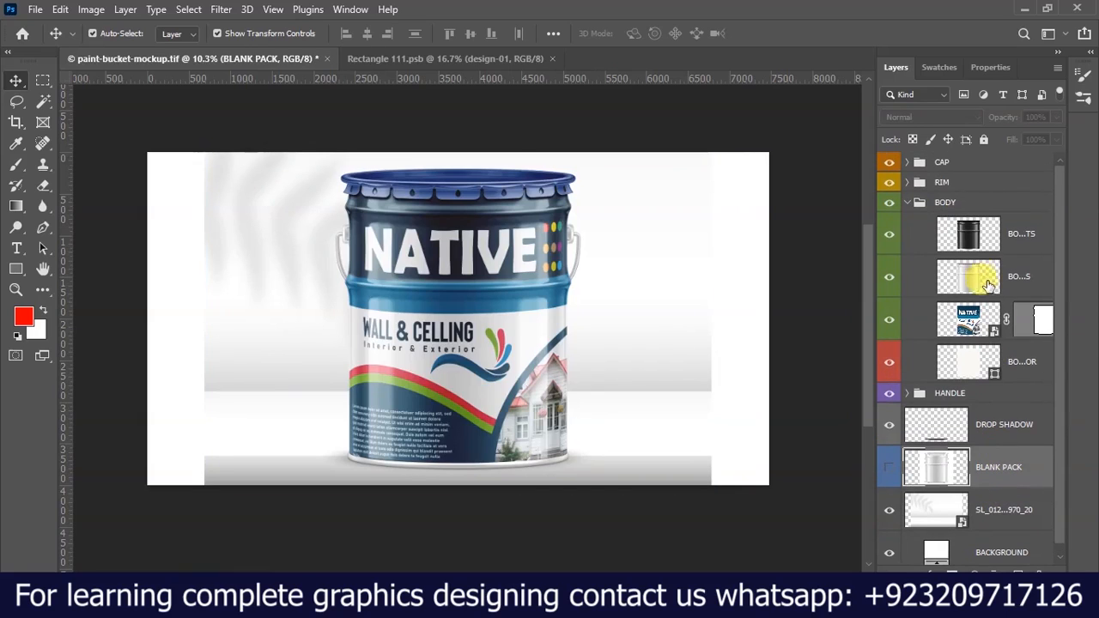
{"action": "left_click", "coordinate": [971, 170], "text": "shift"}
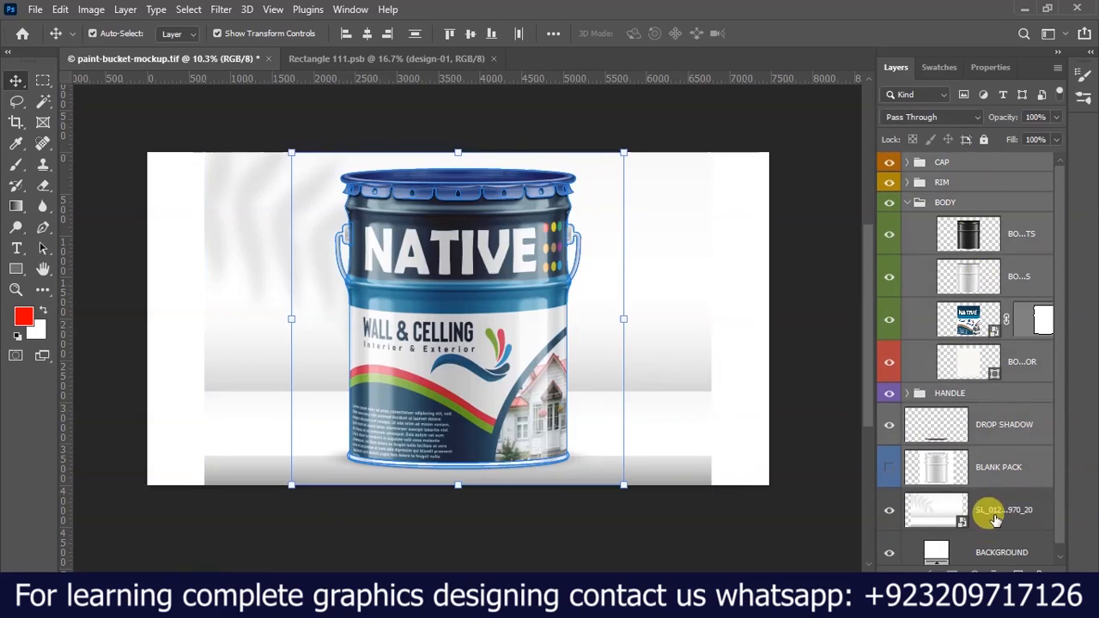
{"action": "scroll", "coordinate": [981, 515], "scroll_direction": "down", "scroll_amount": 1}
{"action": "left_click_drag", "start_coordinate": [625, 152], "coordinate": [613, 186]}
{"action": "scroll", "coordinate": [435, 395], "scroll_direction": "up", "scroll_amount": 1}
{"action": "left_click_drag", "start_coordinate": [435, 481], "coordinate": [462, 446]}
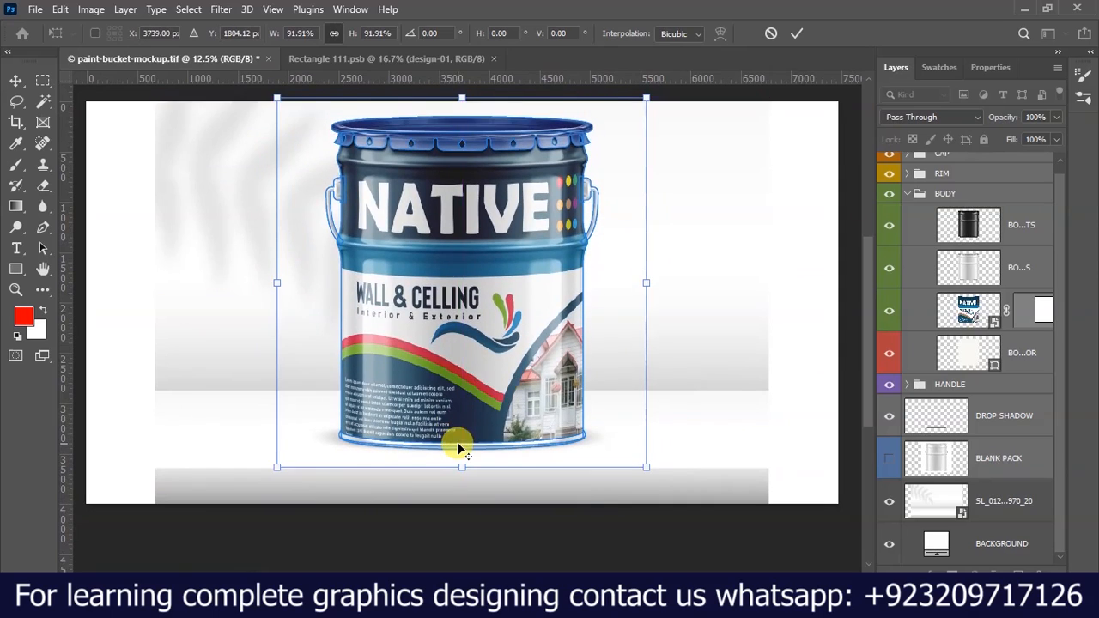
{"action": "scroll", "coordinate": [457, 444], "scroll_direction": "down", "scroll_amount": 1}
{"action": "left_click", "coordinate": [797, 33]}
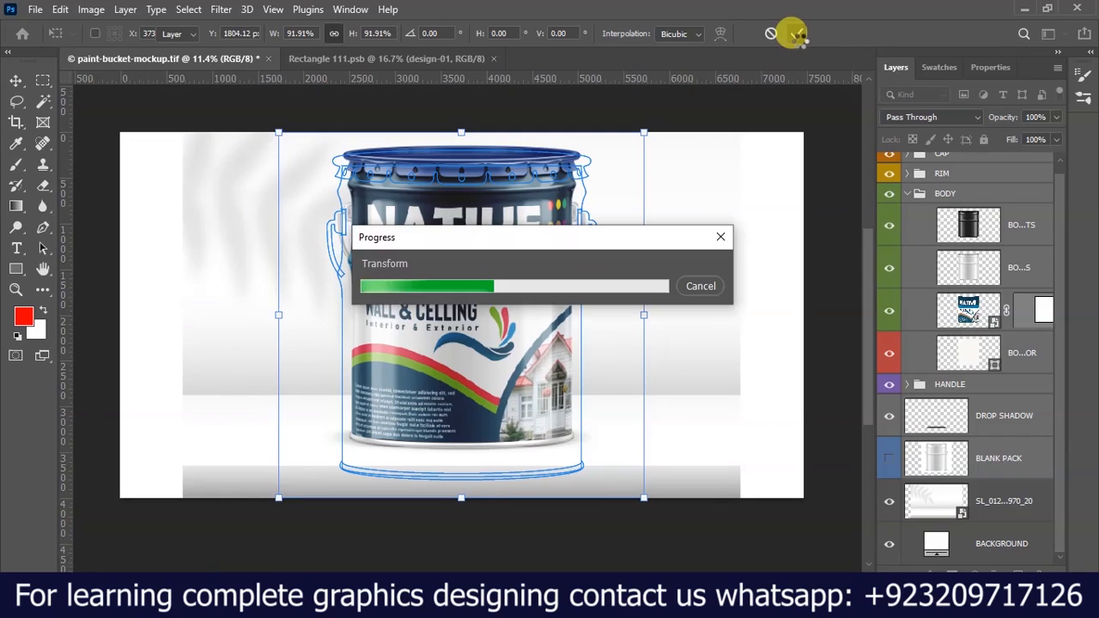
Crop the canvas sides to the edges of the leaf-shadow backdrop, removing the plain white strips.
{"action": "left_click", "coordinate": [16, 123]}
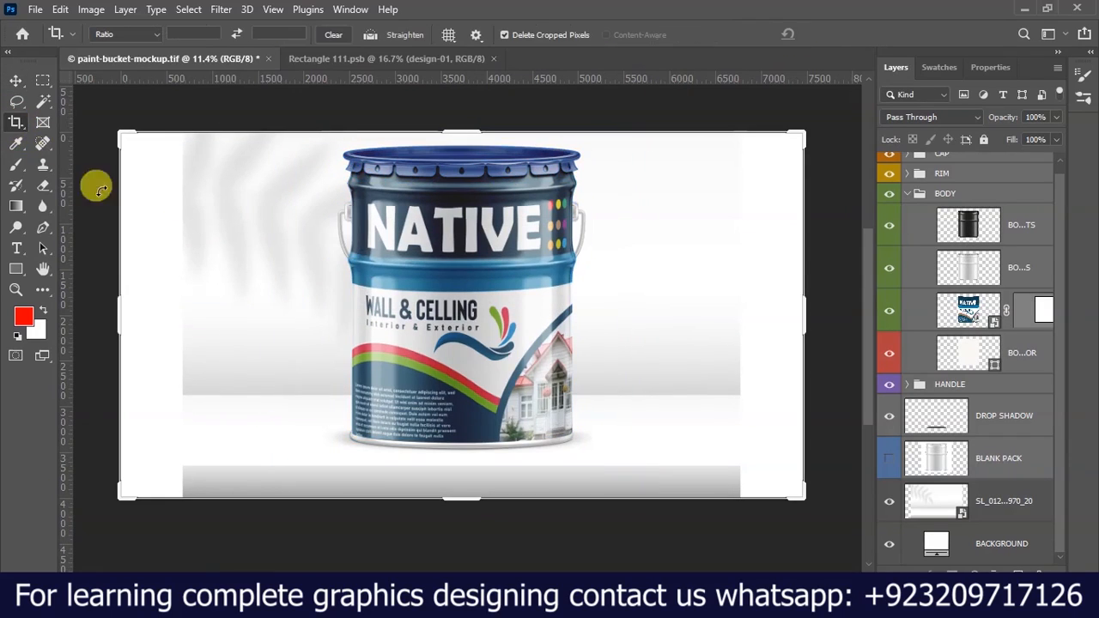
{"action": "left_click_drag", "start_coordinate": [113, 309], "coordinate": [148, 320]}
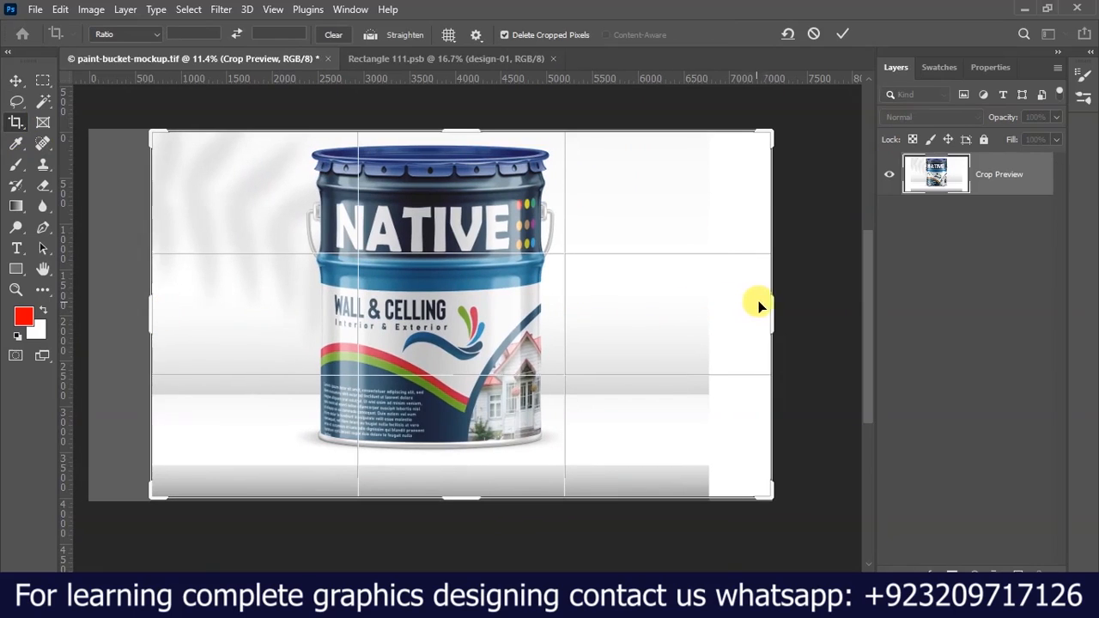
{"action": "left_click_drag", "start_coordinate": [773, 300], "coordinate": [736, 300]}
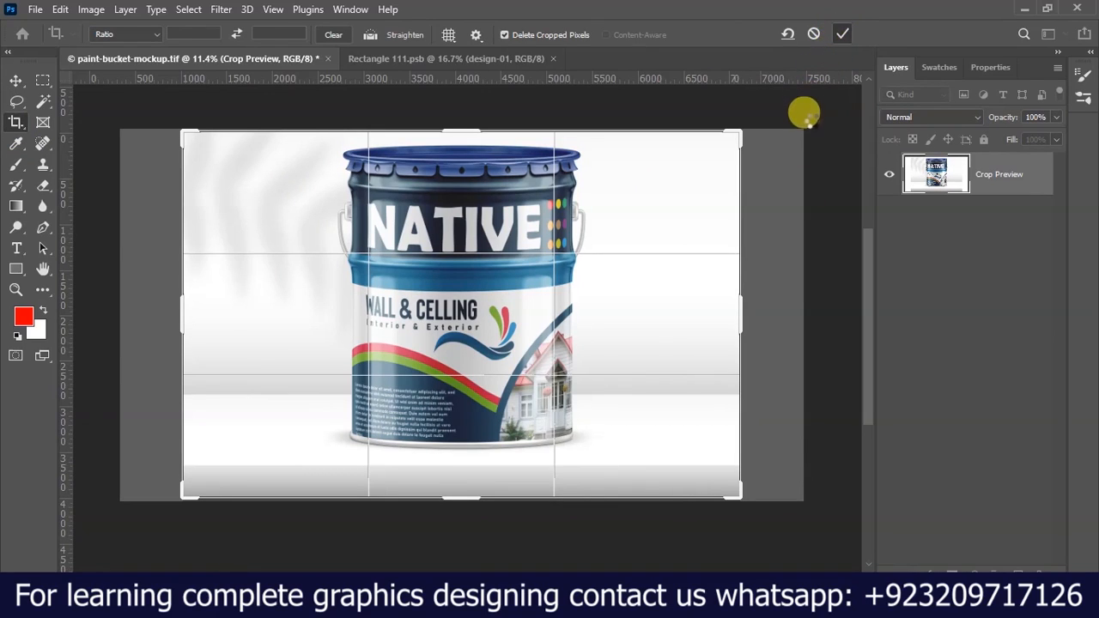
{"action": "key", "text": "Return"}
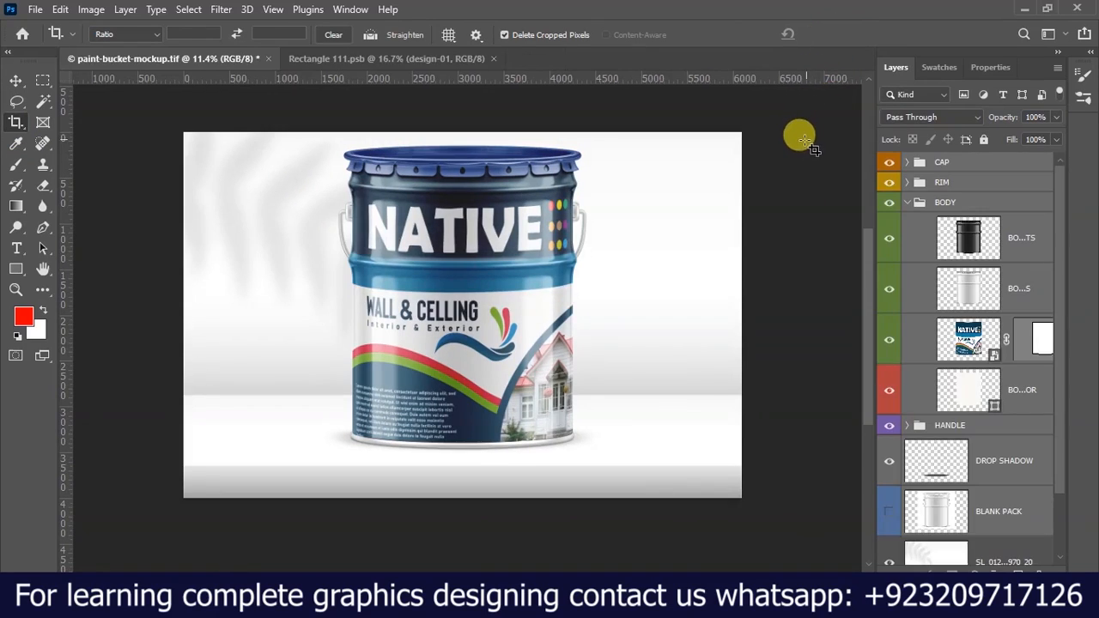
{"action": "scroll", "coordinate": [526, 225], "scroll_direction": "up", "scroll_amount": 4}
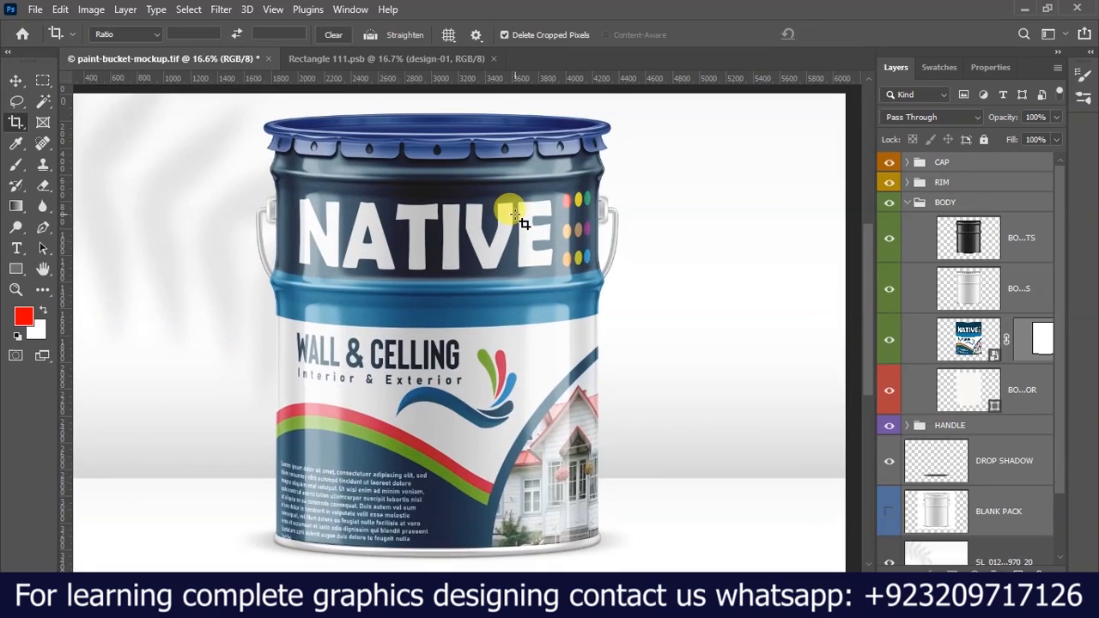